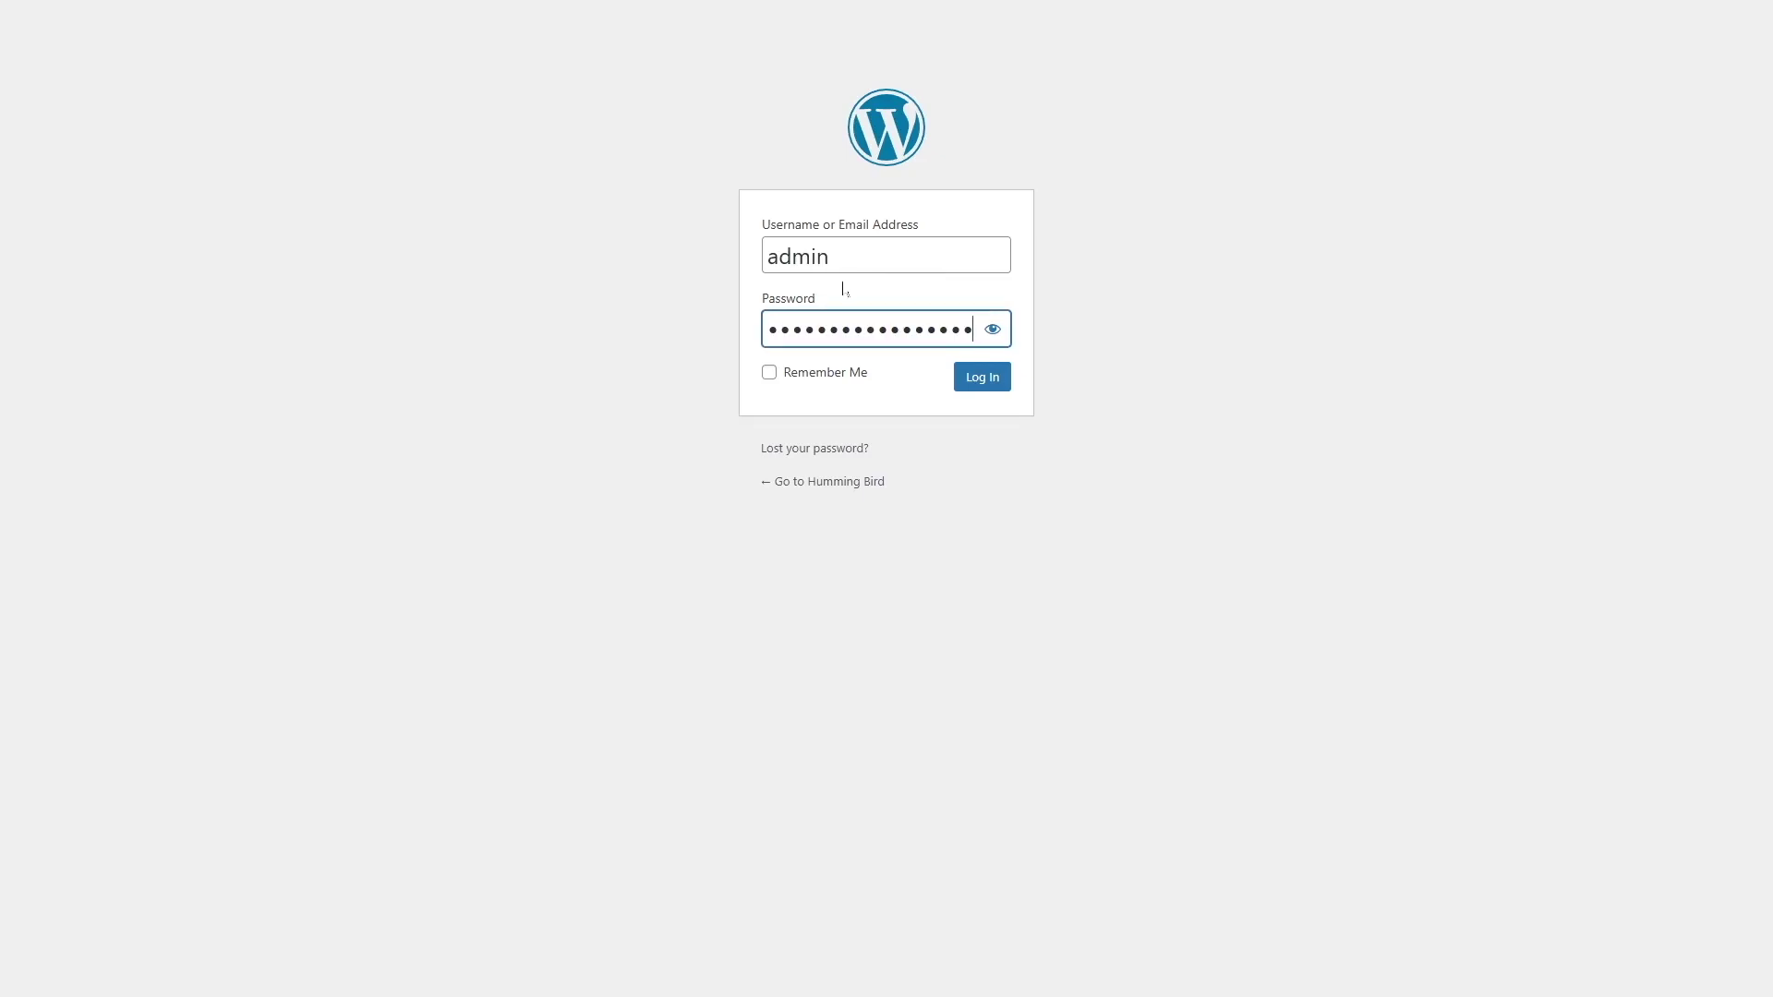
# Log in to the Humming Bird site's admin area with the credentials already filled in.
pyautogui.click(983, 382)
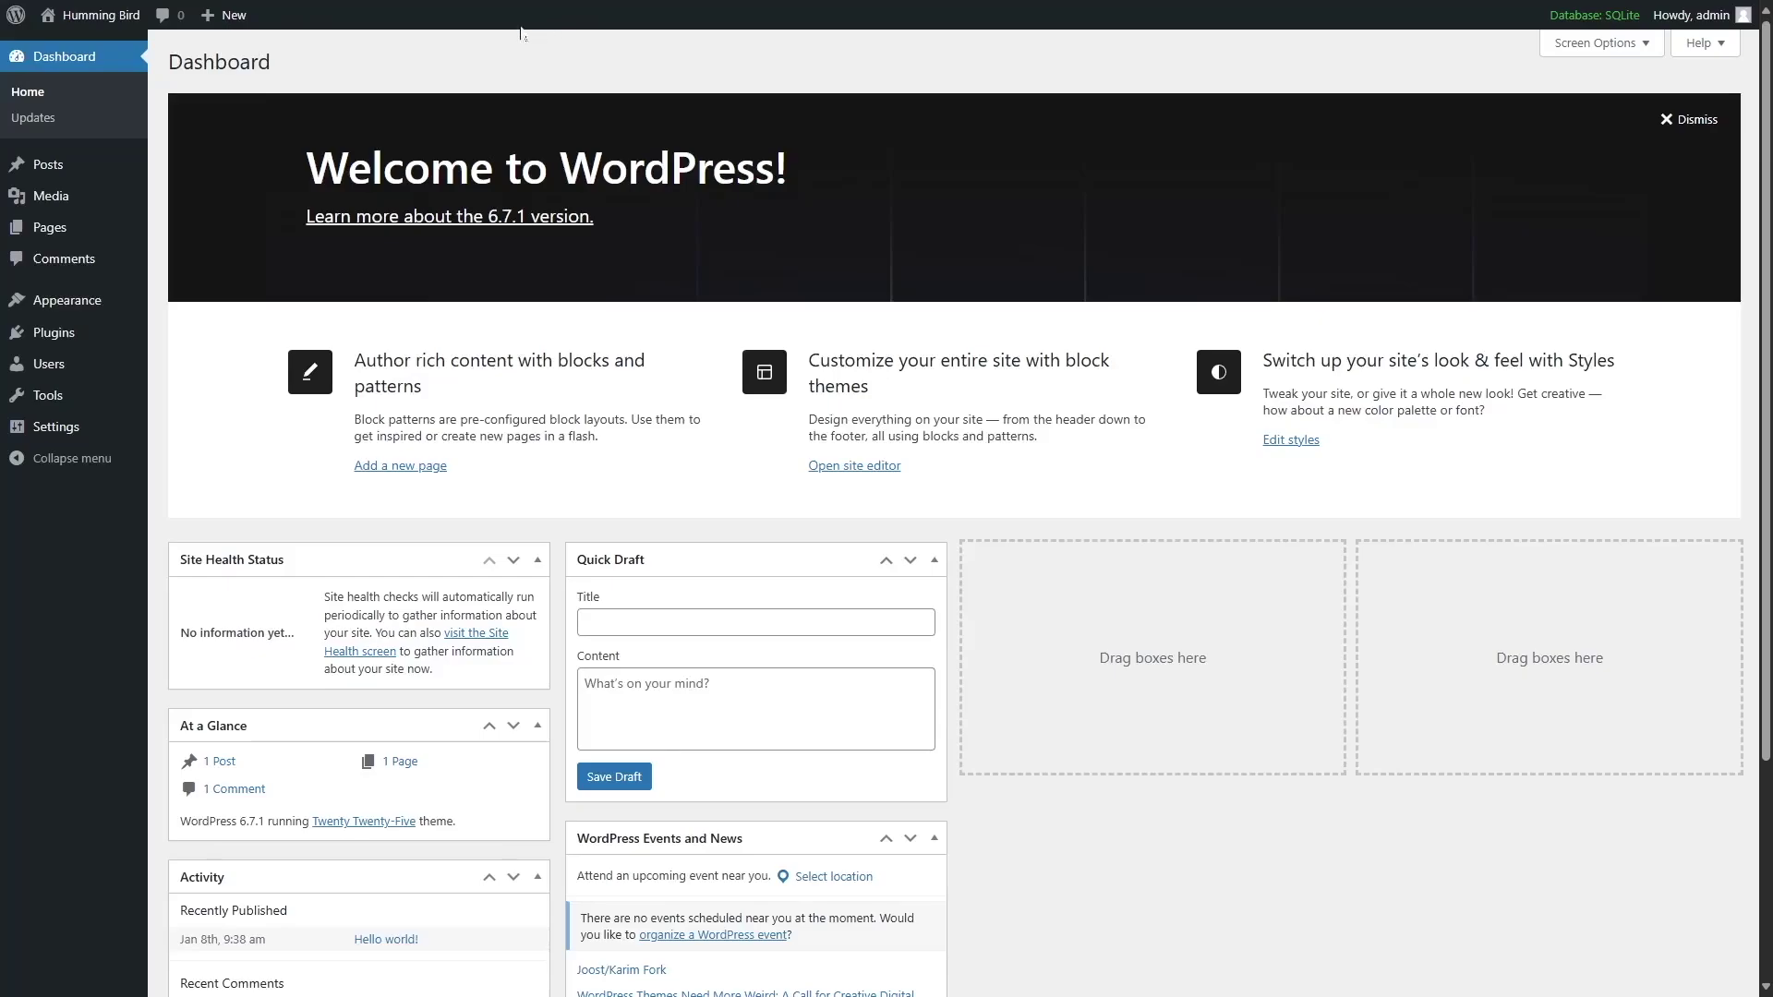
# View the site's comments list and return to the Dashboard home.
pyautogui.moveTo(13, 22)
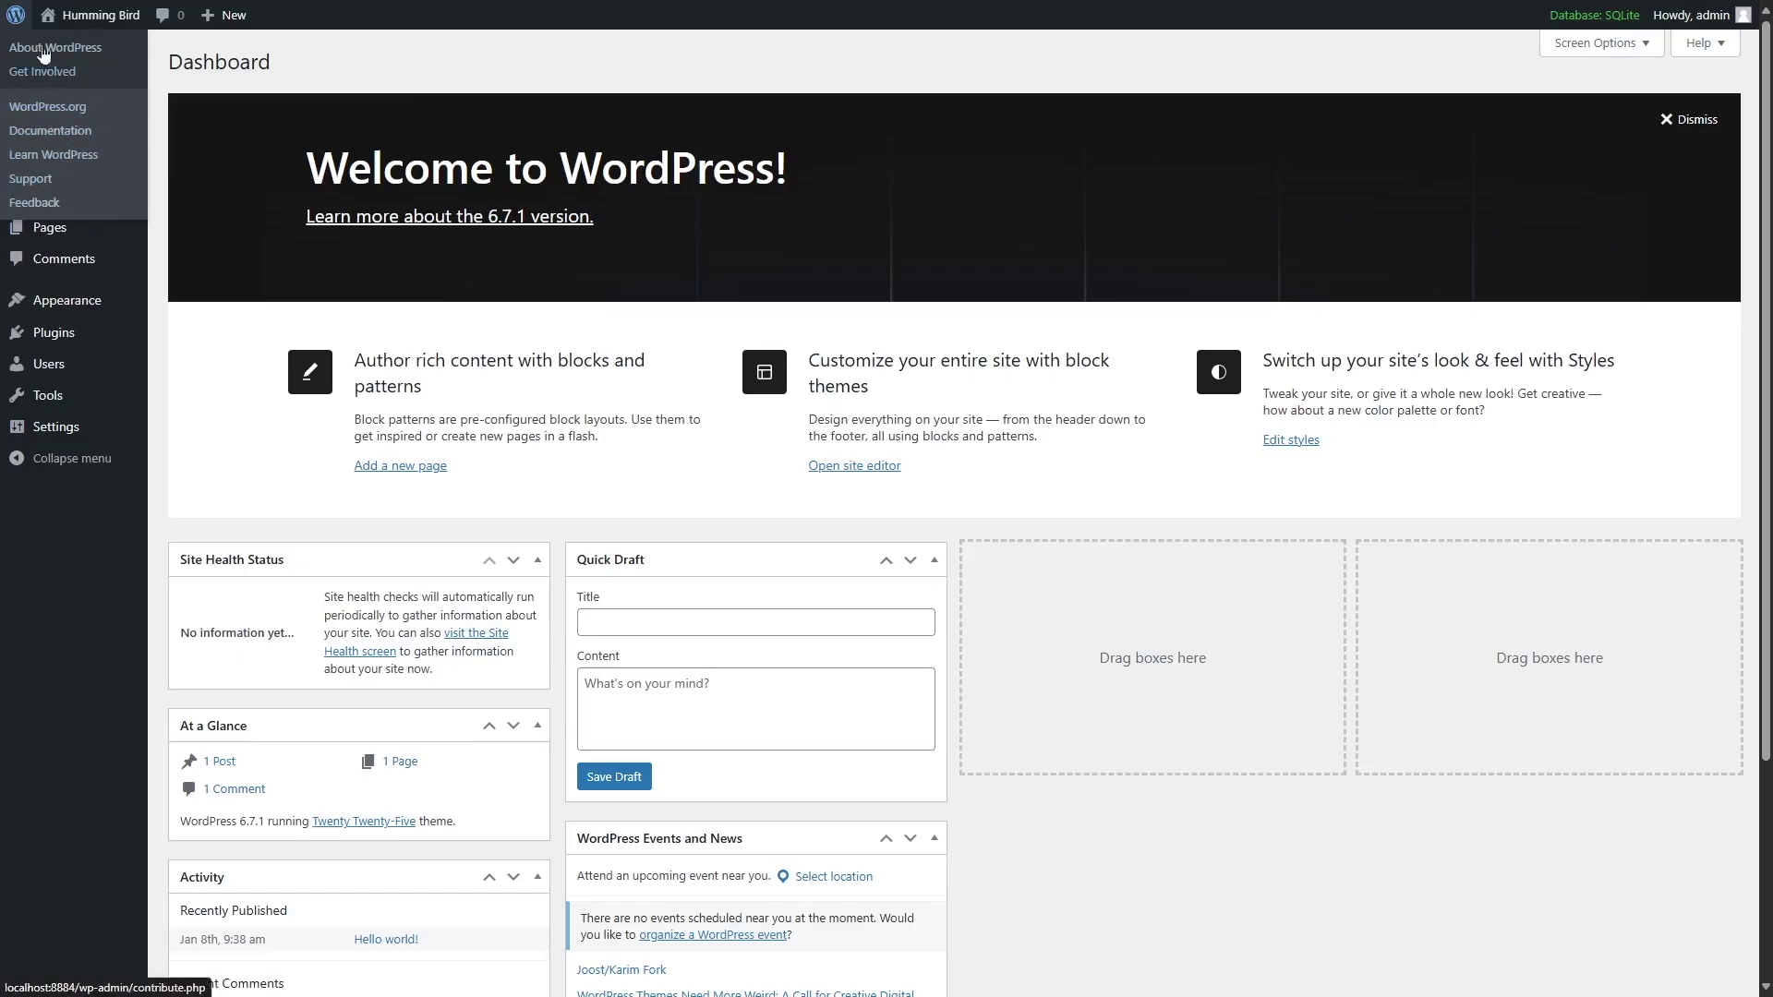
pyautogui.moveTo(88, 26)
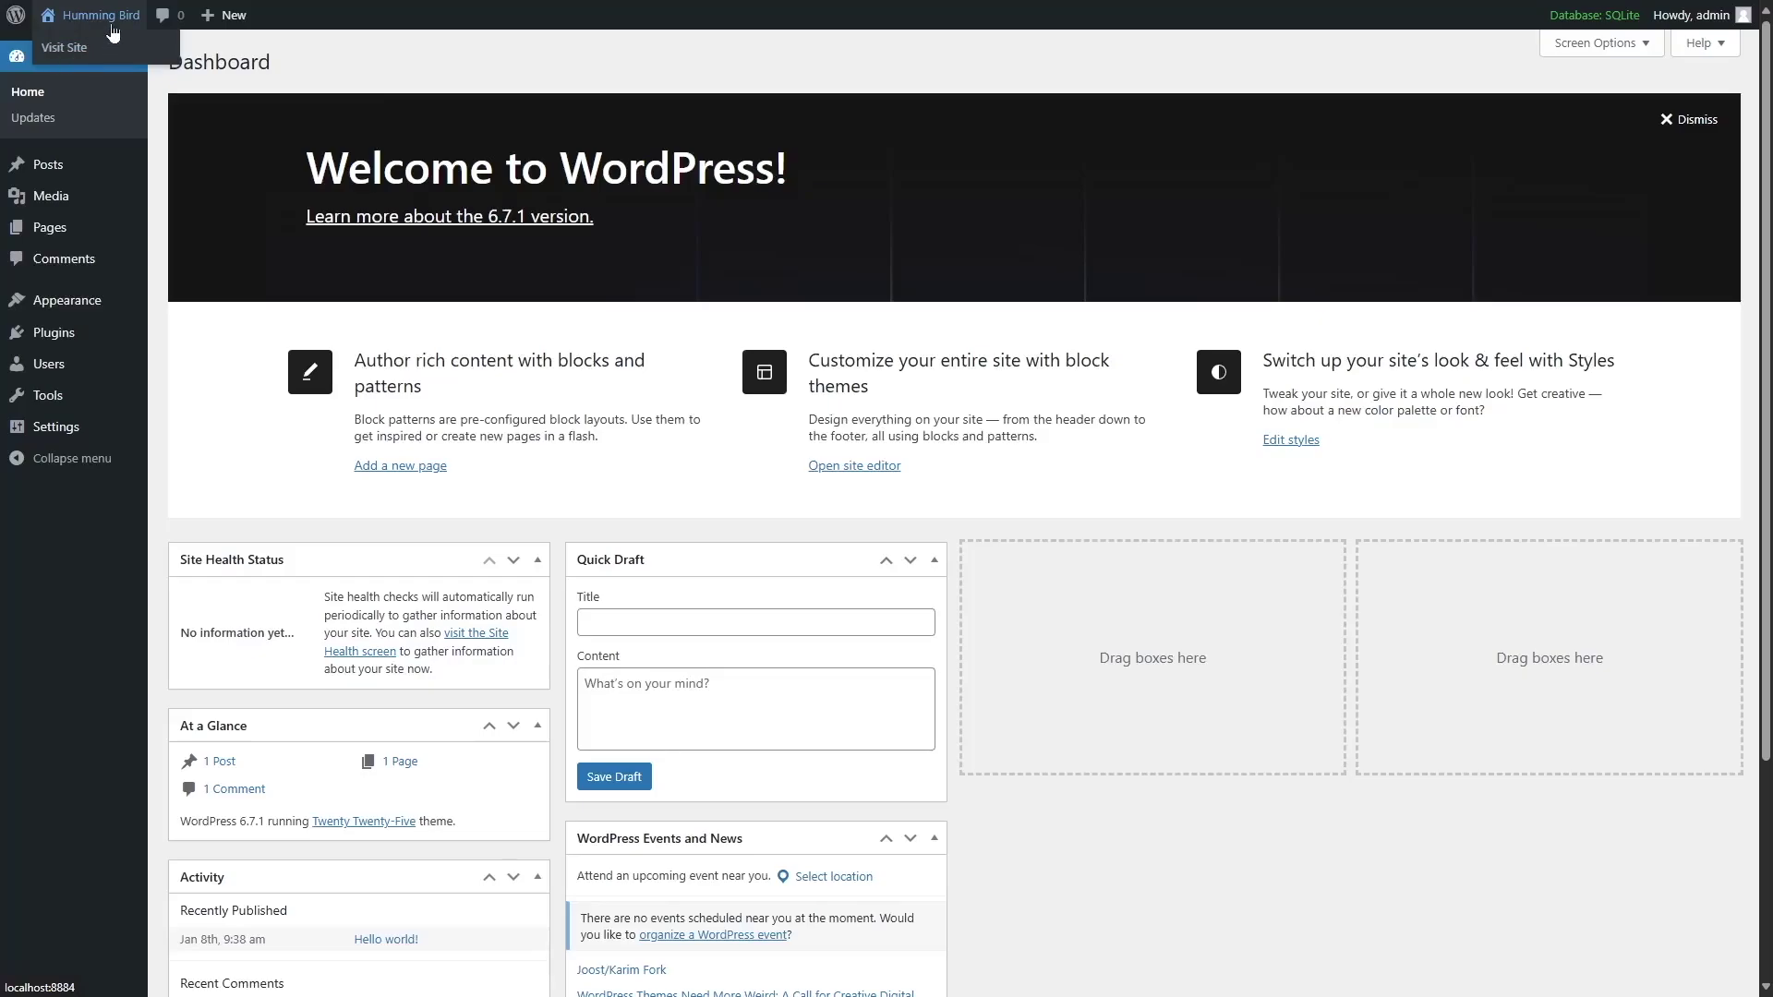
pyautogui.click(163, 22)
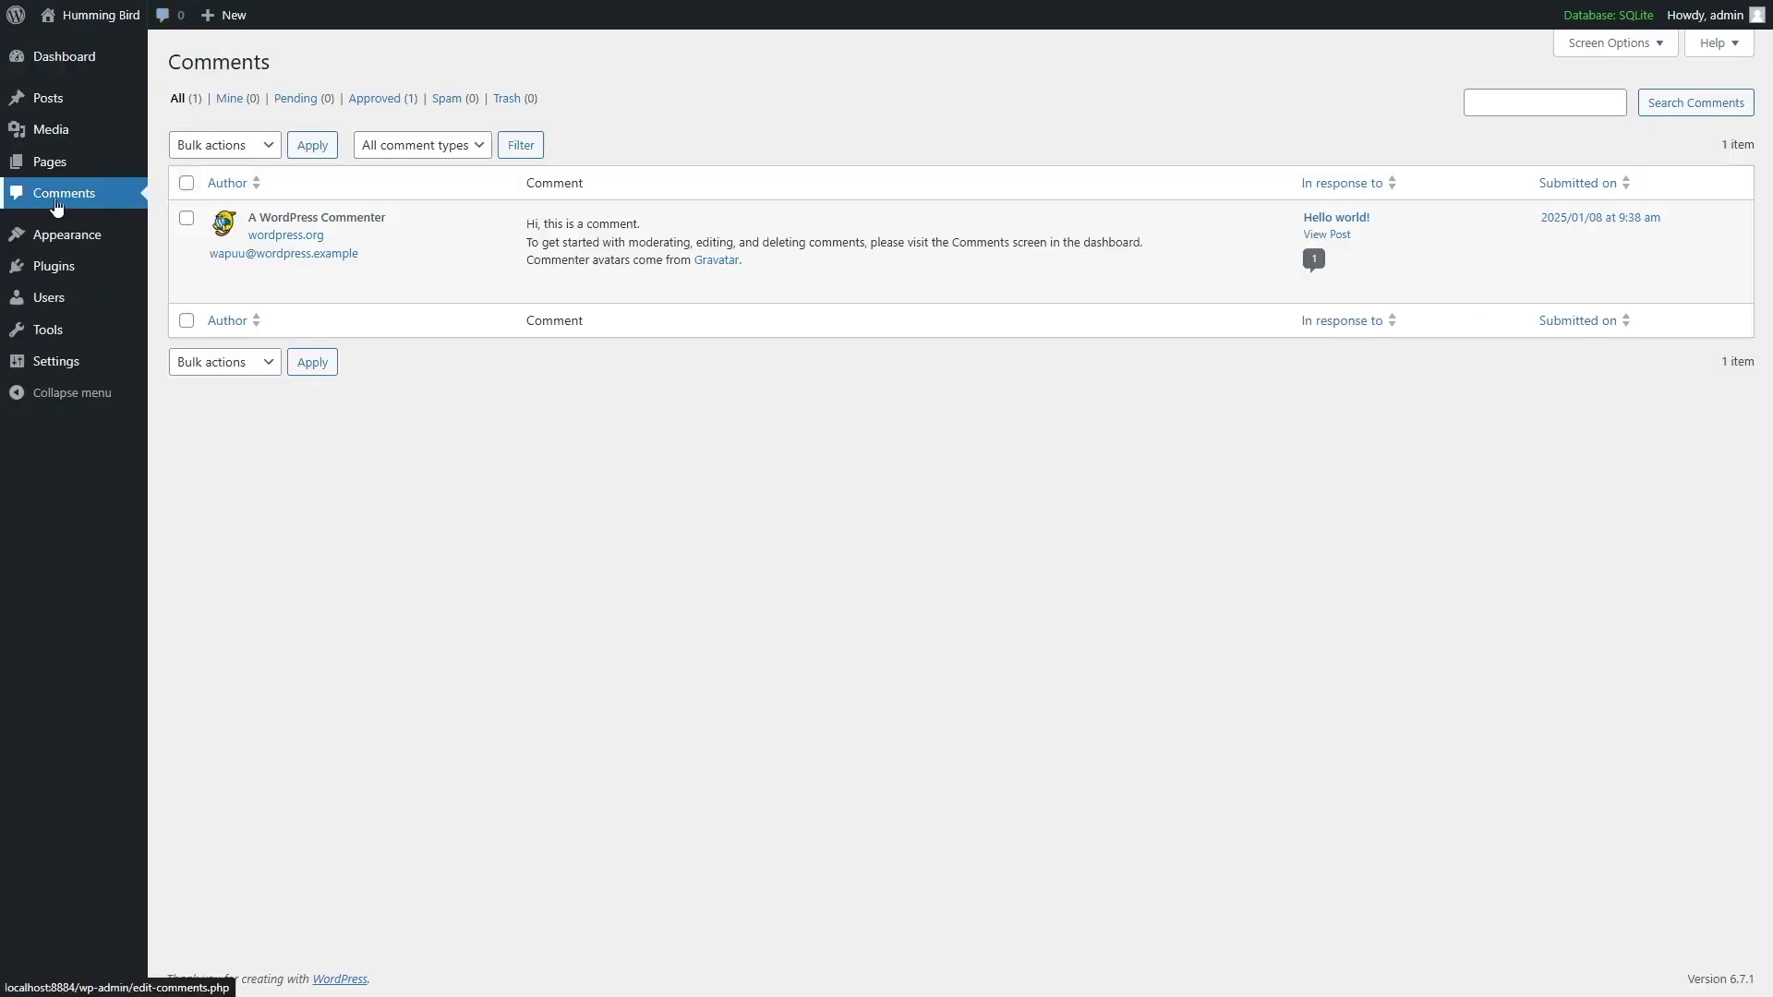
pyautogui.moveTo(816, 236)
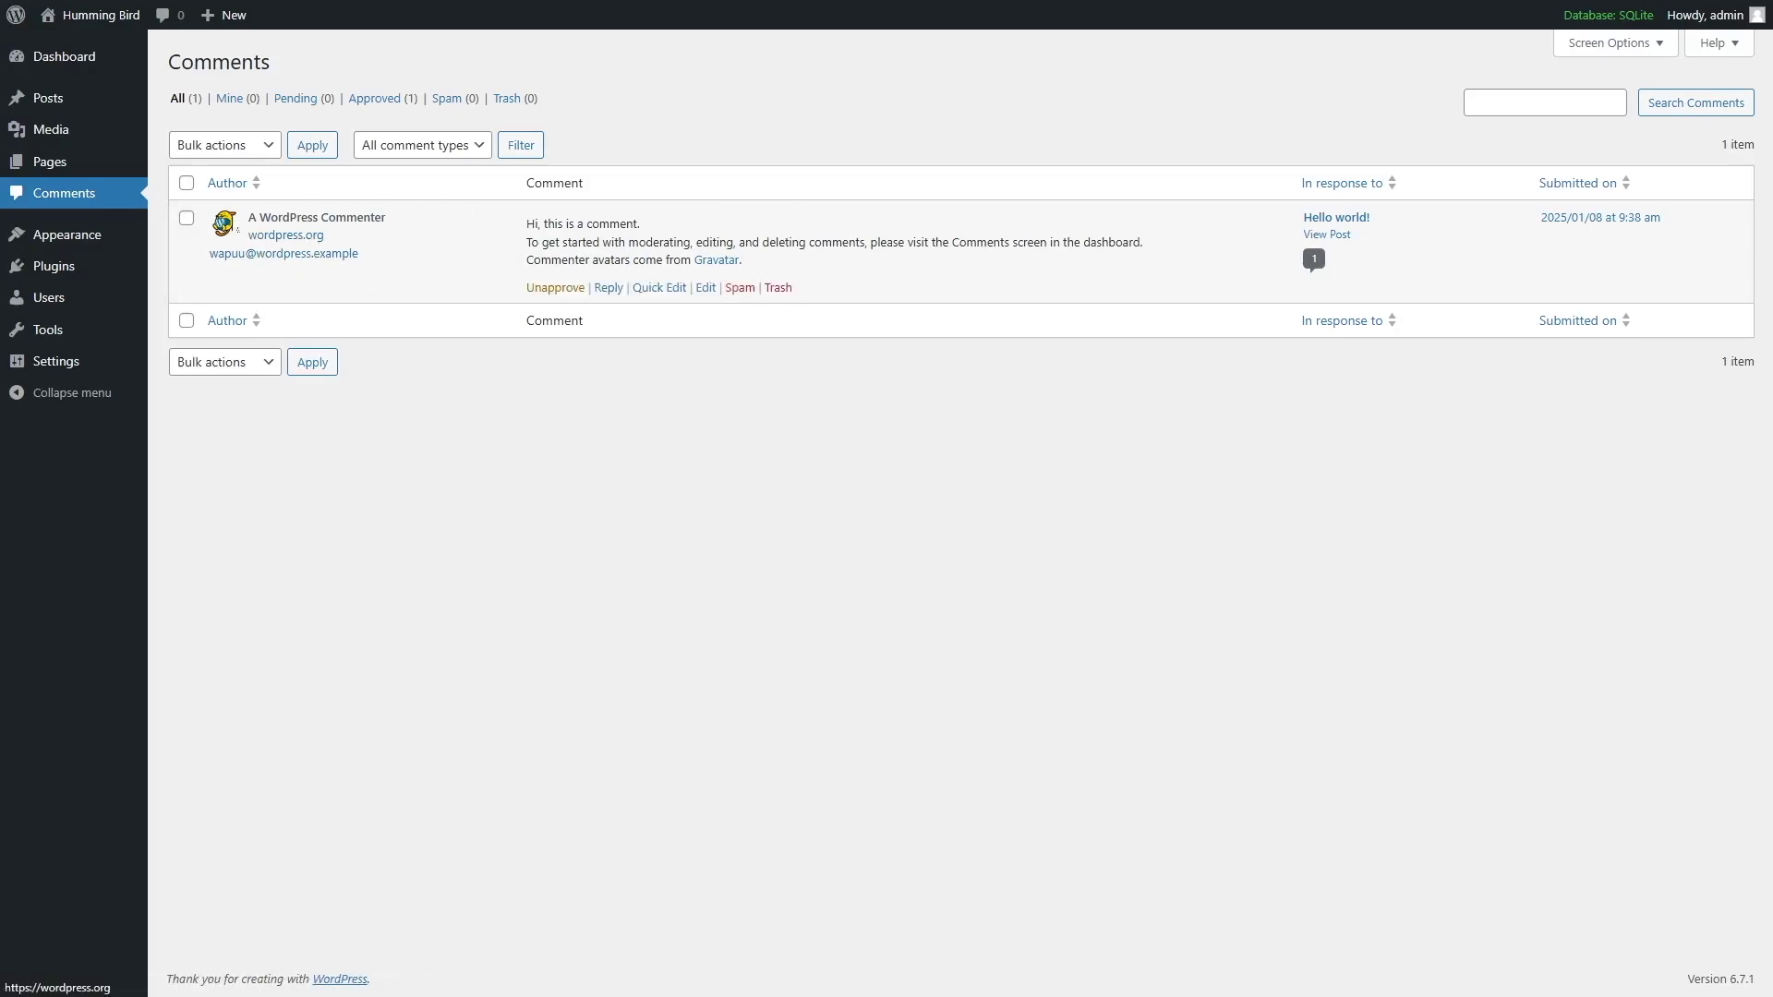
pyautogui.click(99, 72)
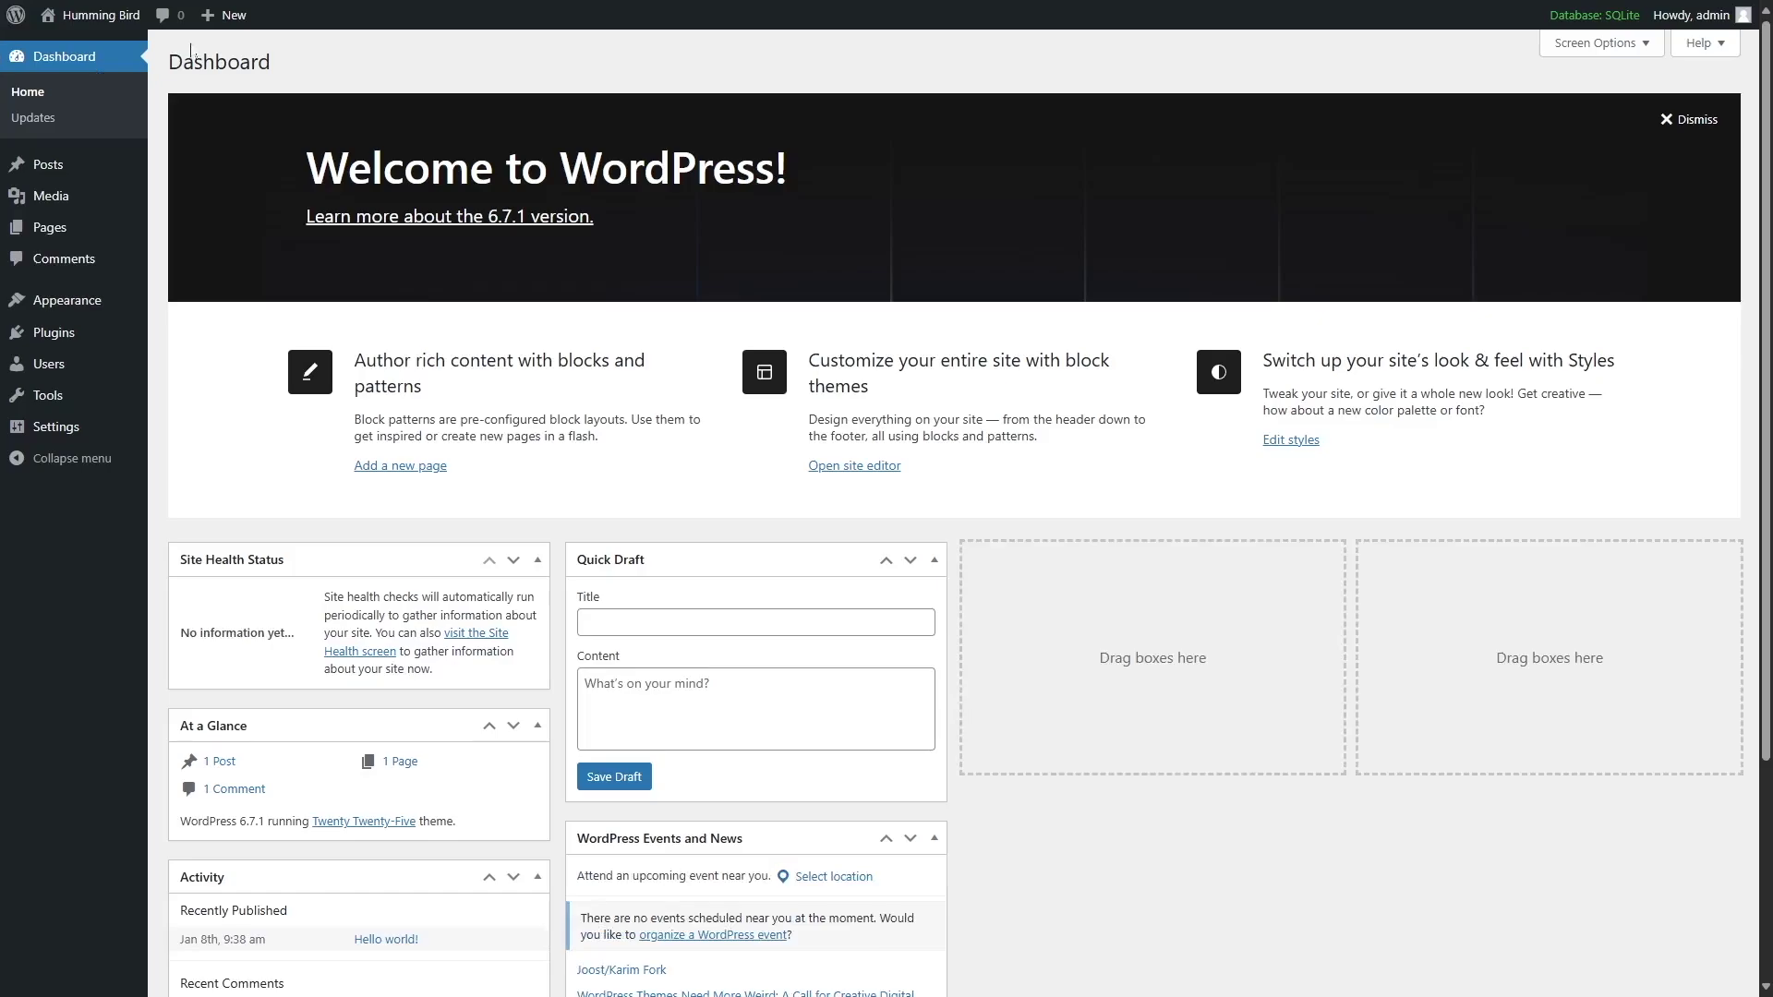
pyautogui.moveTo(228, 25)
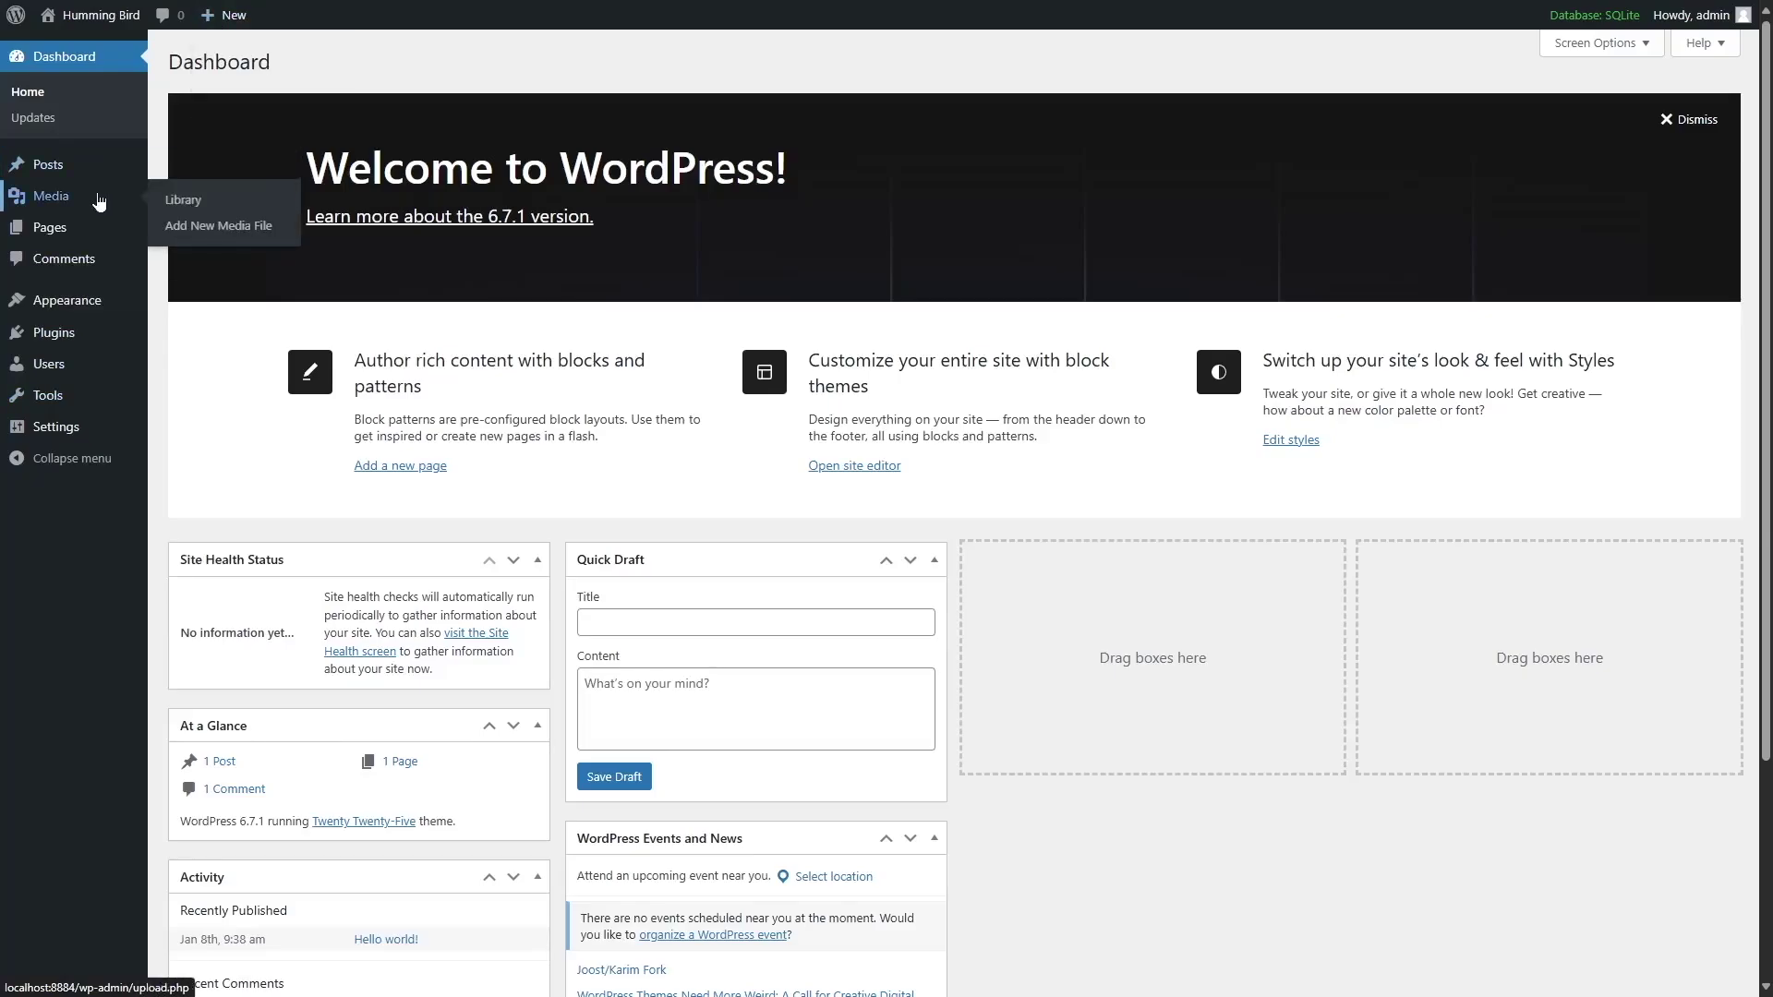
pyautogui.moveTo(93, 230)
pyautogui.moveTo(88, 373)
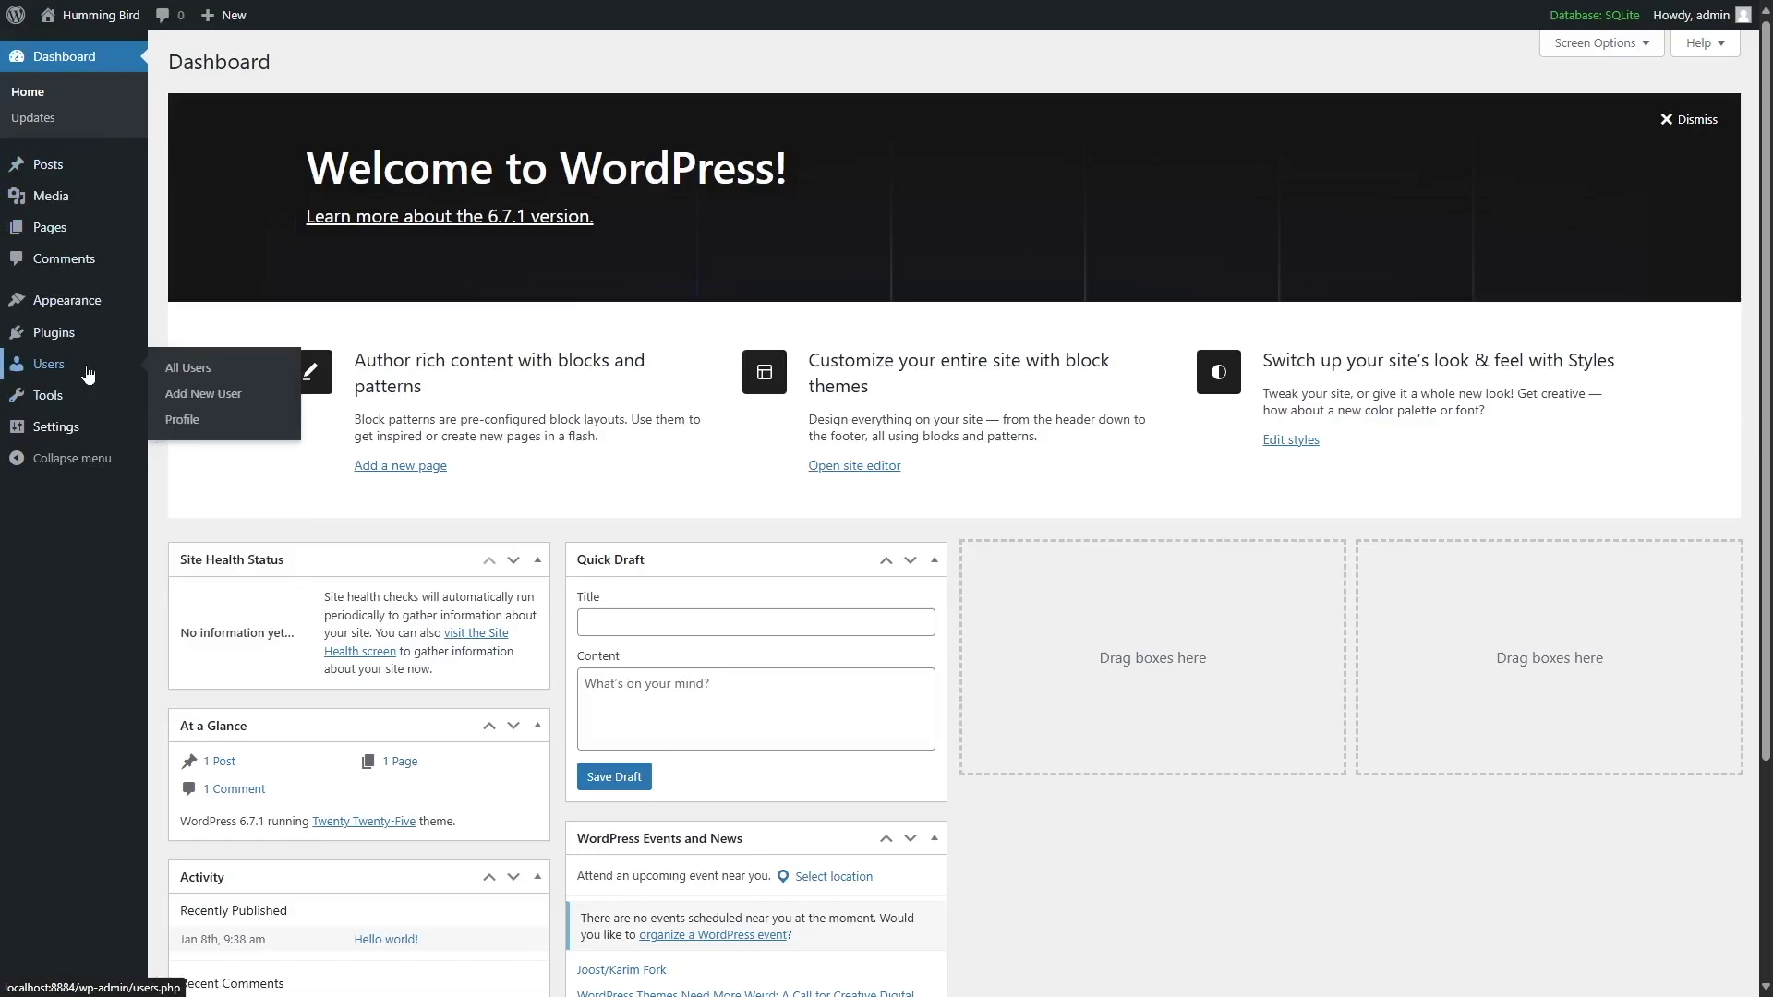
pyautogui.moveTo(104, 197)
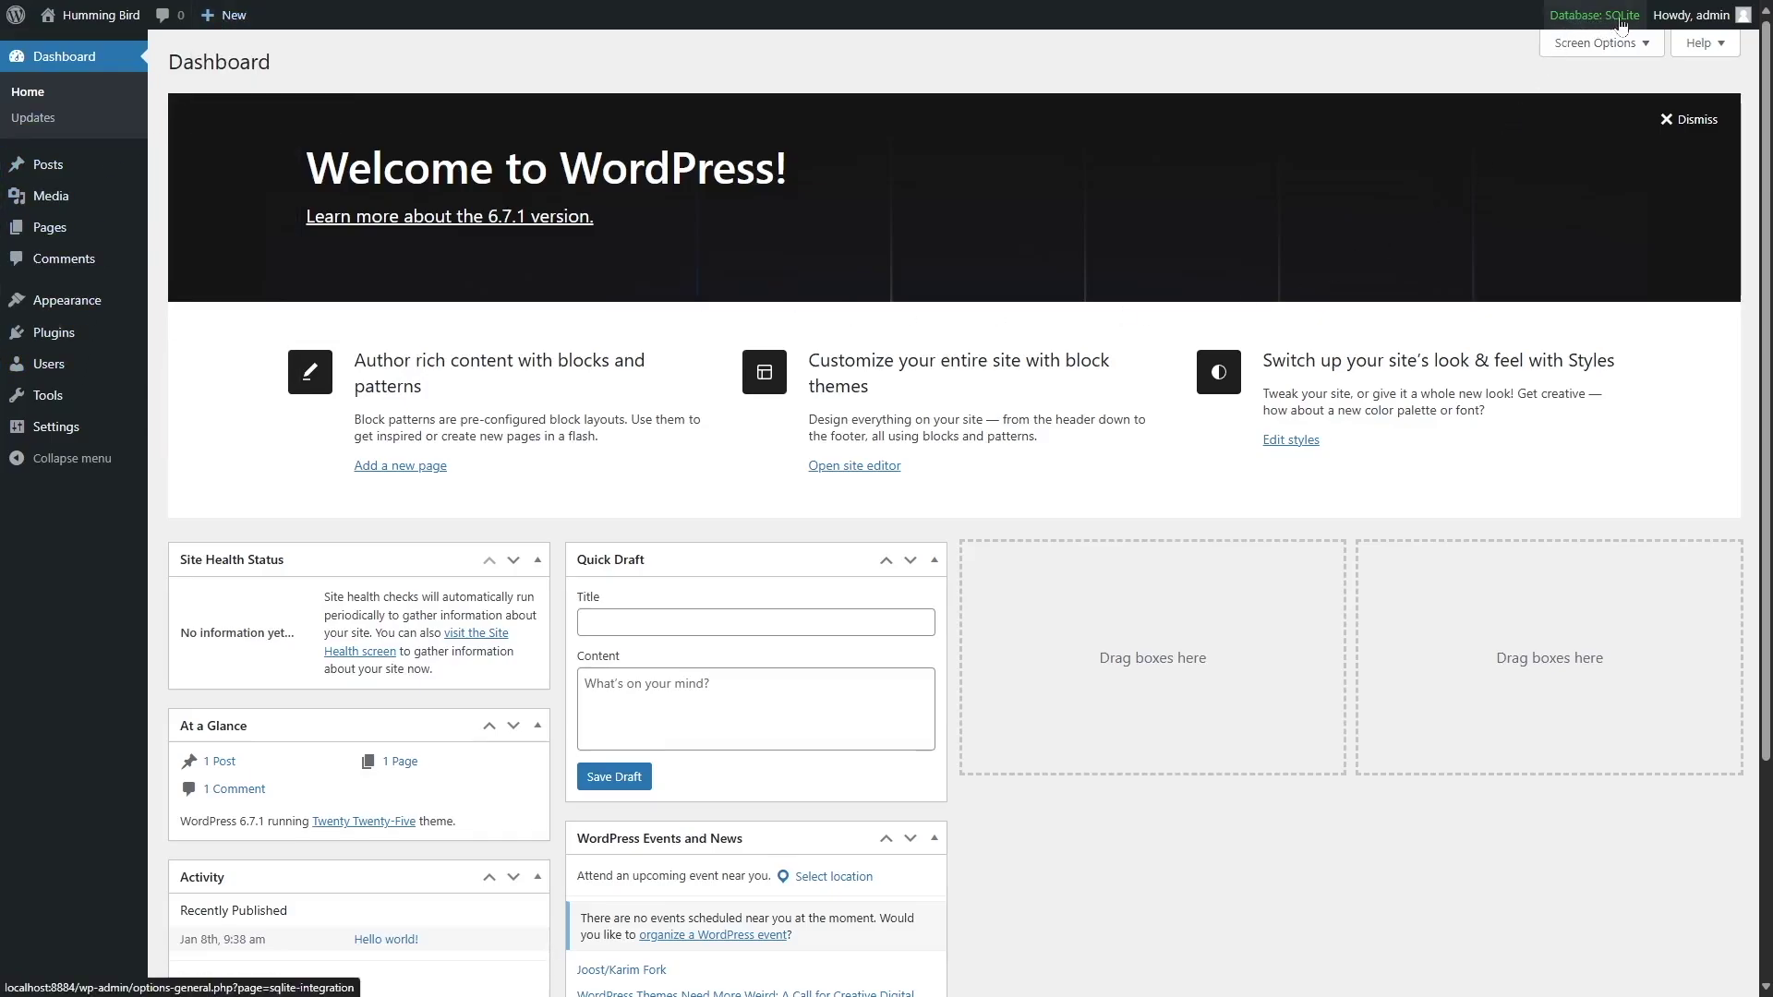
pyautogui.moveTo(1702, 23)
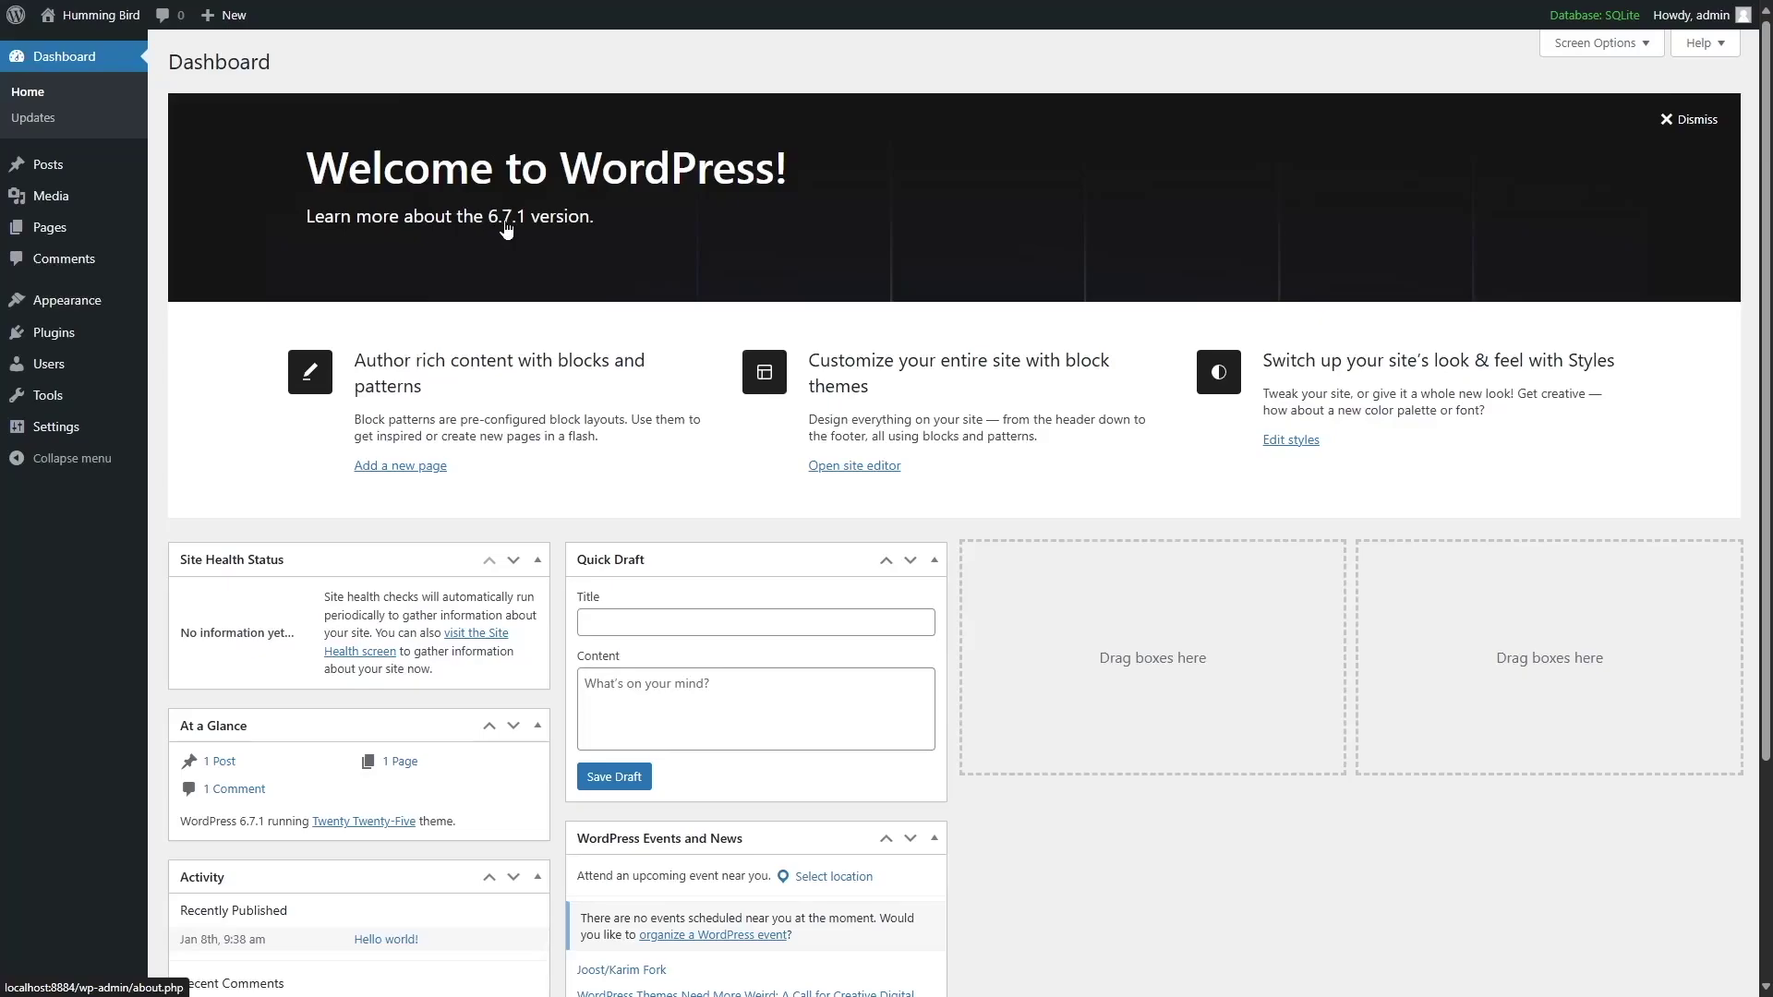
pyautogui.click(563, 220)
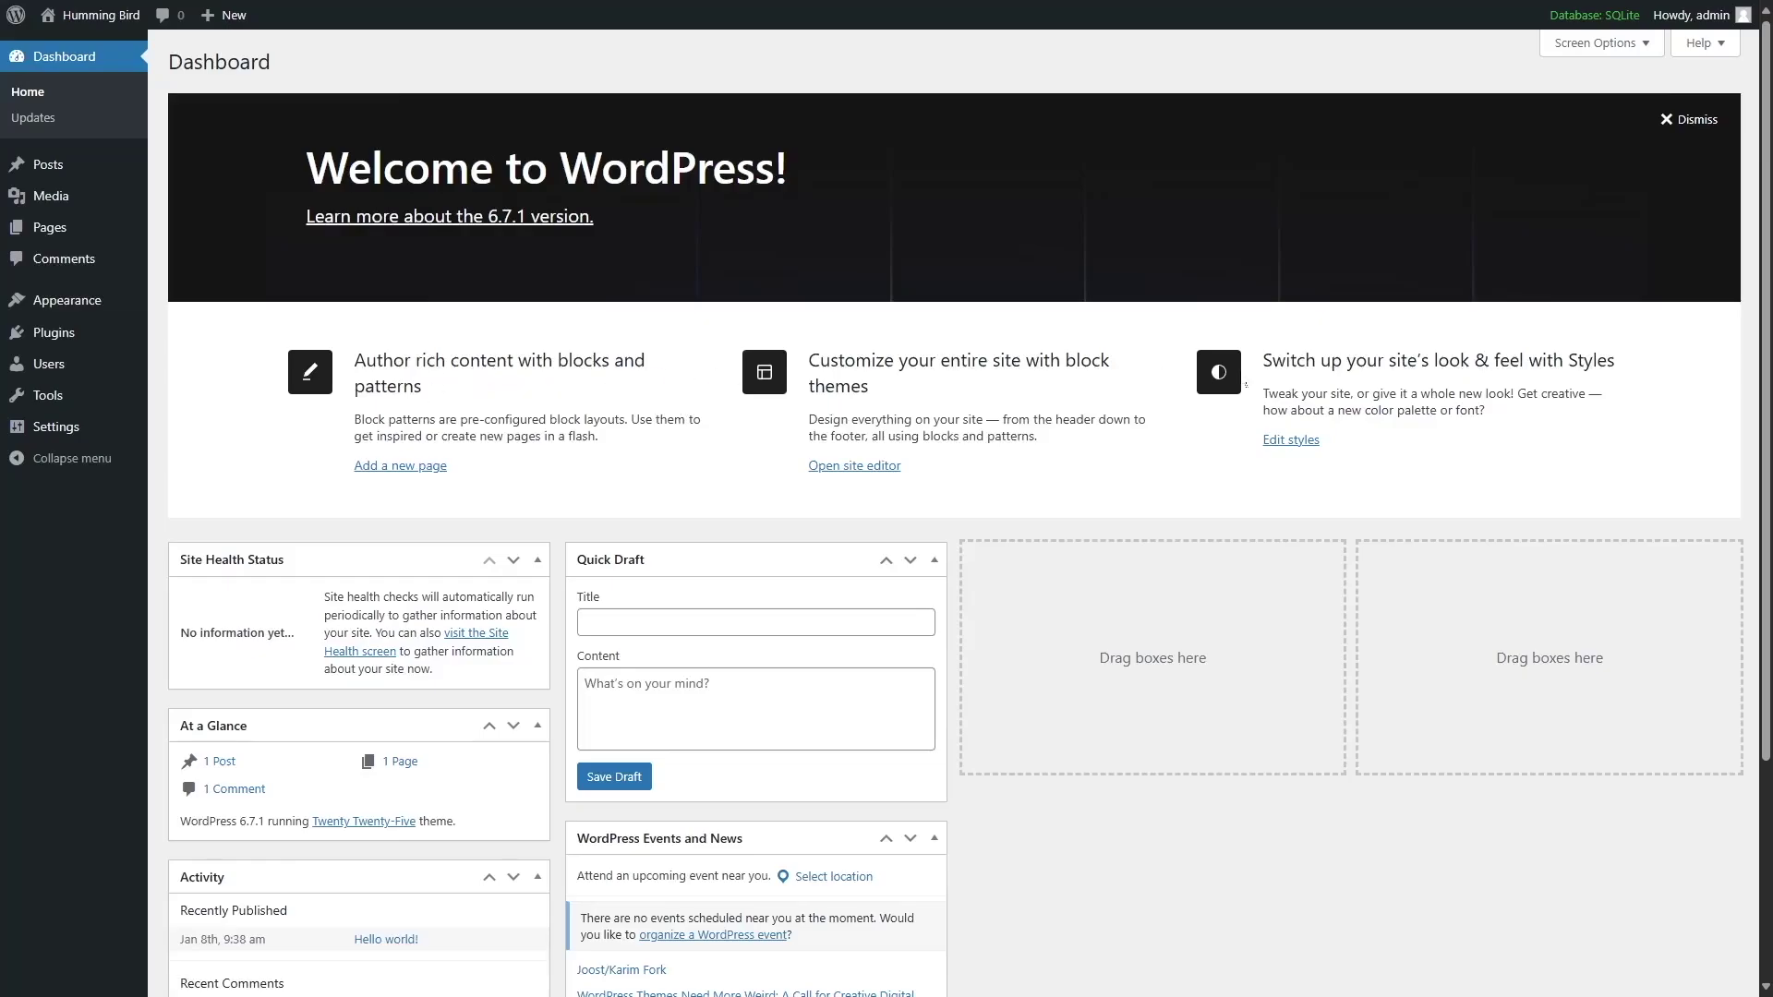
# Move the WordPress Events and News box to the empty third column and back beneath Quick Draft.
pyautogui.scroll(-3, 1245, 385)
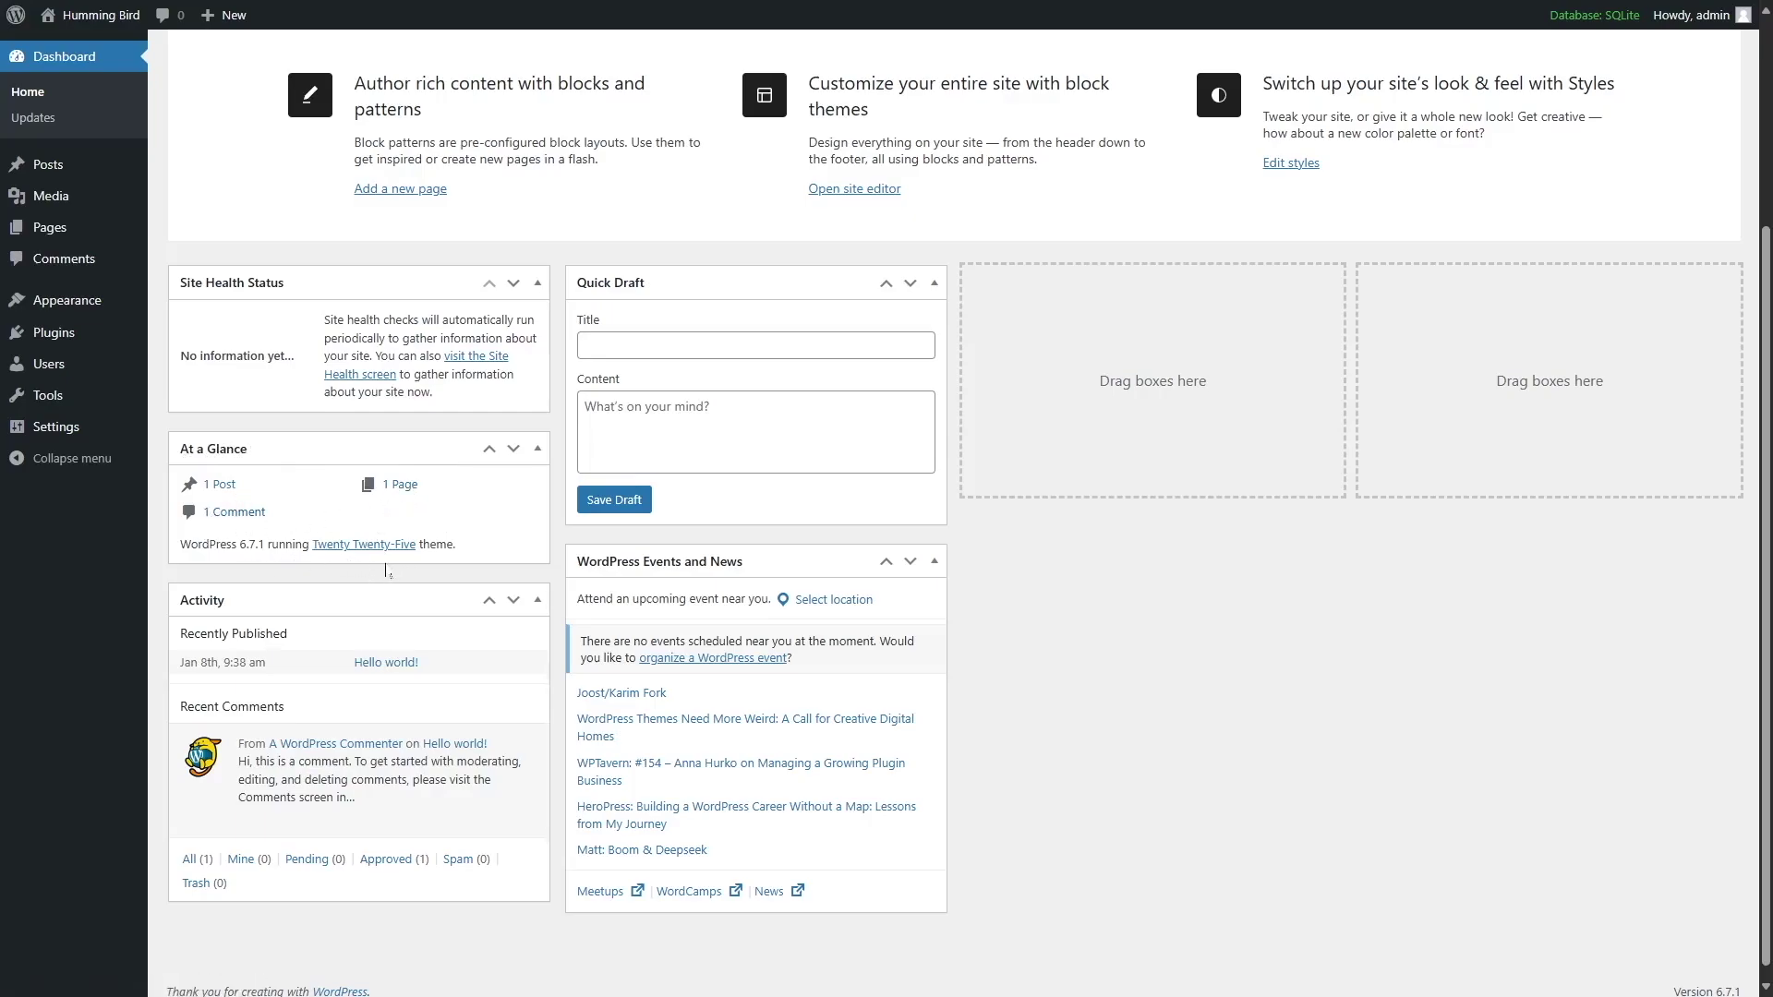
pyautogui.moveTo(191, 720)
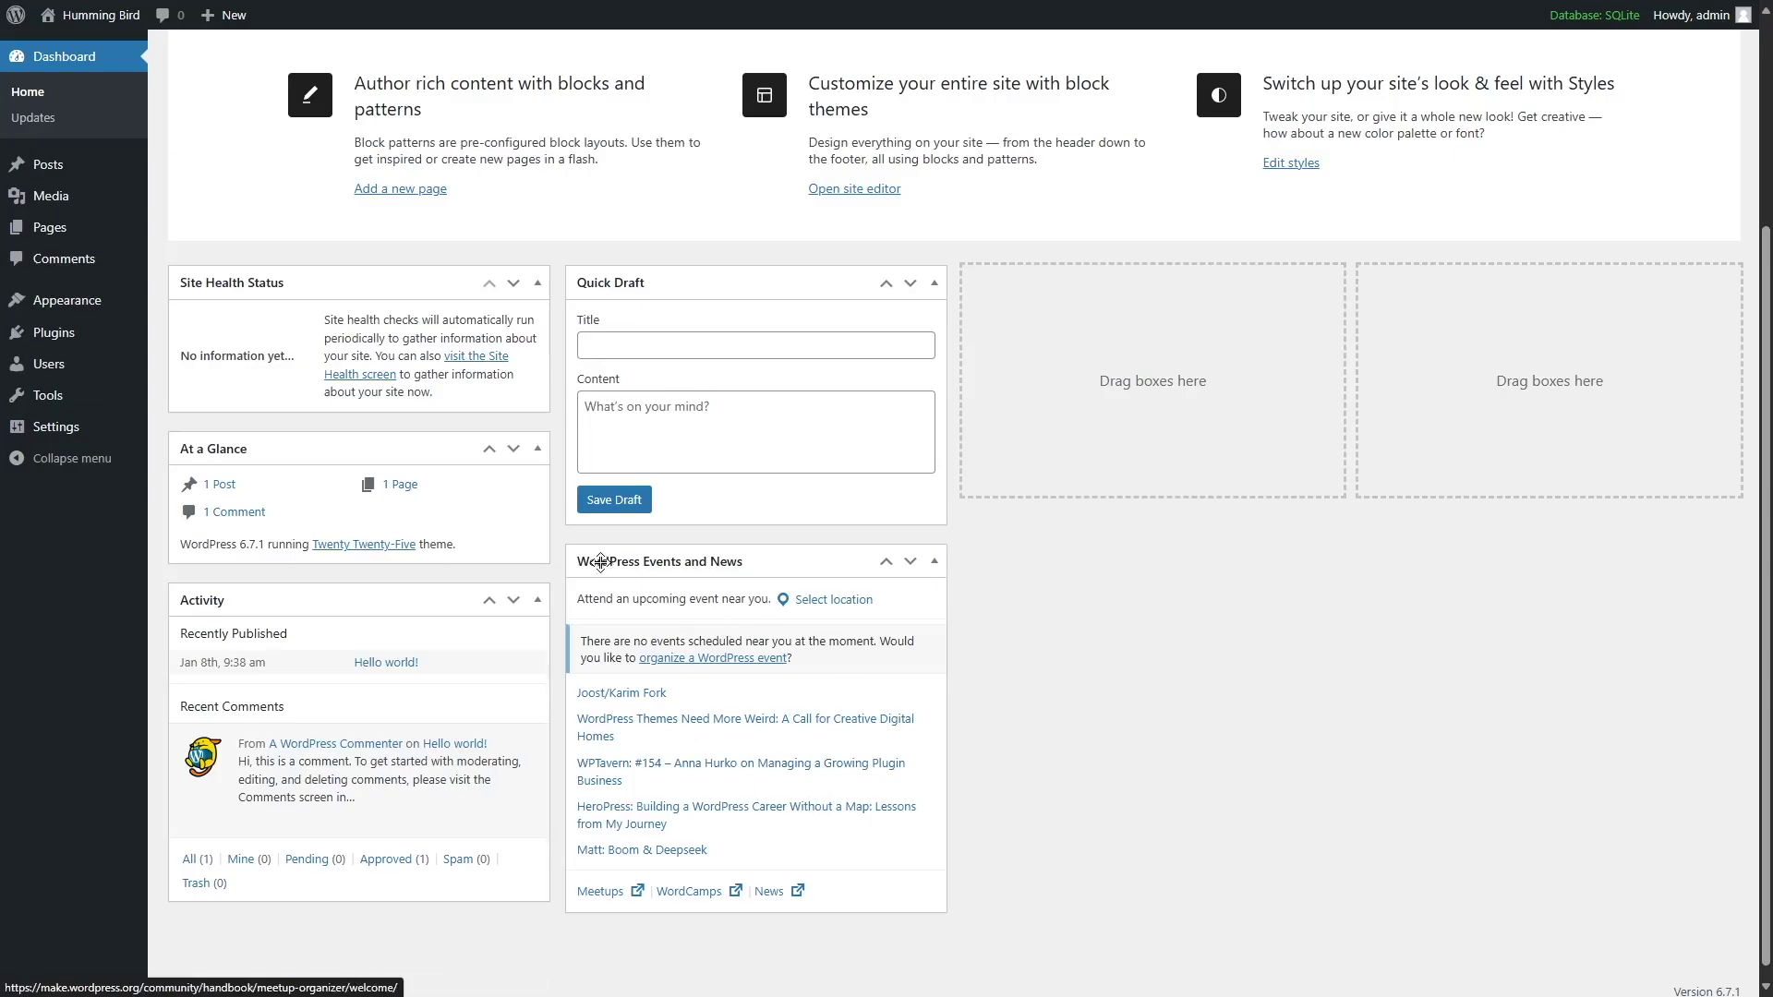
pyautogui.moveTo(586, 547); pyautogui.dragTo(631, 597)
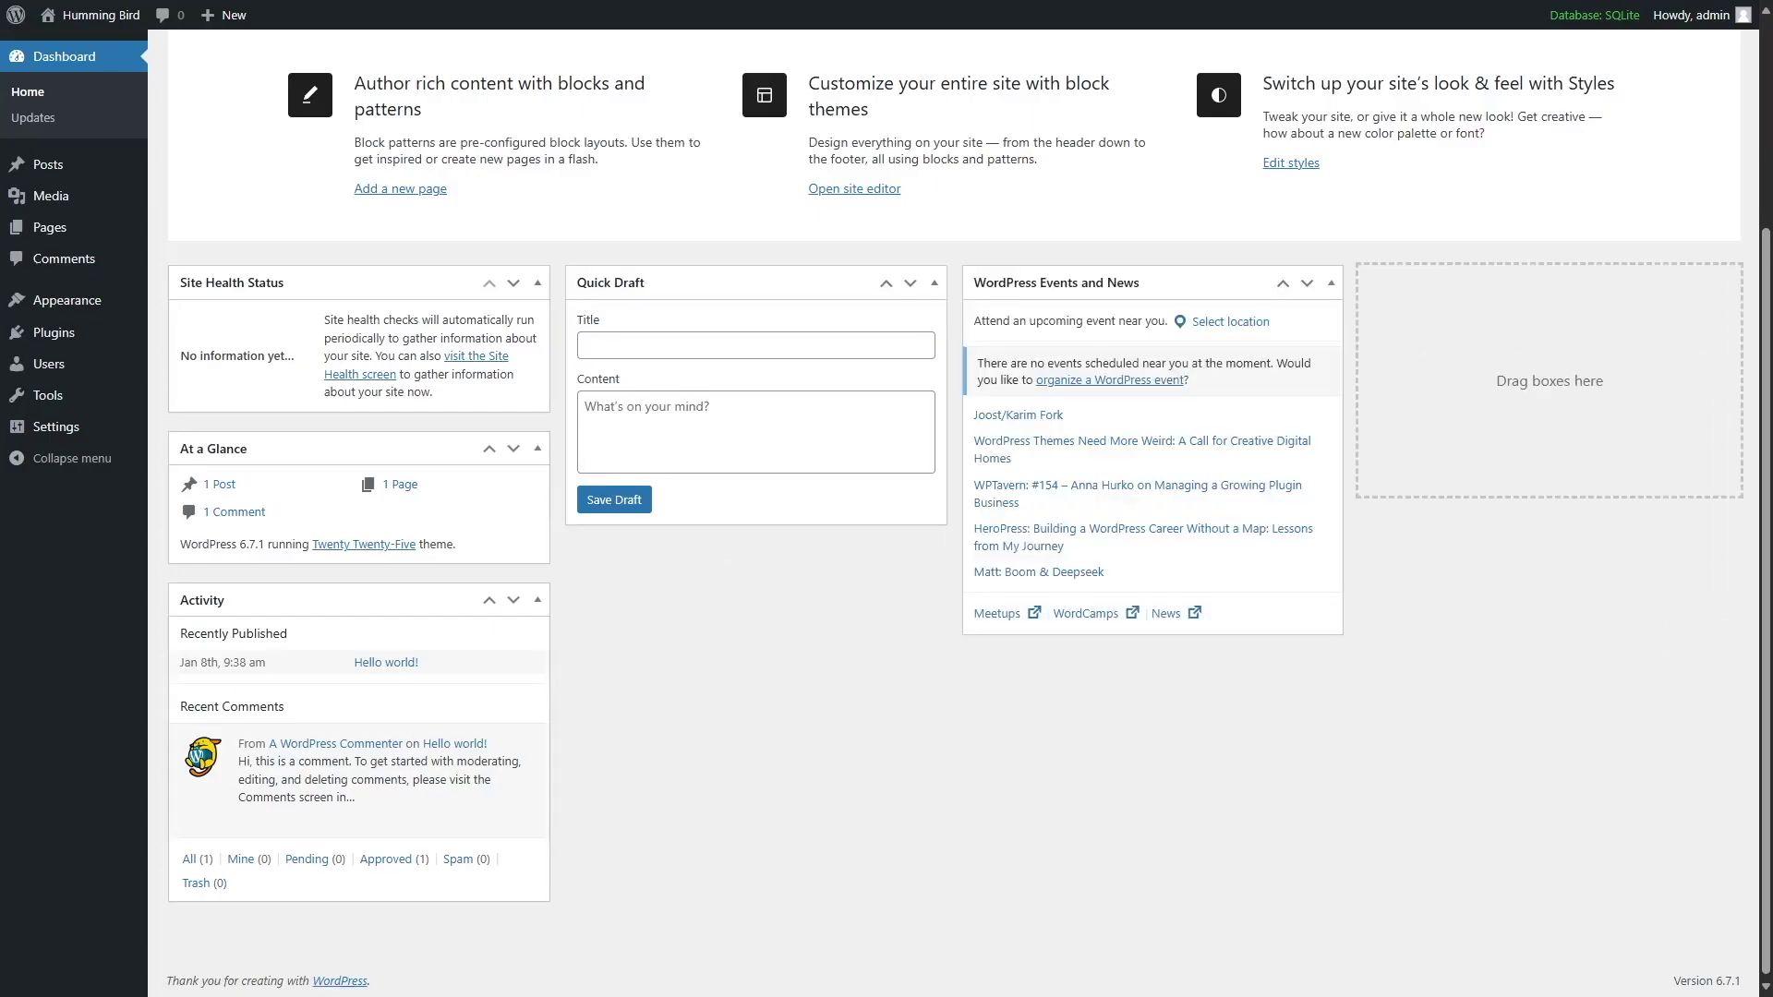
pyautogui.moveTo(1016, 281); pyautogui.dragTo(613, 564)
pyautogui.scroll(3, 1020, 586)
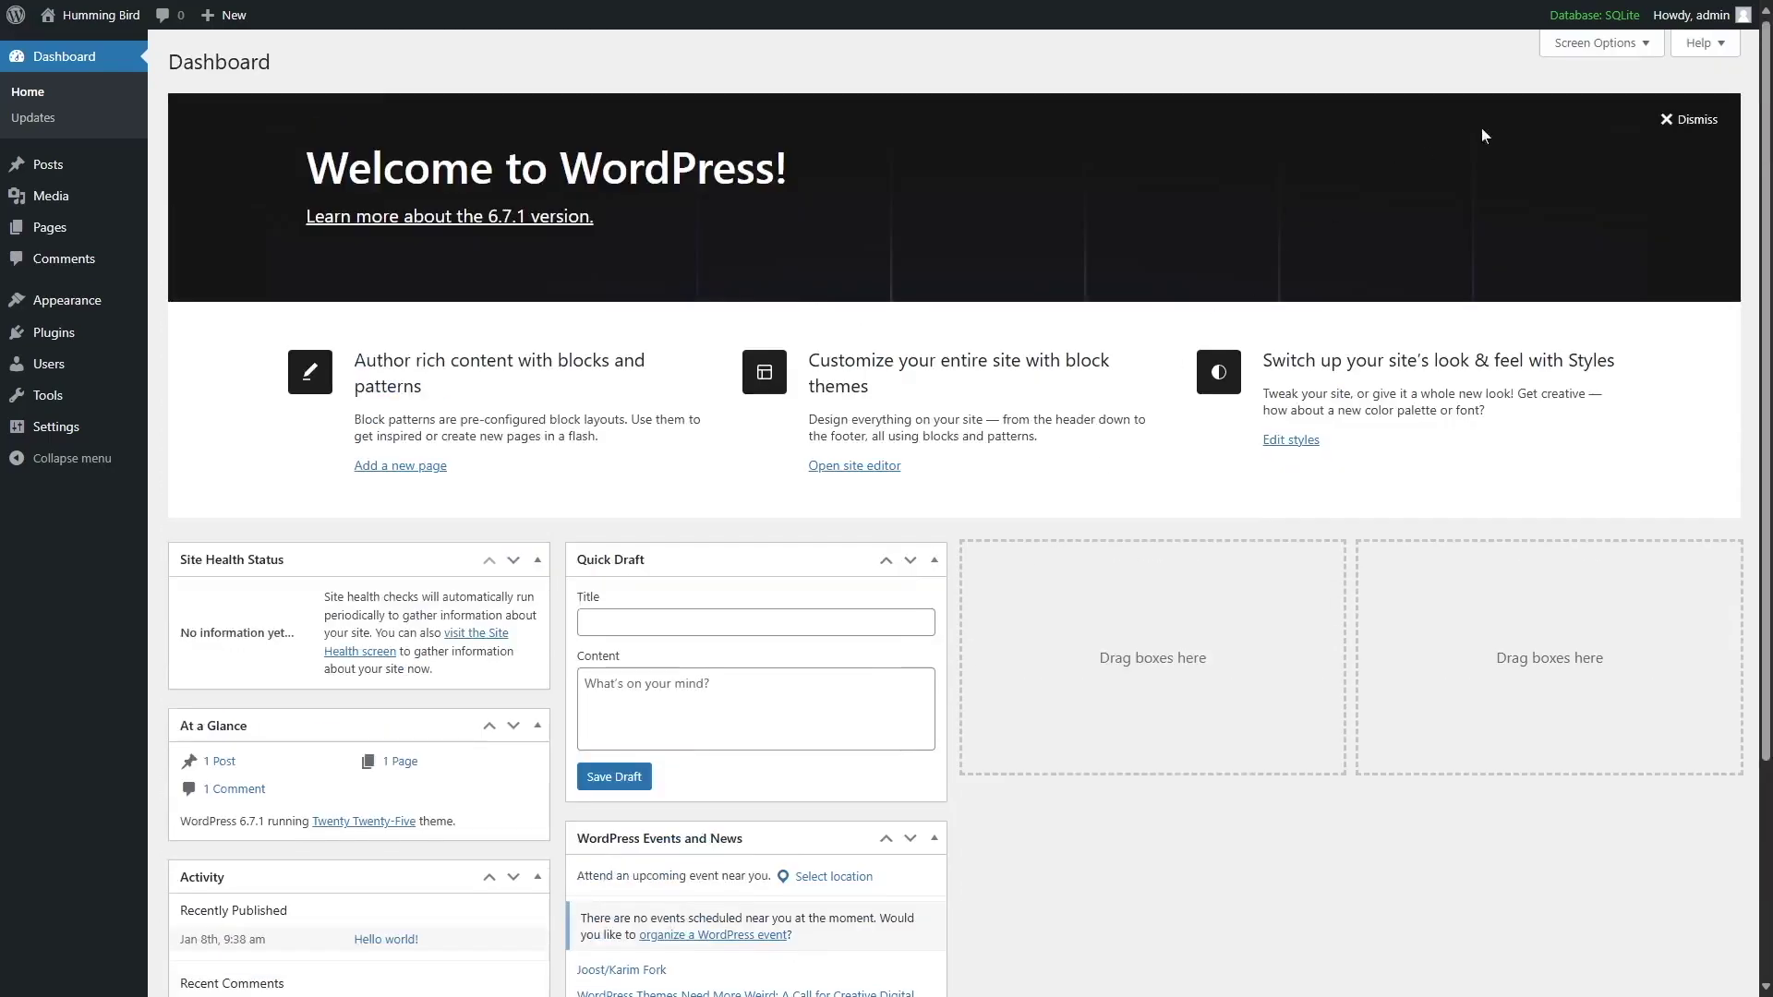
# Dismiss the Welcome panel on the Dashboard and show it again through the screen options.
pyautogui.click(1697, 120)
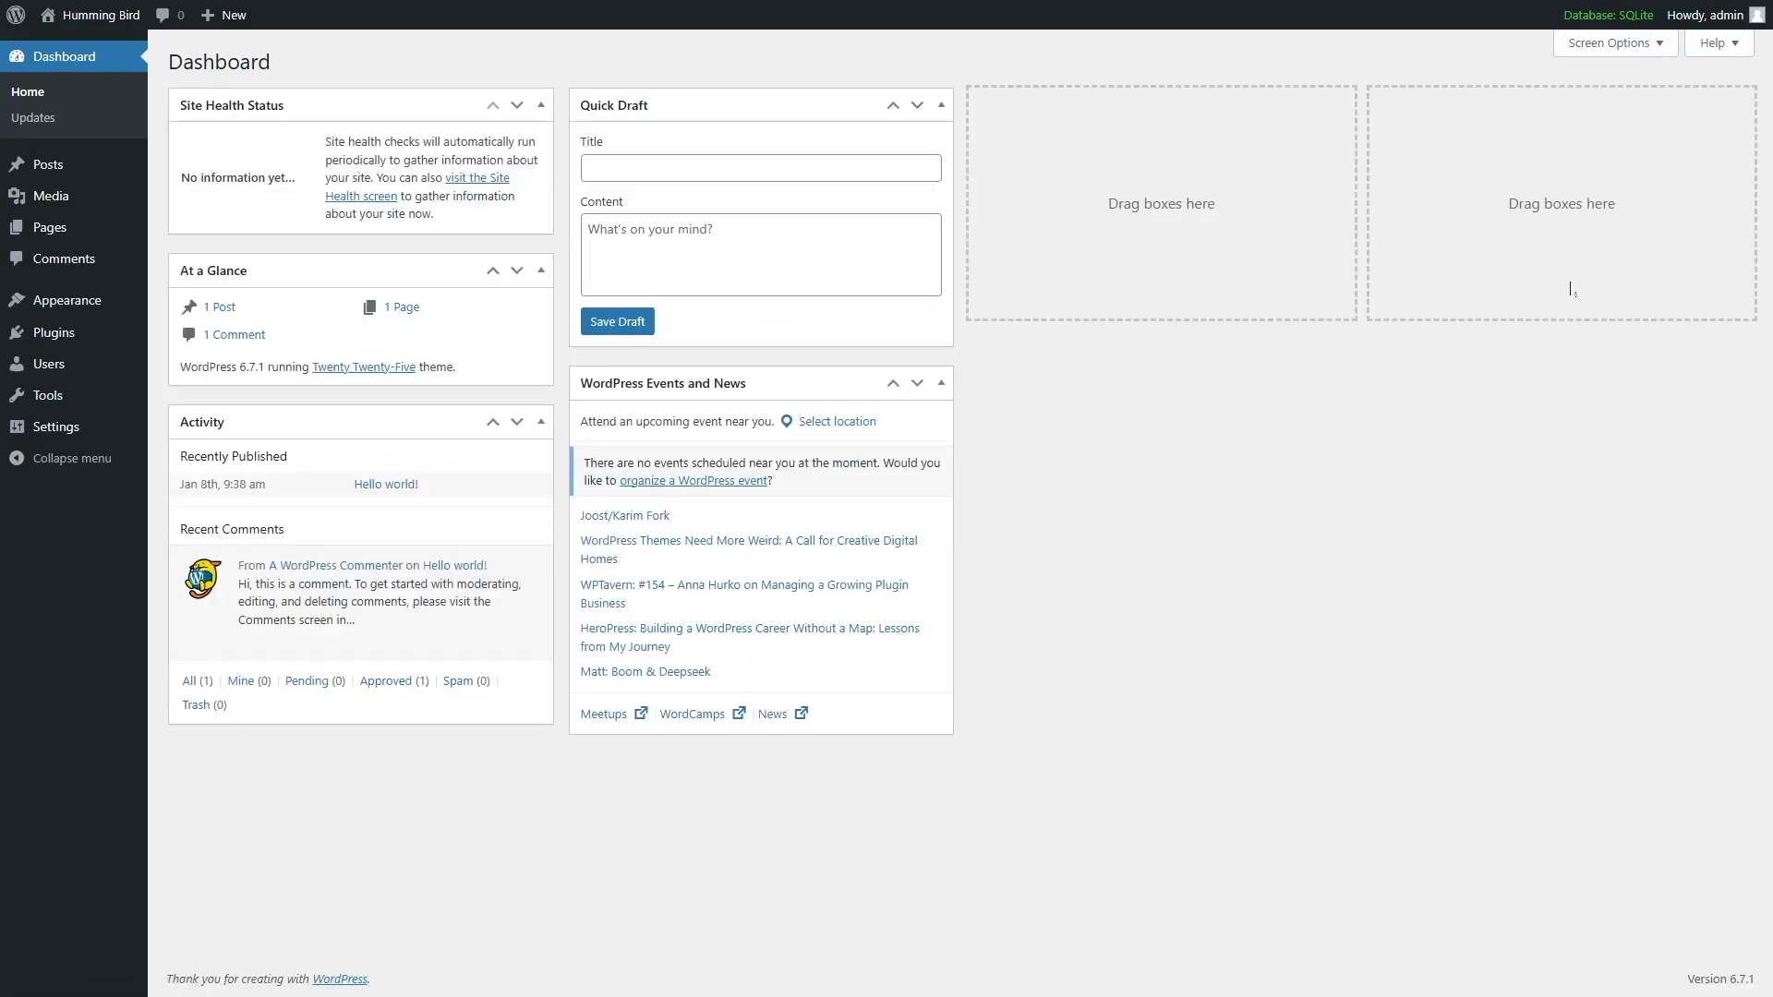
pyautogui.click(1656, 48)
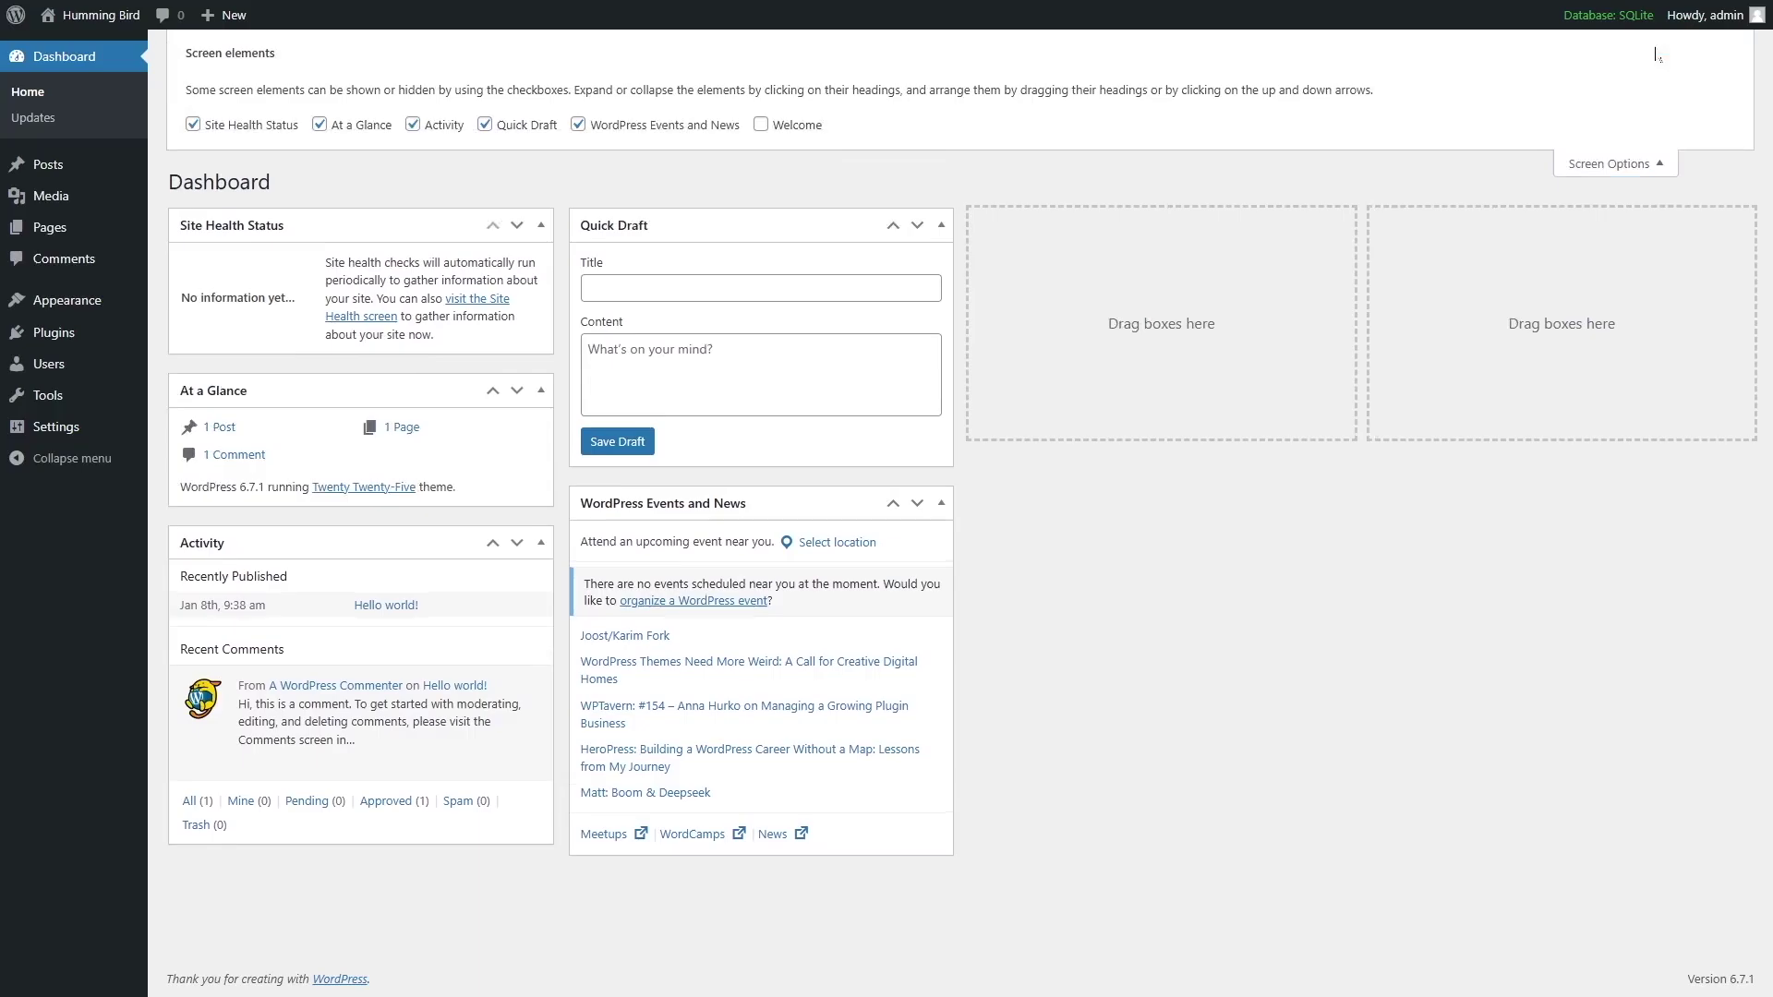
pyautogui.click(760, 125)
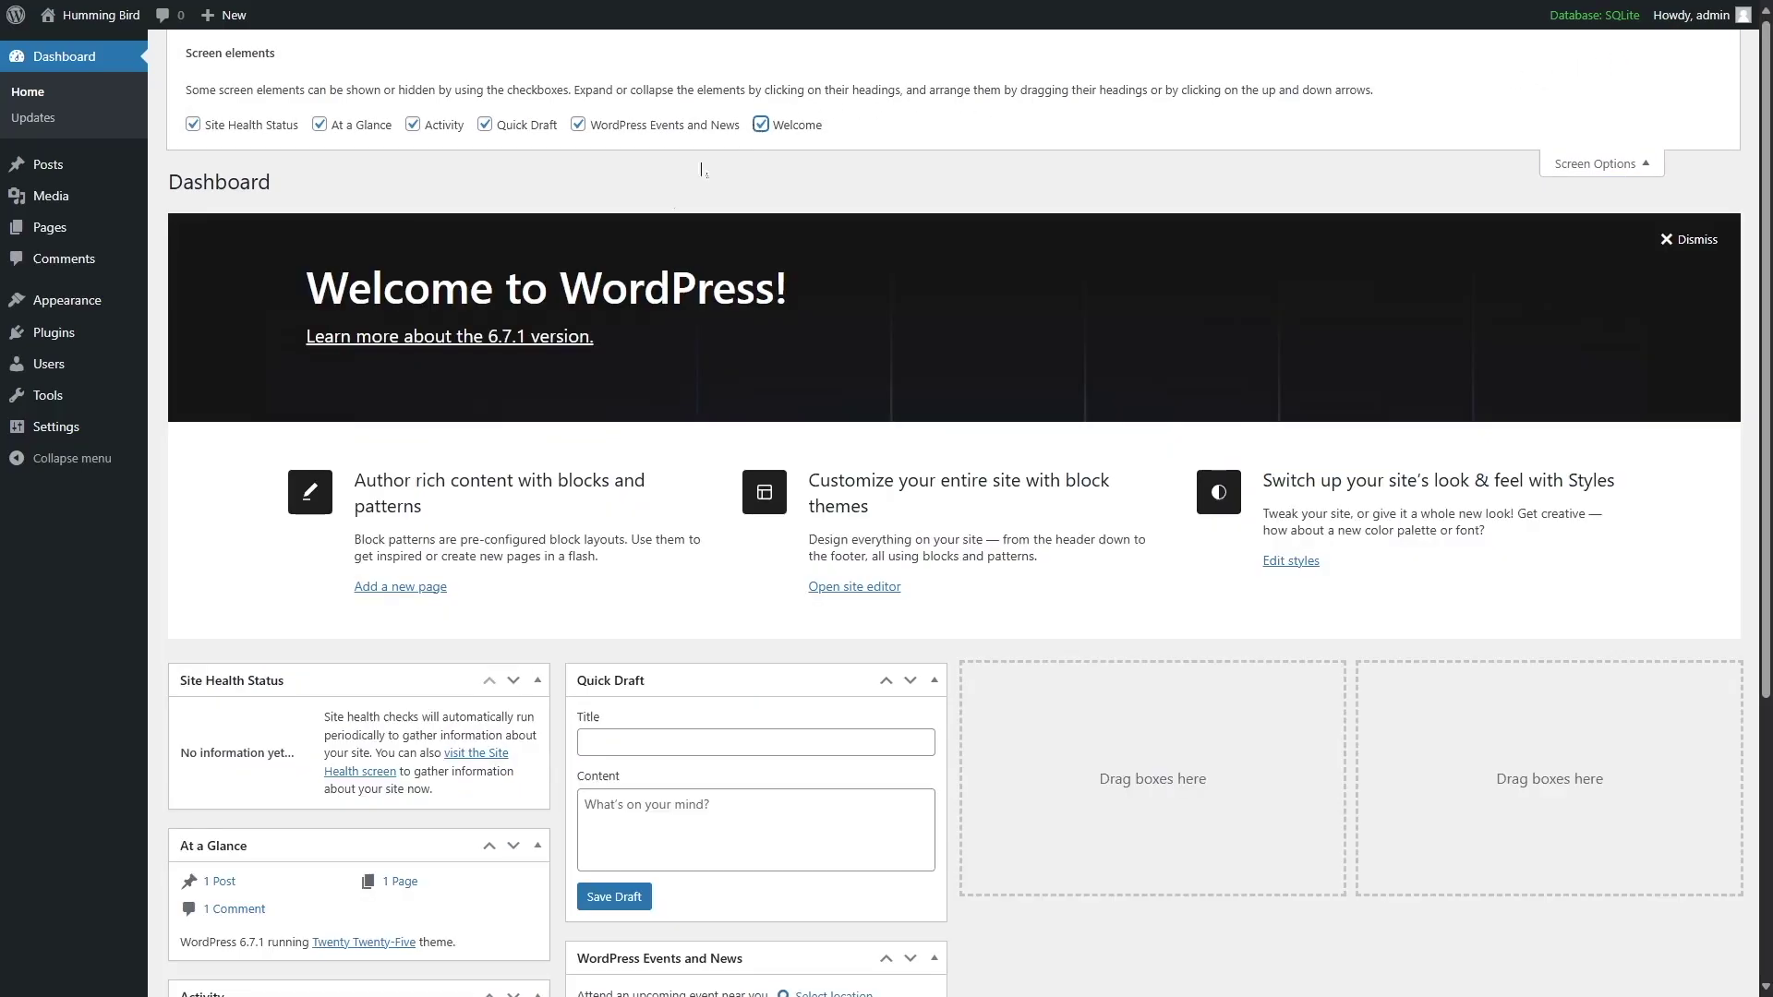
pyautogui.scroll(-3, 358, 586)
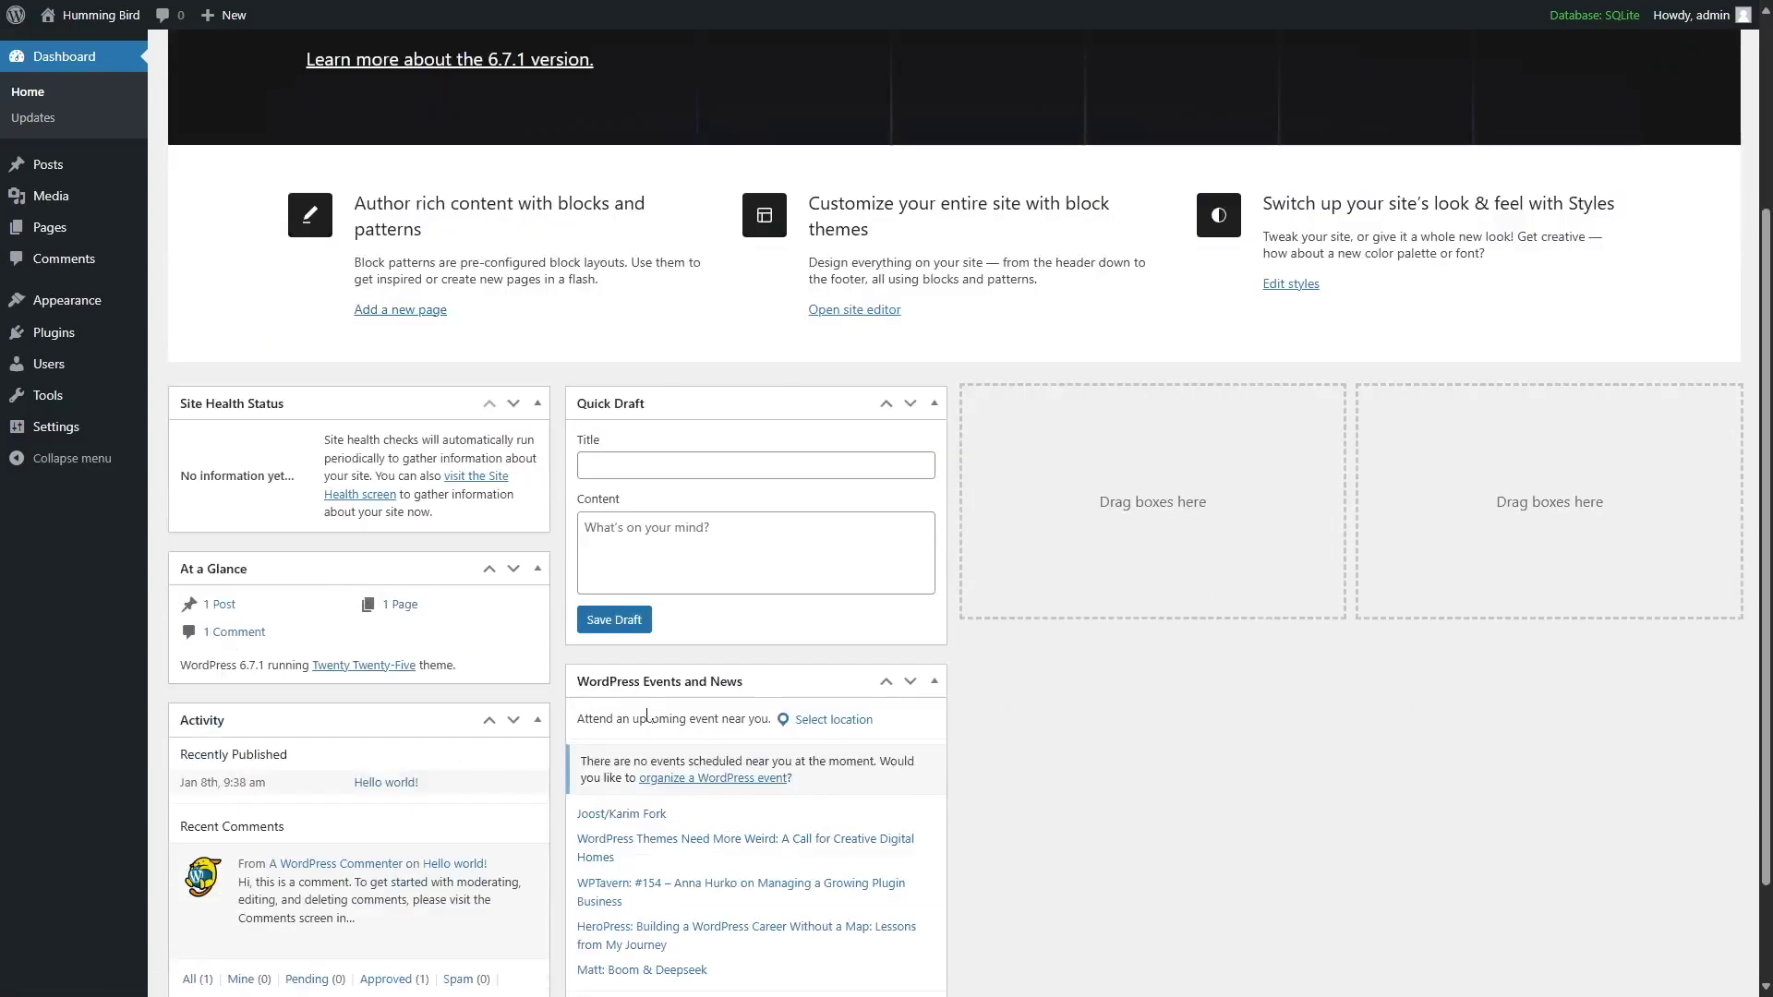
pyautogui.scroll(3, 762, 815)
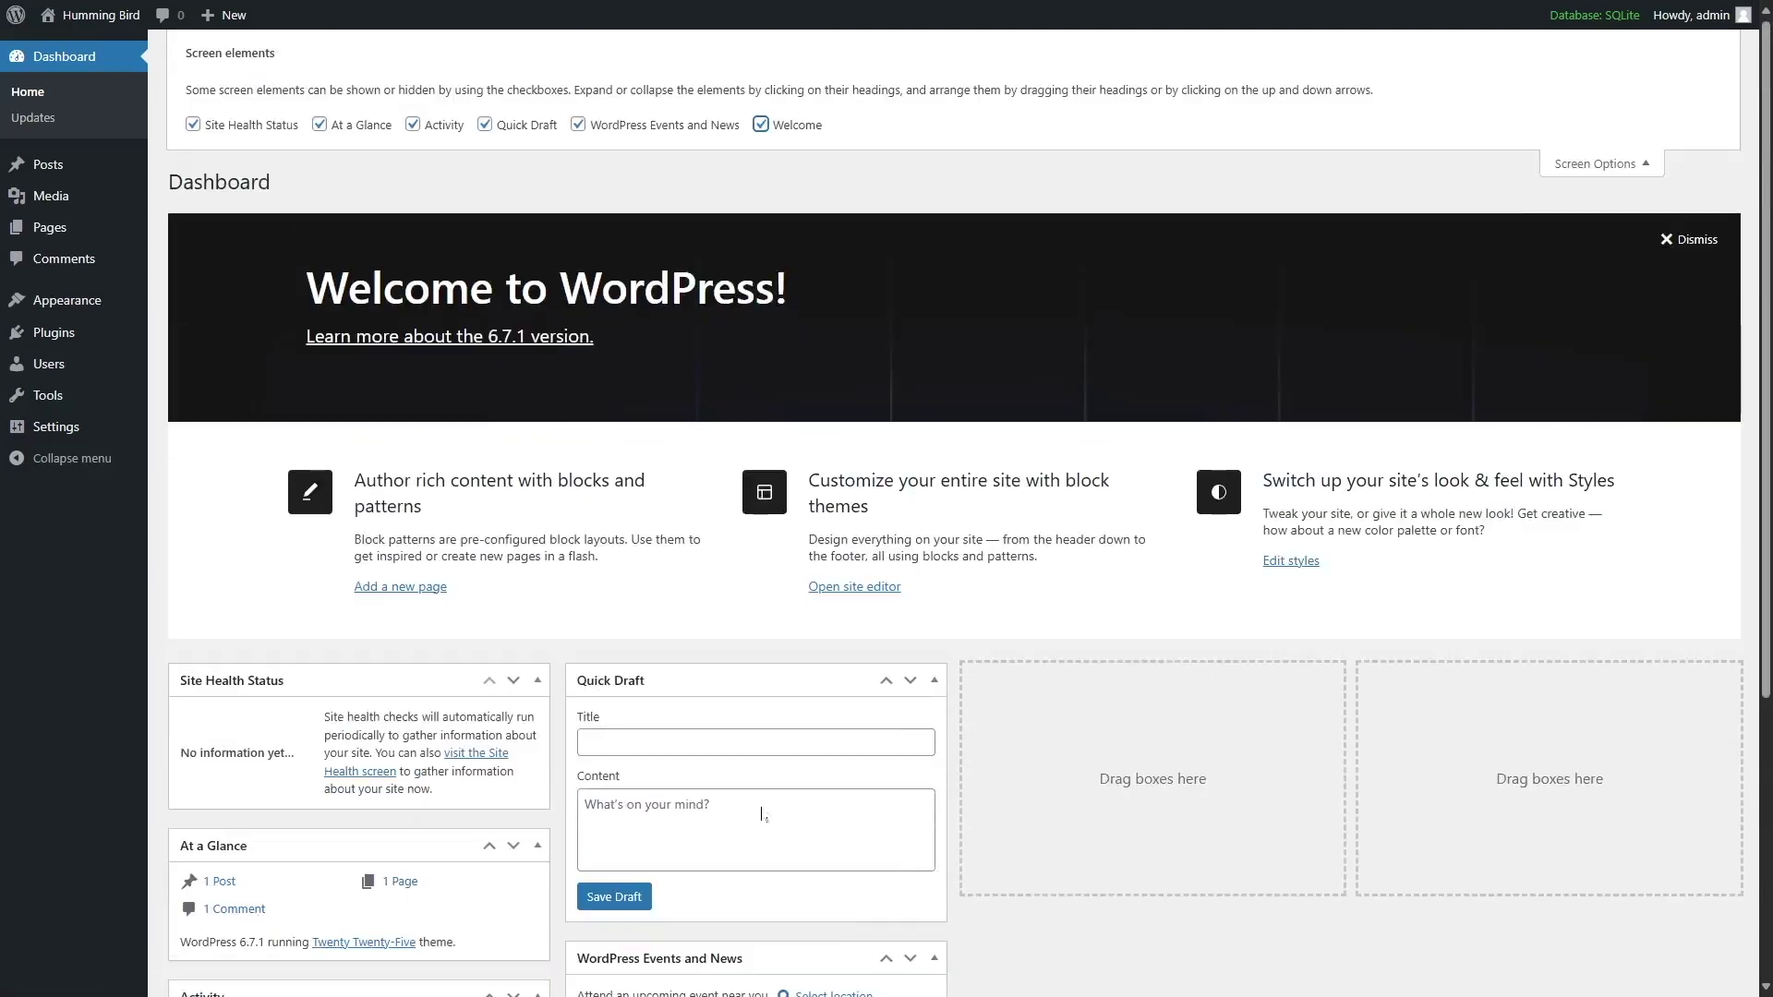
# Hide and show again the WordPress Events and News, Quick Draft and At a Glance boxes, and close the screen options.
pyautogui.click(577, 125)
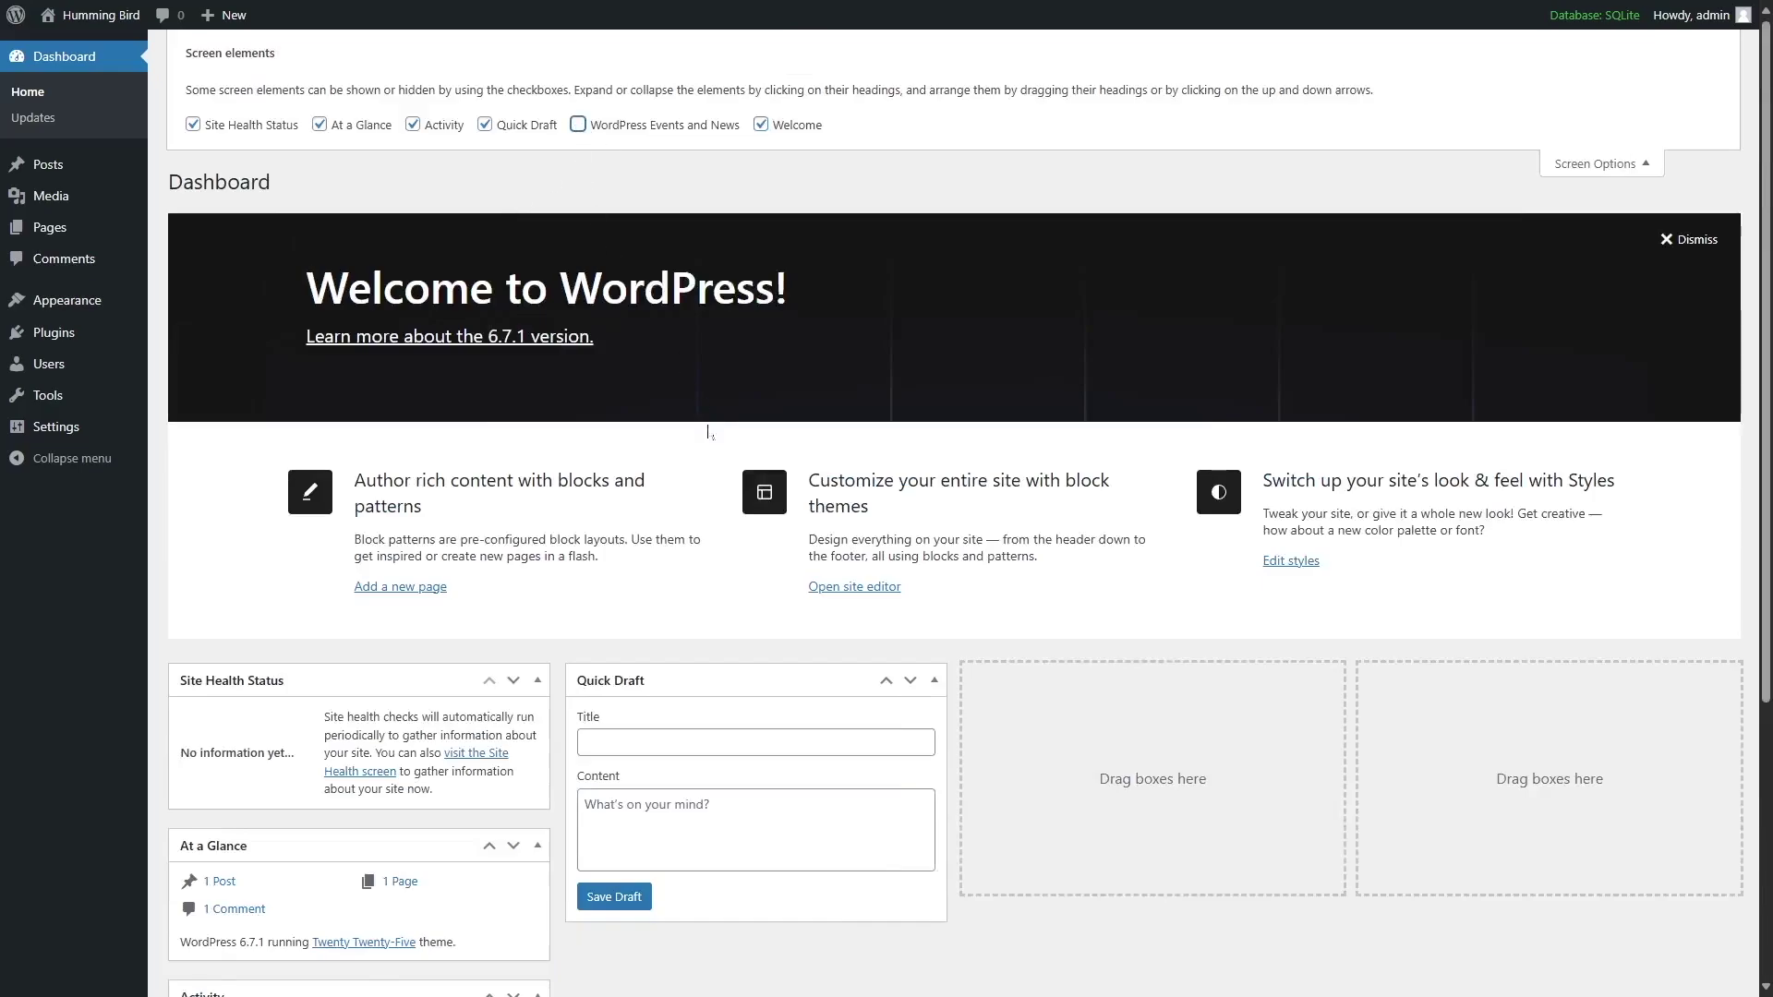
pyautogui.scroll(-2, 673, 762)
pyautogui.scroll(2, 737, 891)
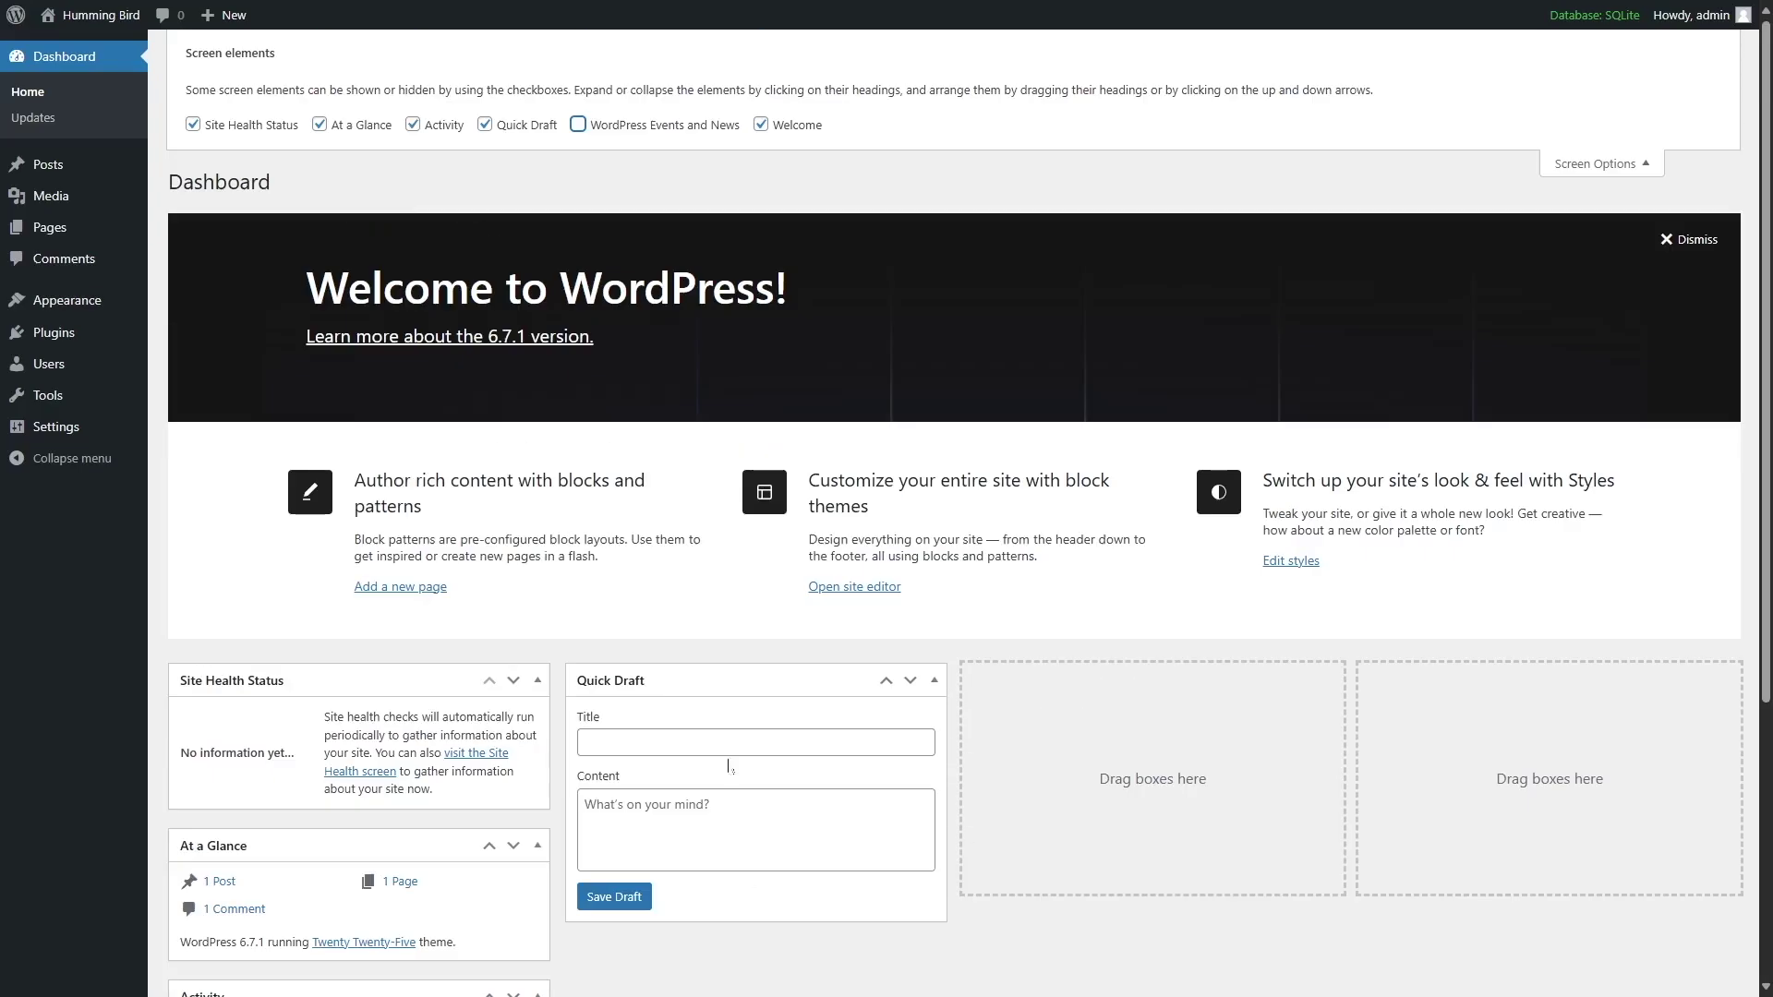
pyautogui.click(577, 125)
pyautogui.click(483, 125)
pyautogui.click(484, 125)
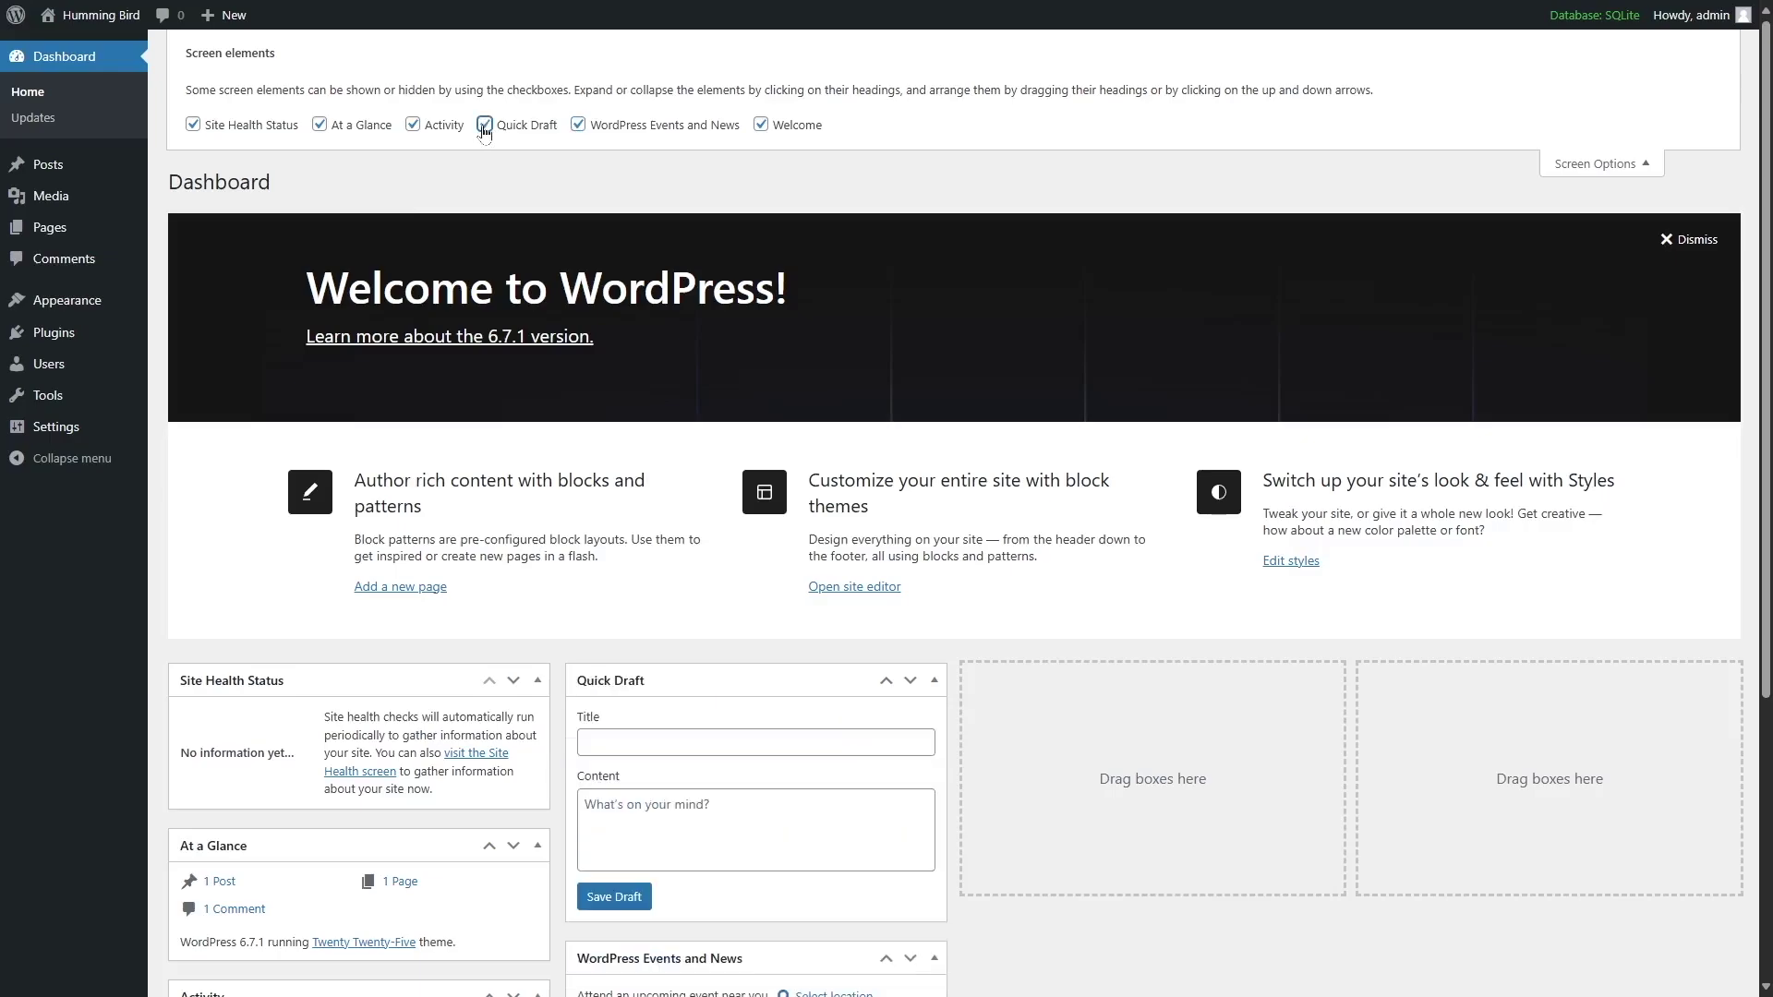
pyautogui.click(320, 125)
pyautogui.click(320, 125)
pyautogui.click(1570, 164)
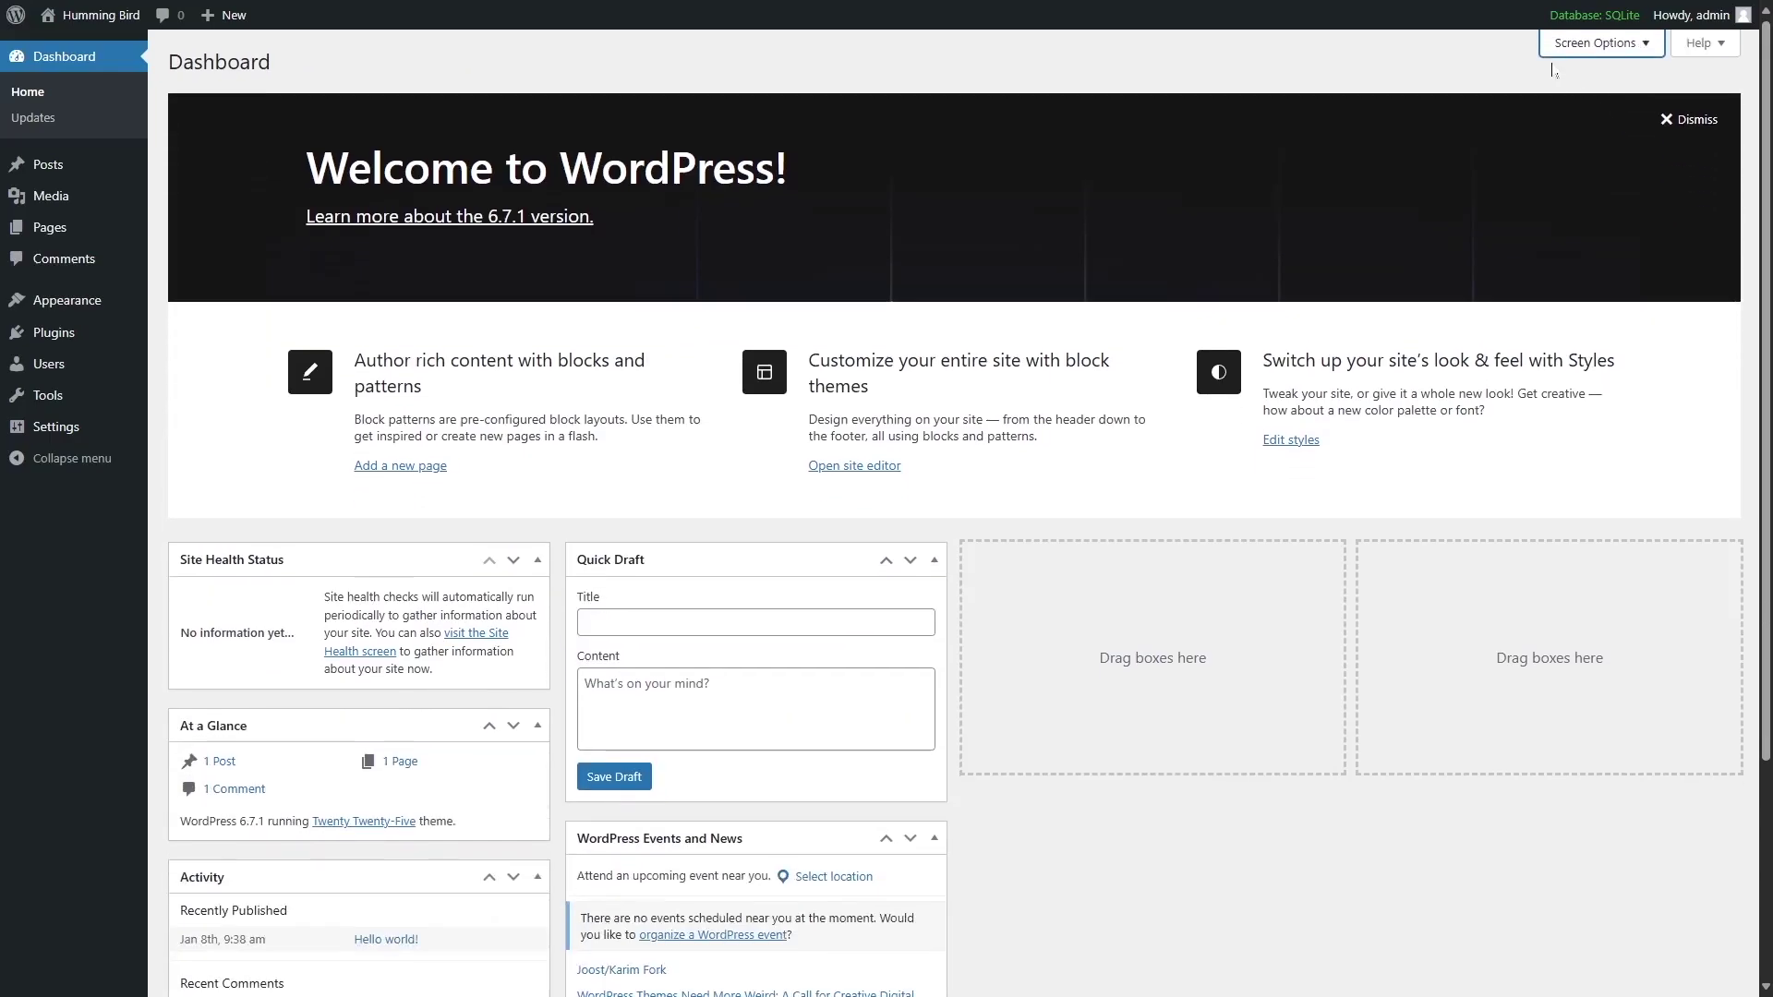
# Read the Dashboard help topics on Navigation, Layout, Content and Overview, and close the help.
pyautogui.click(1719, 46)
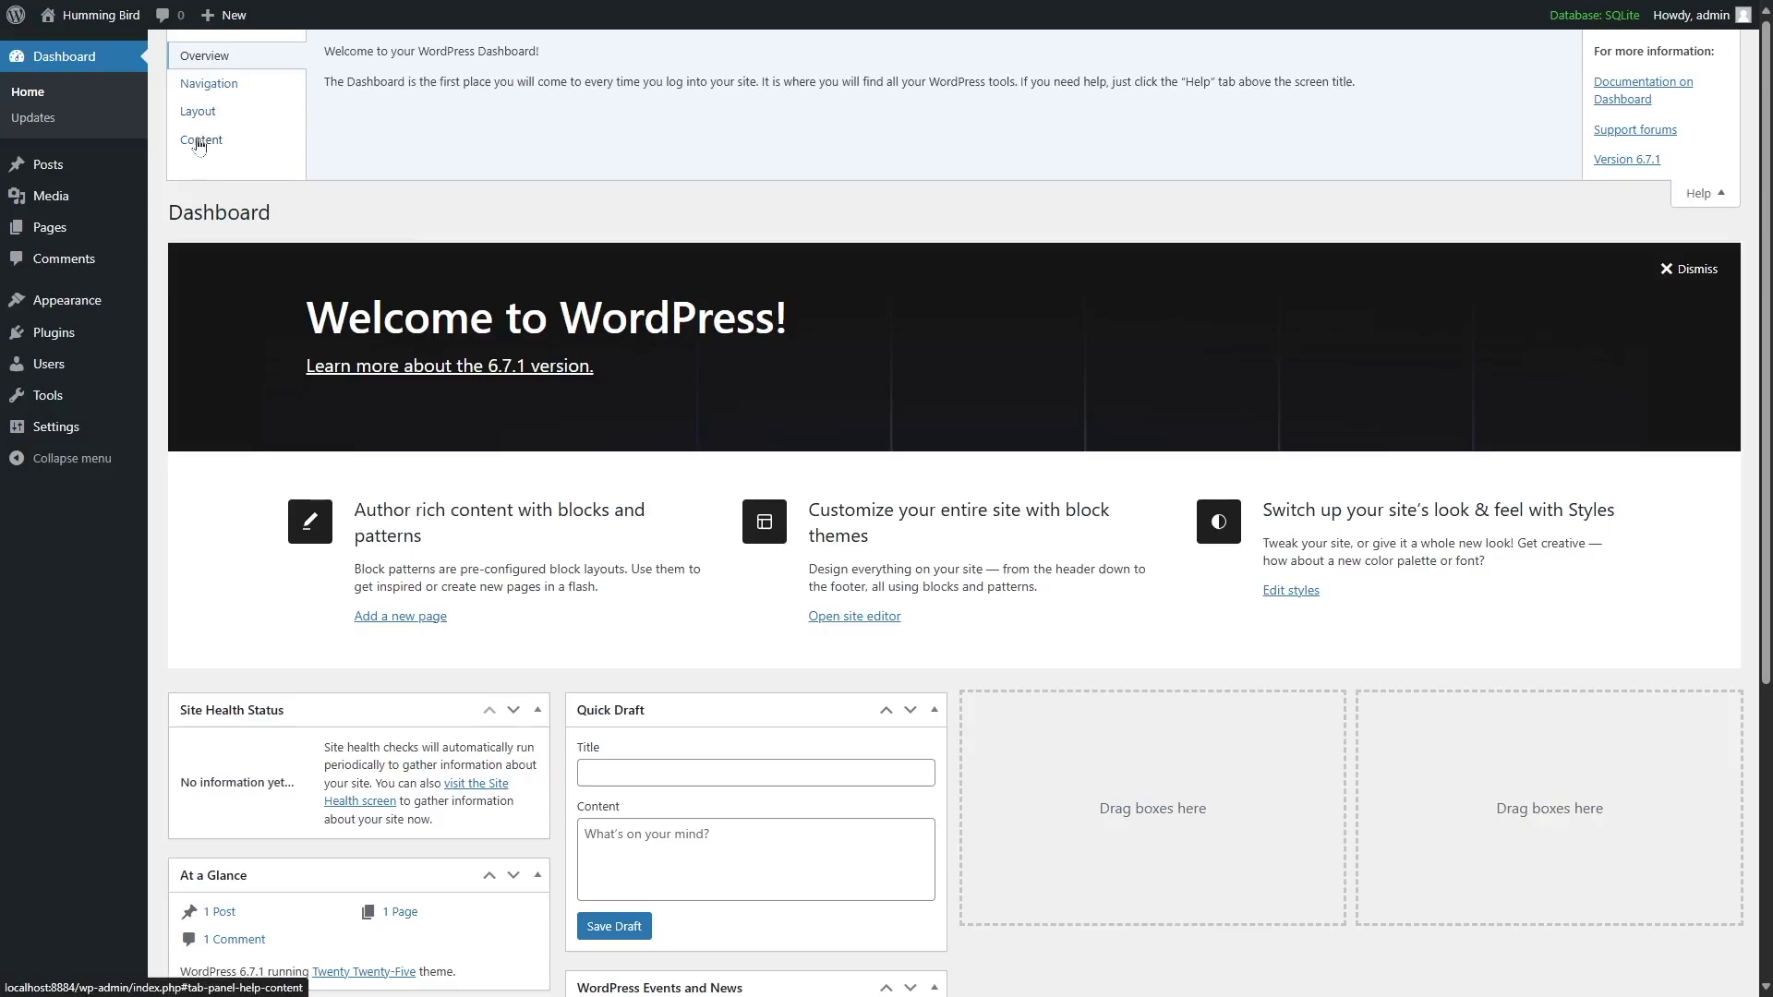
pyautogui.click(211, 86)
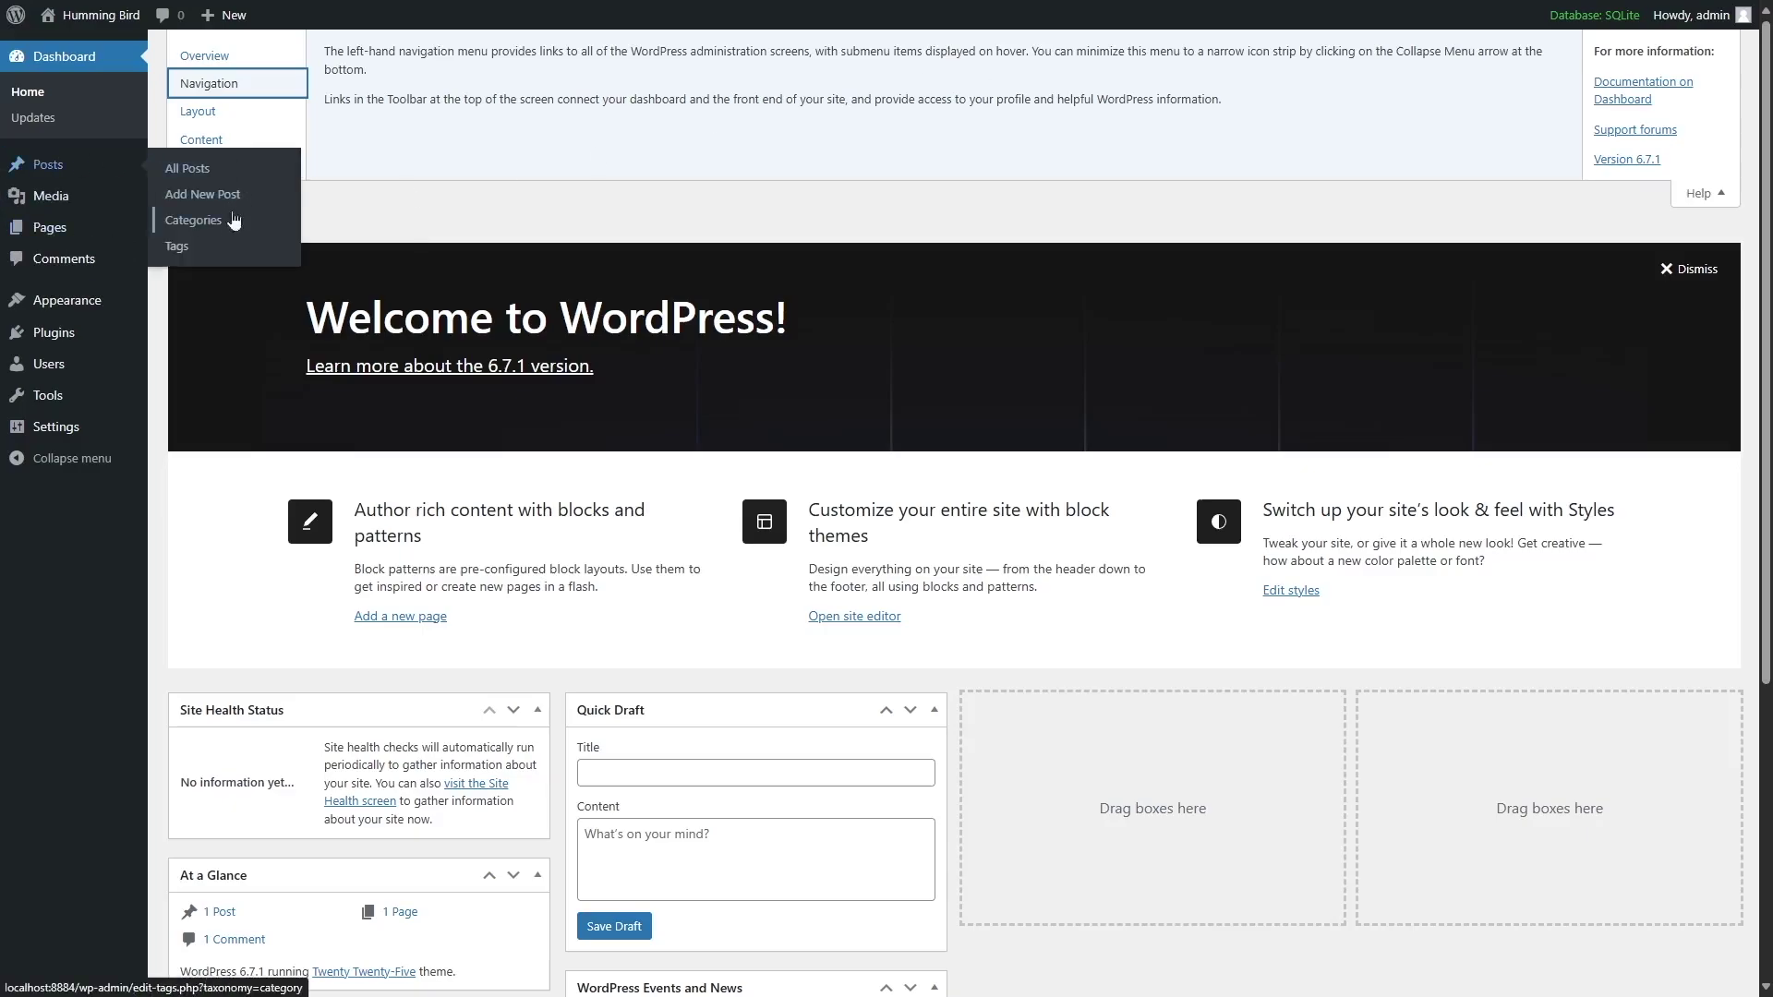
pyautogui.click(238, 113)
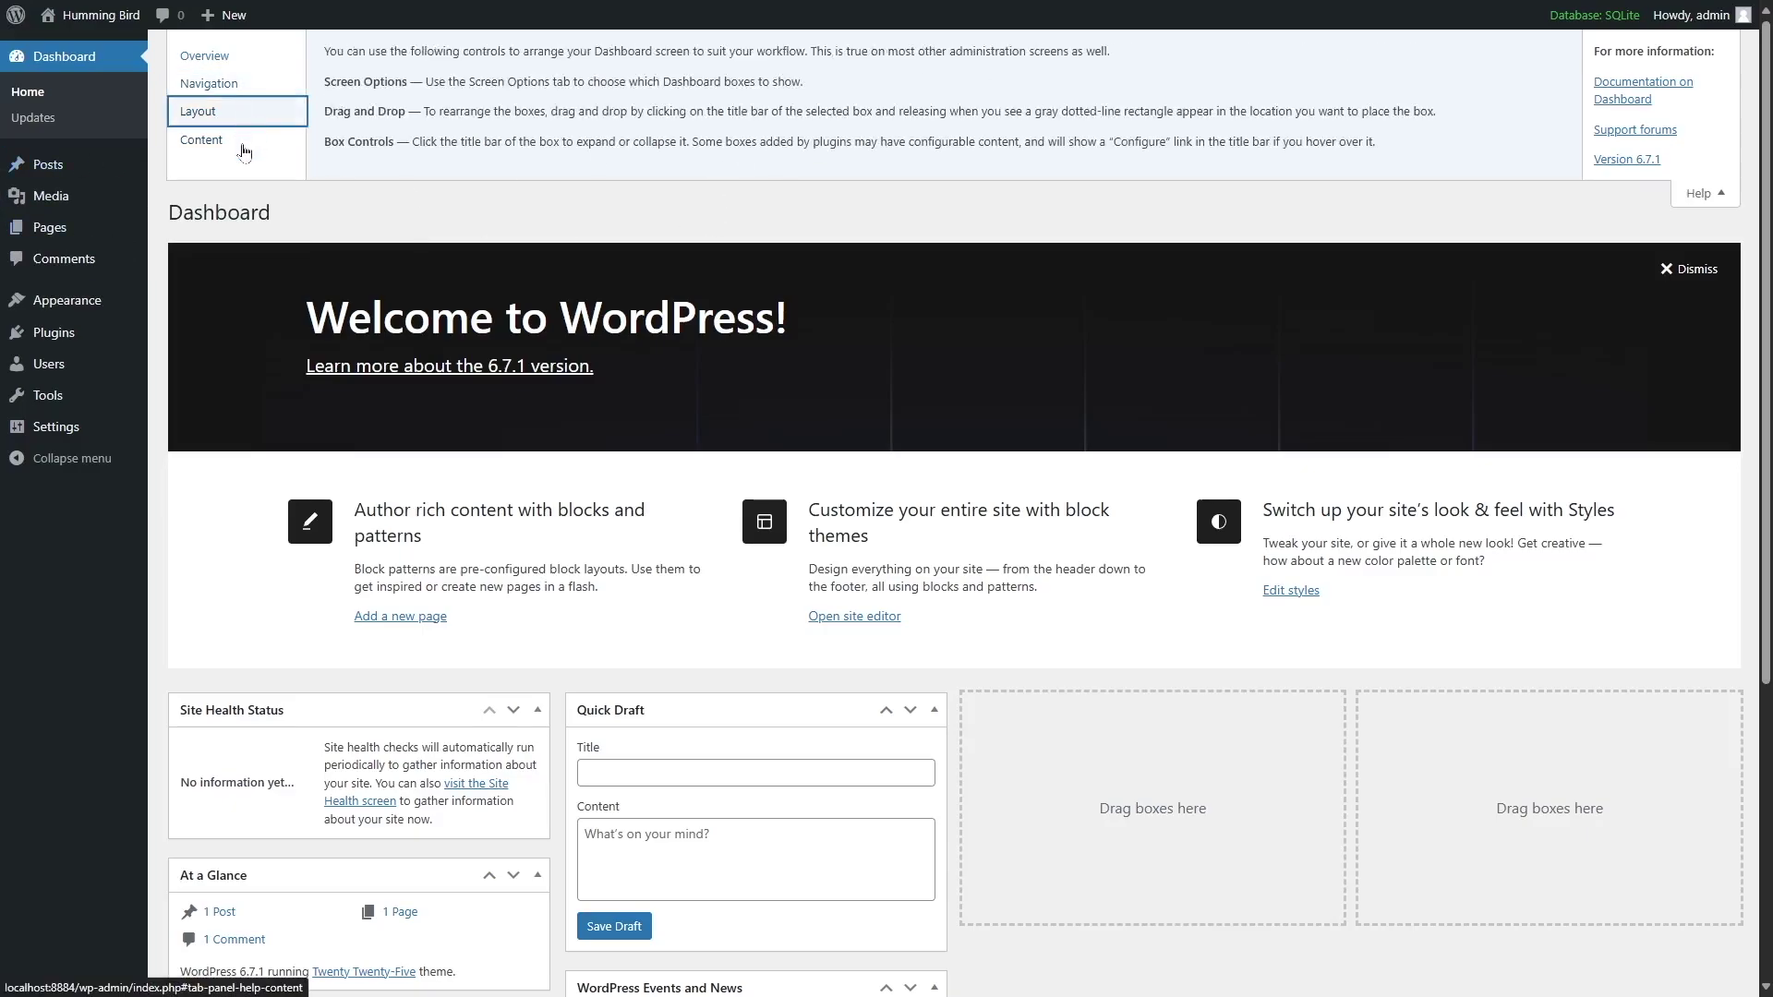
pyautogui.click(244, 146)
pyautogui.click(231, 57)
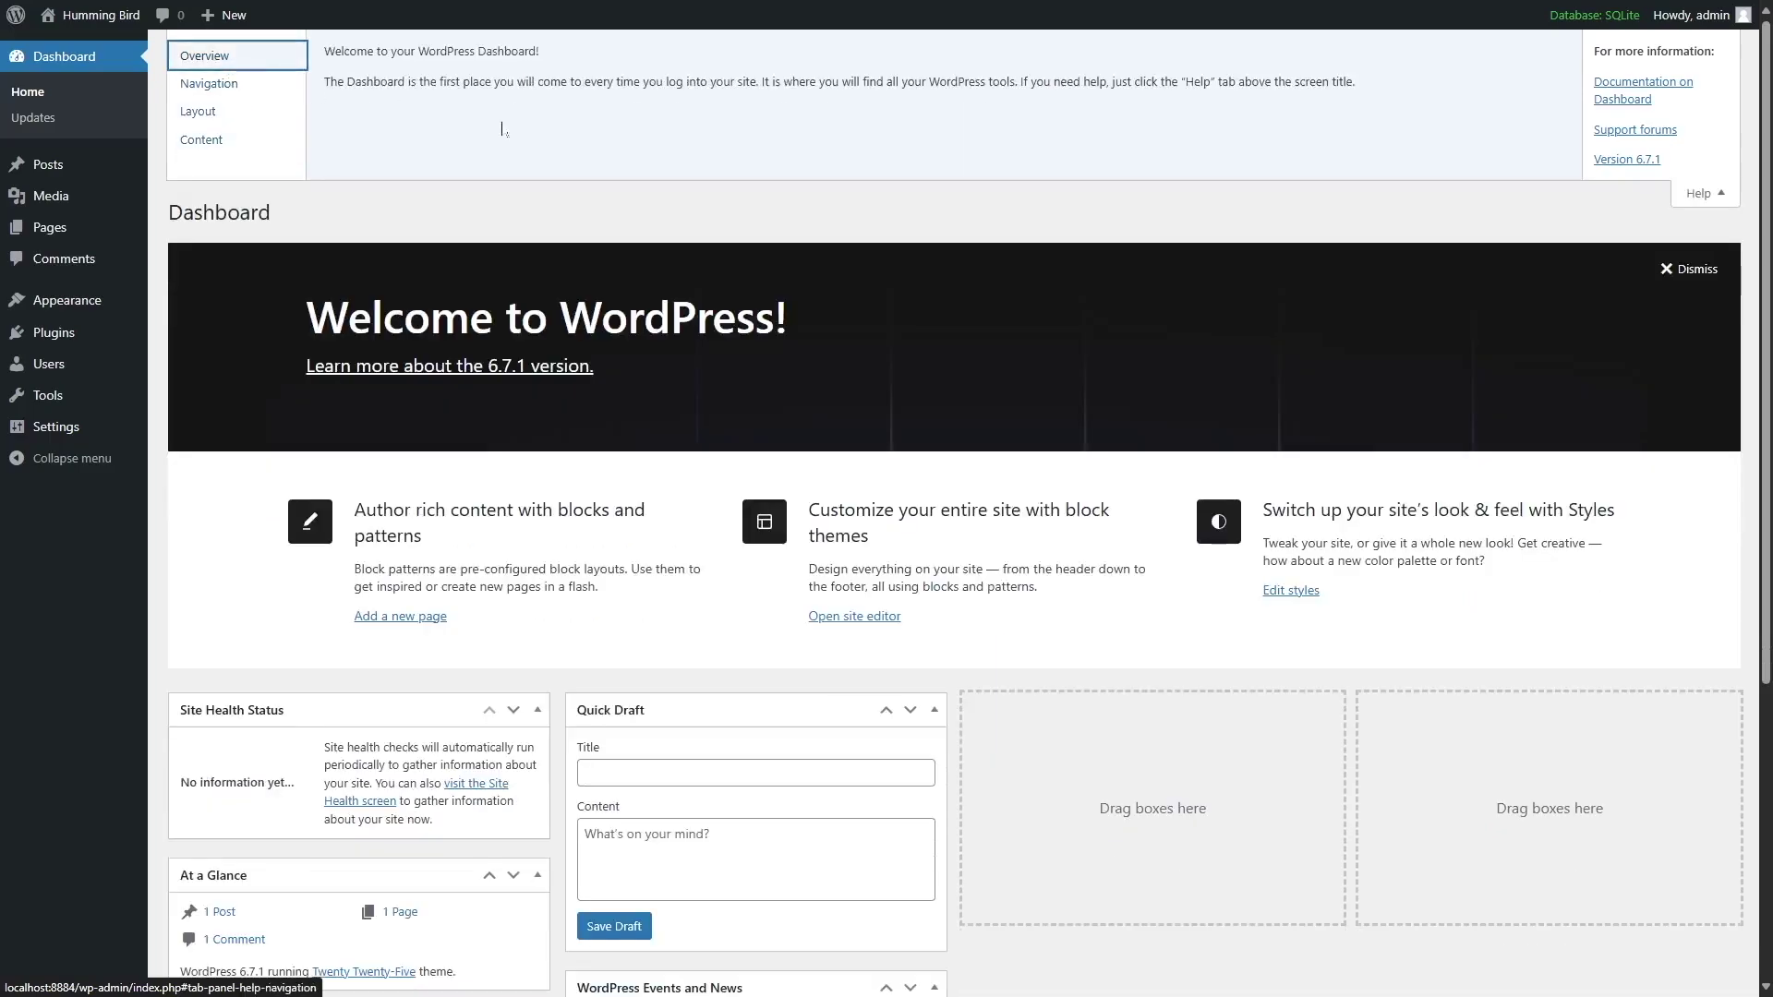
pyautogui.click(1705, 264)
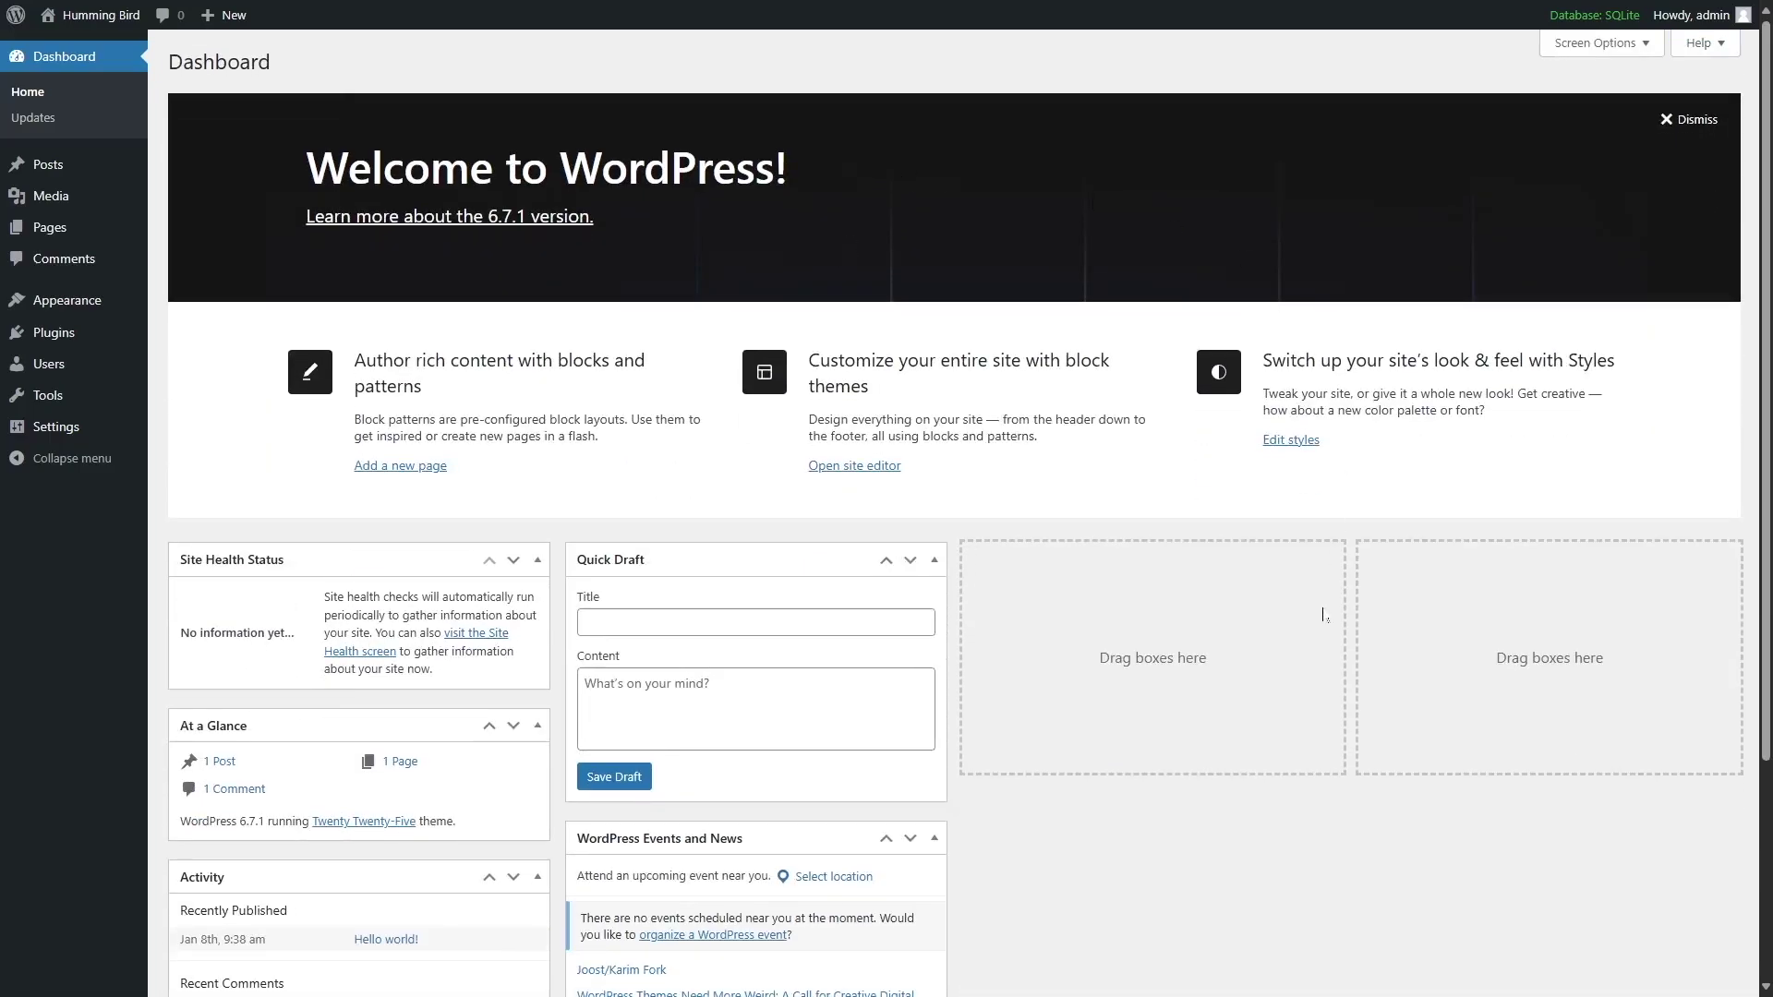
# Check the WordPress Updates page and open the list of all posts.
pyautogui.click(34, 132)
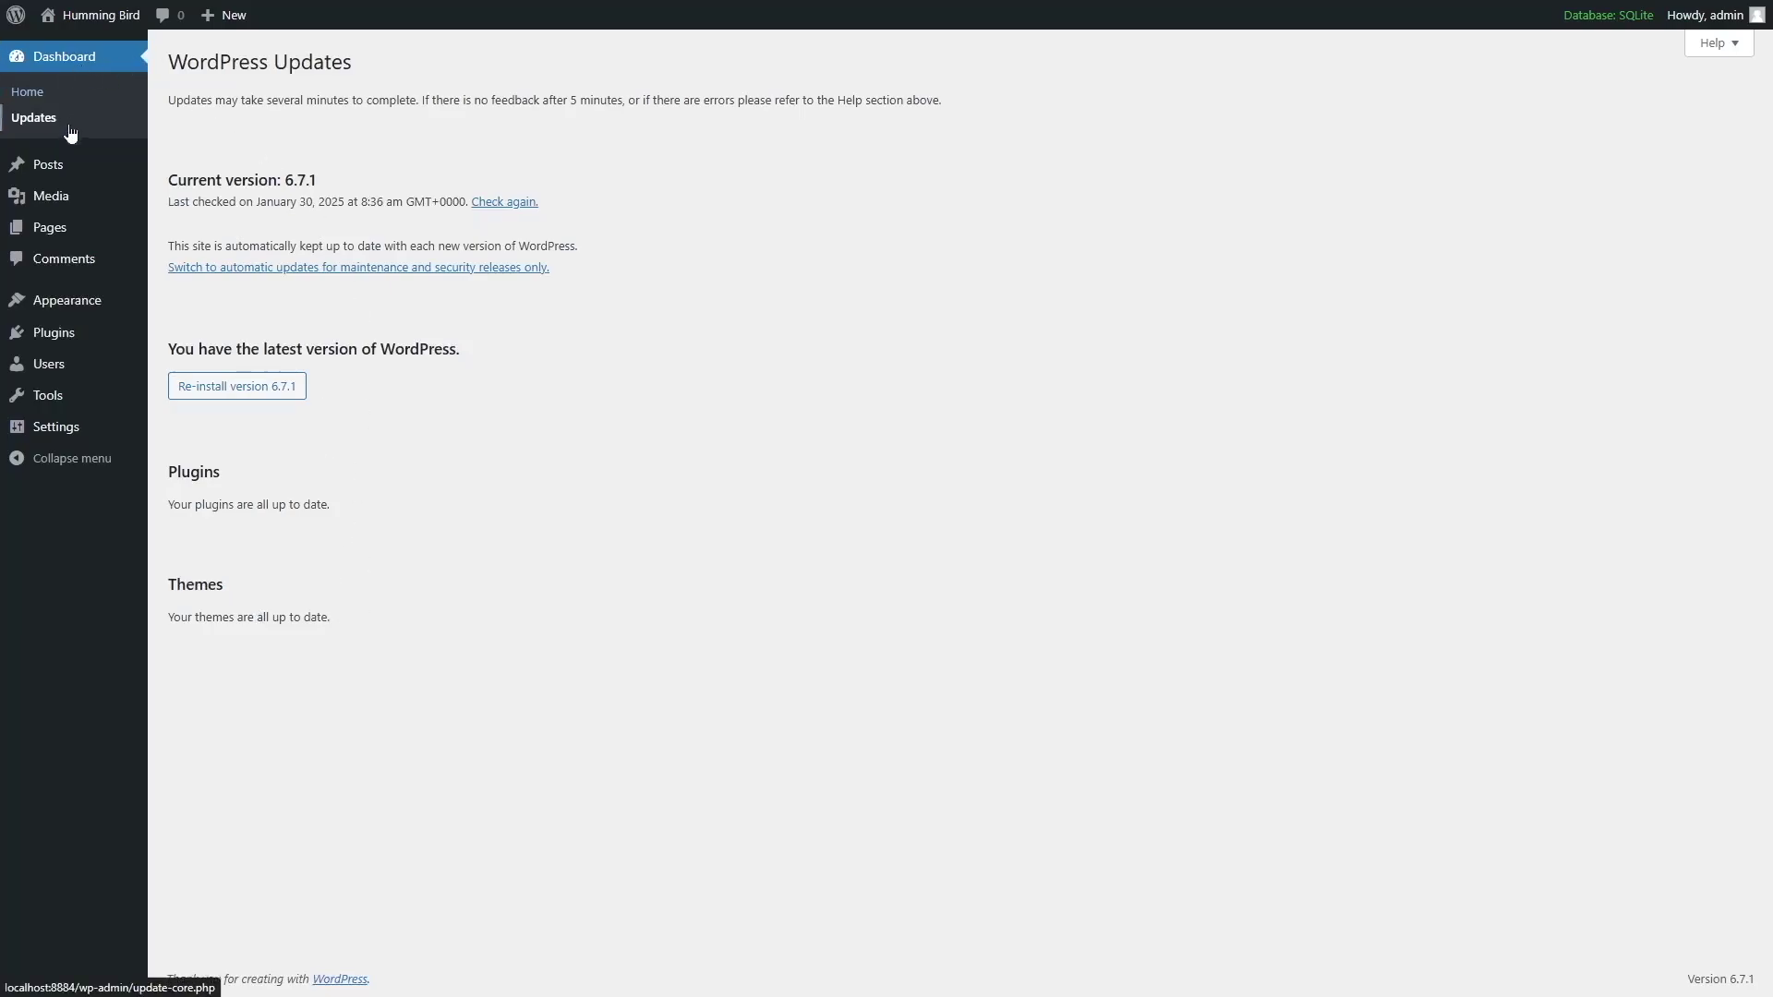
pyautogui.moveTo(76, 172)
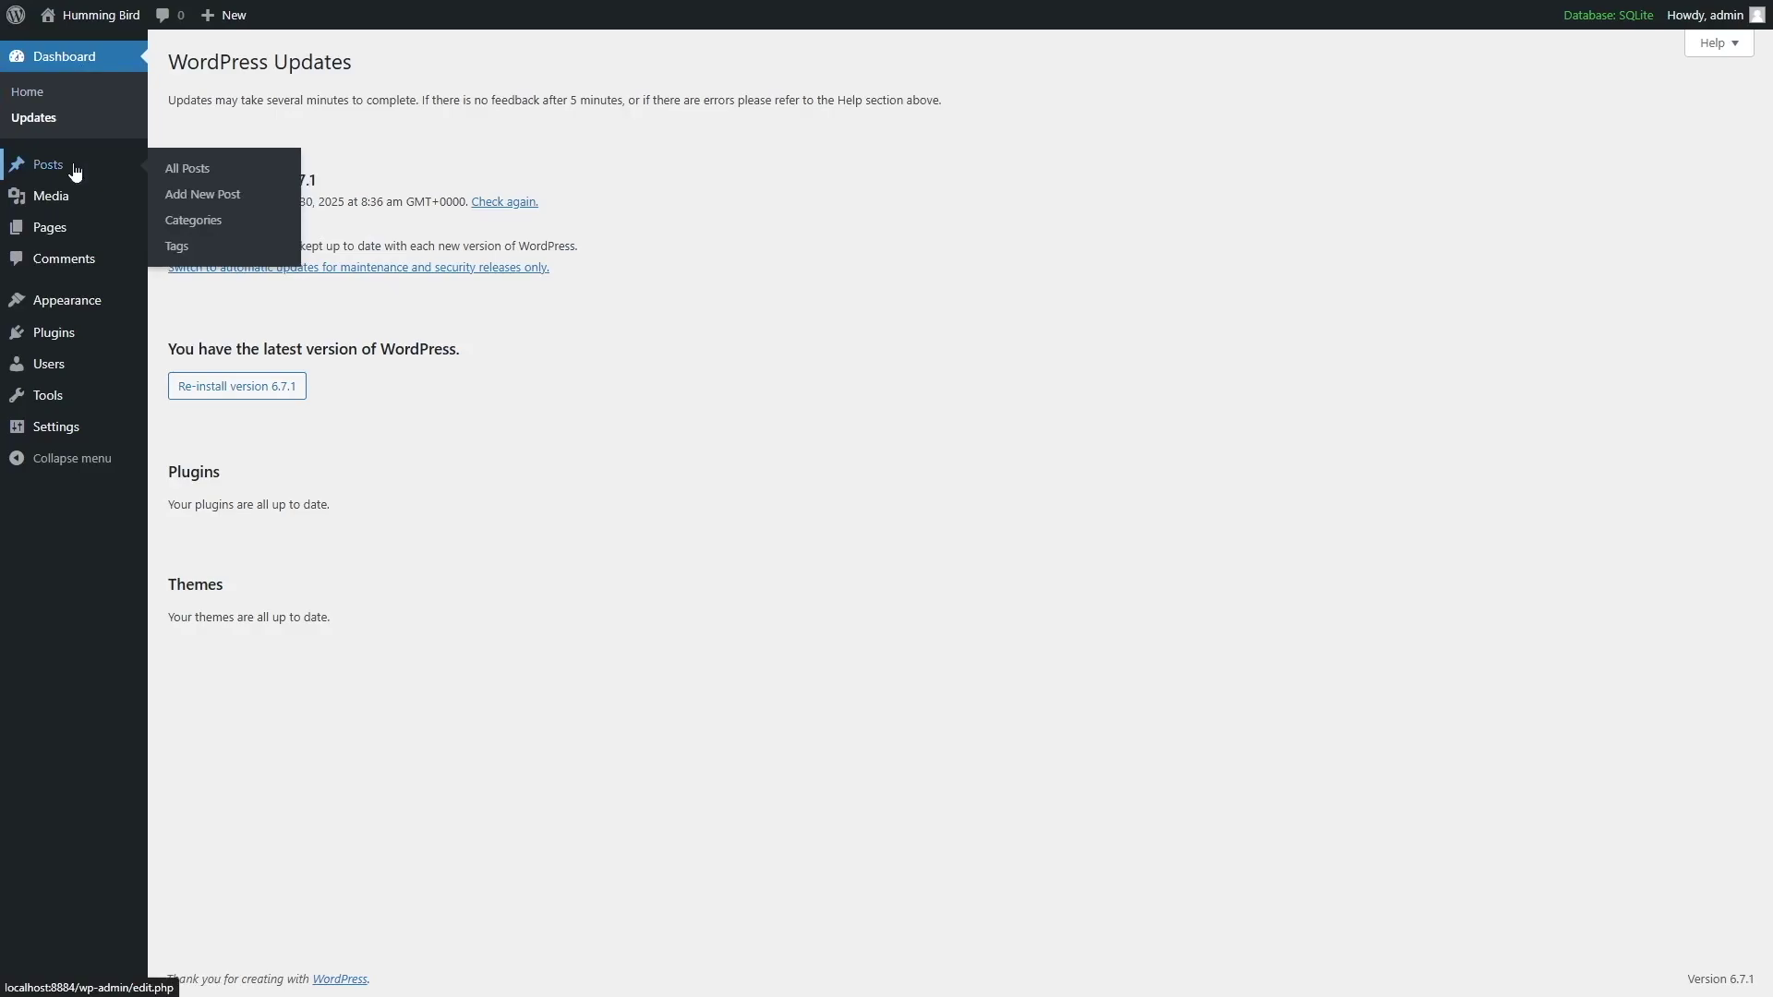
pyautogui.click(76, 173)
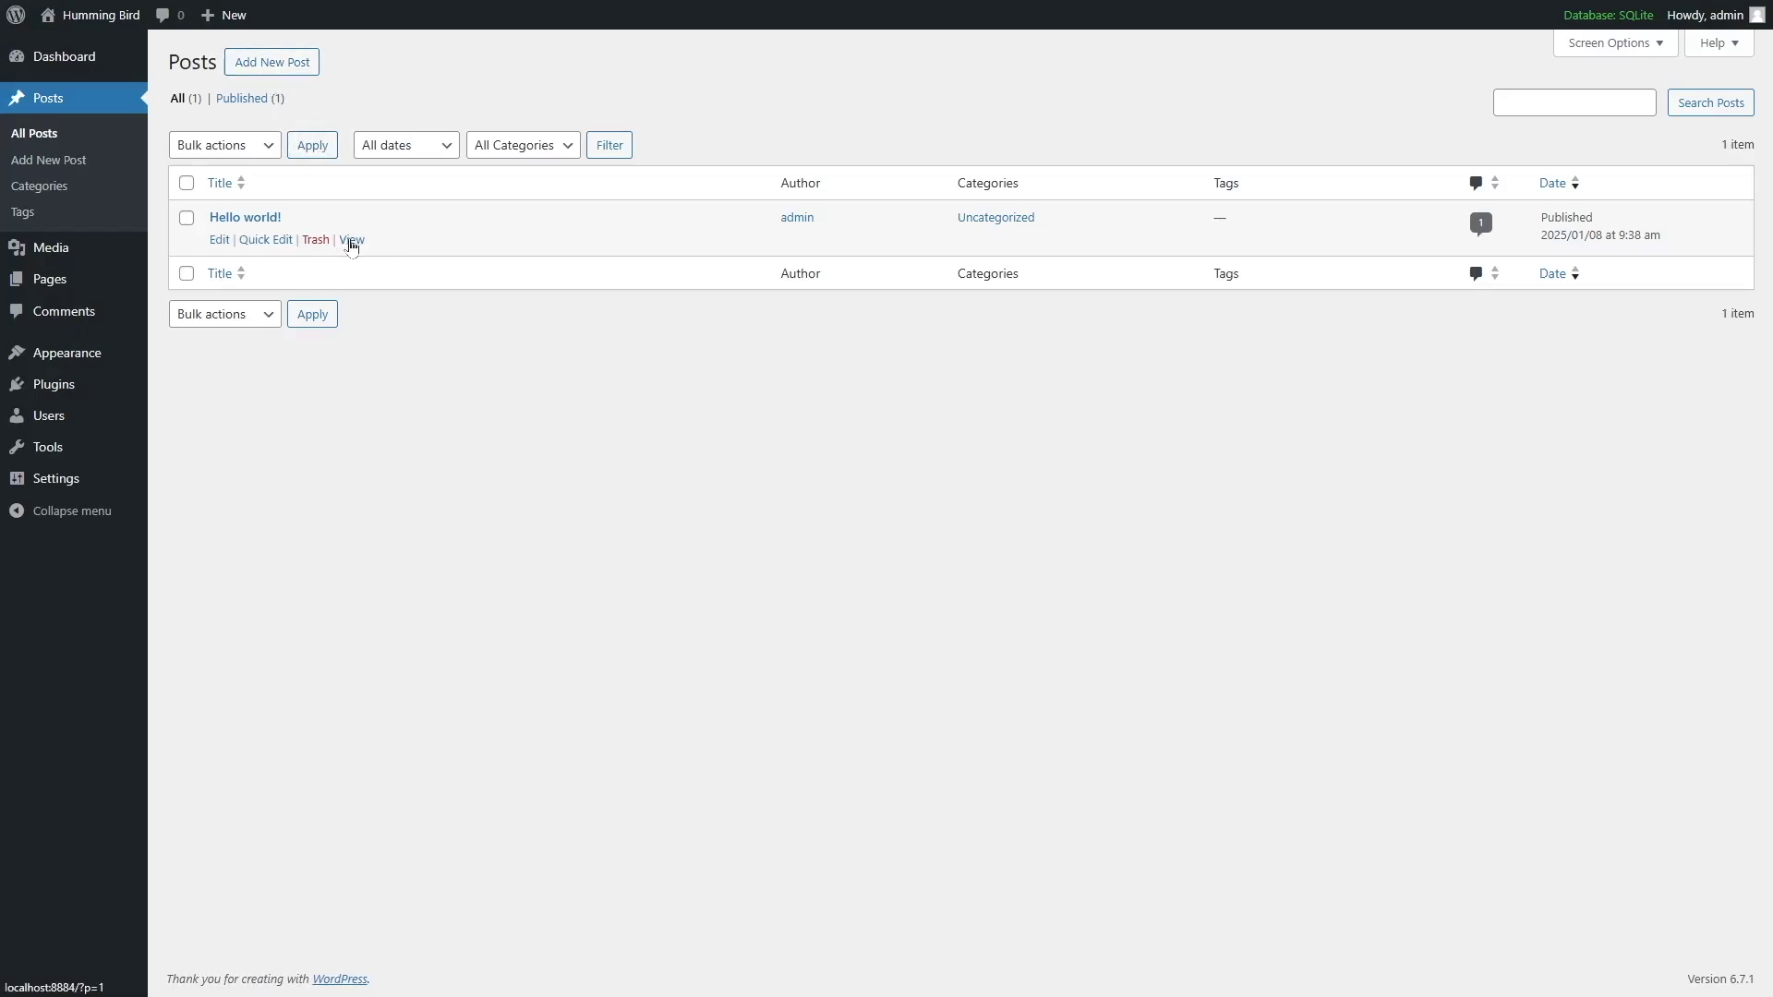
# Visit the public Humming Bird site and open the "Hello world!" blog post.
pyautogui.moveTo(119, 22)
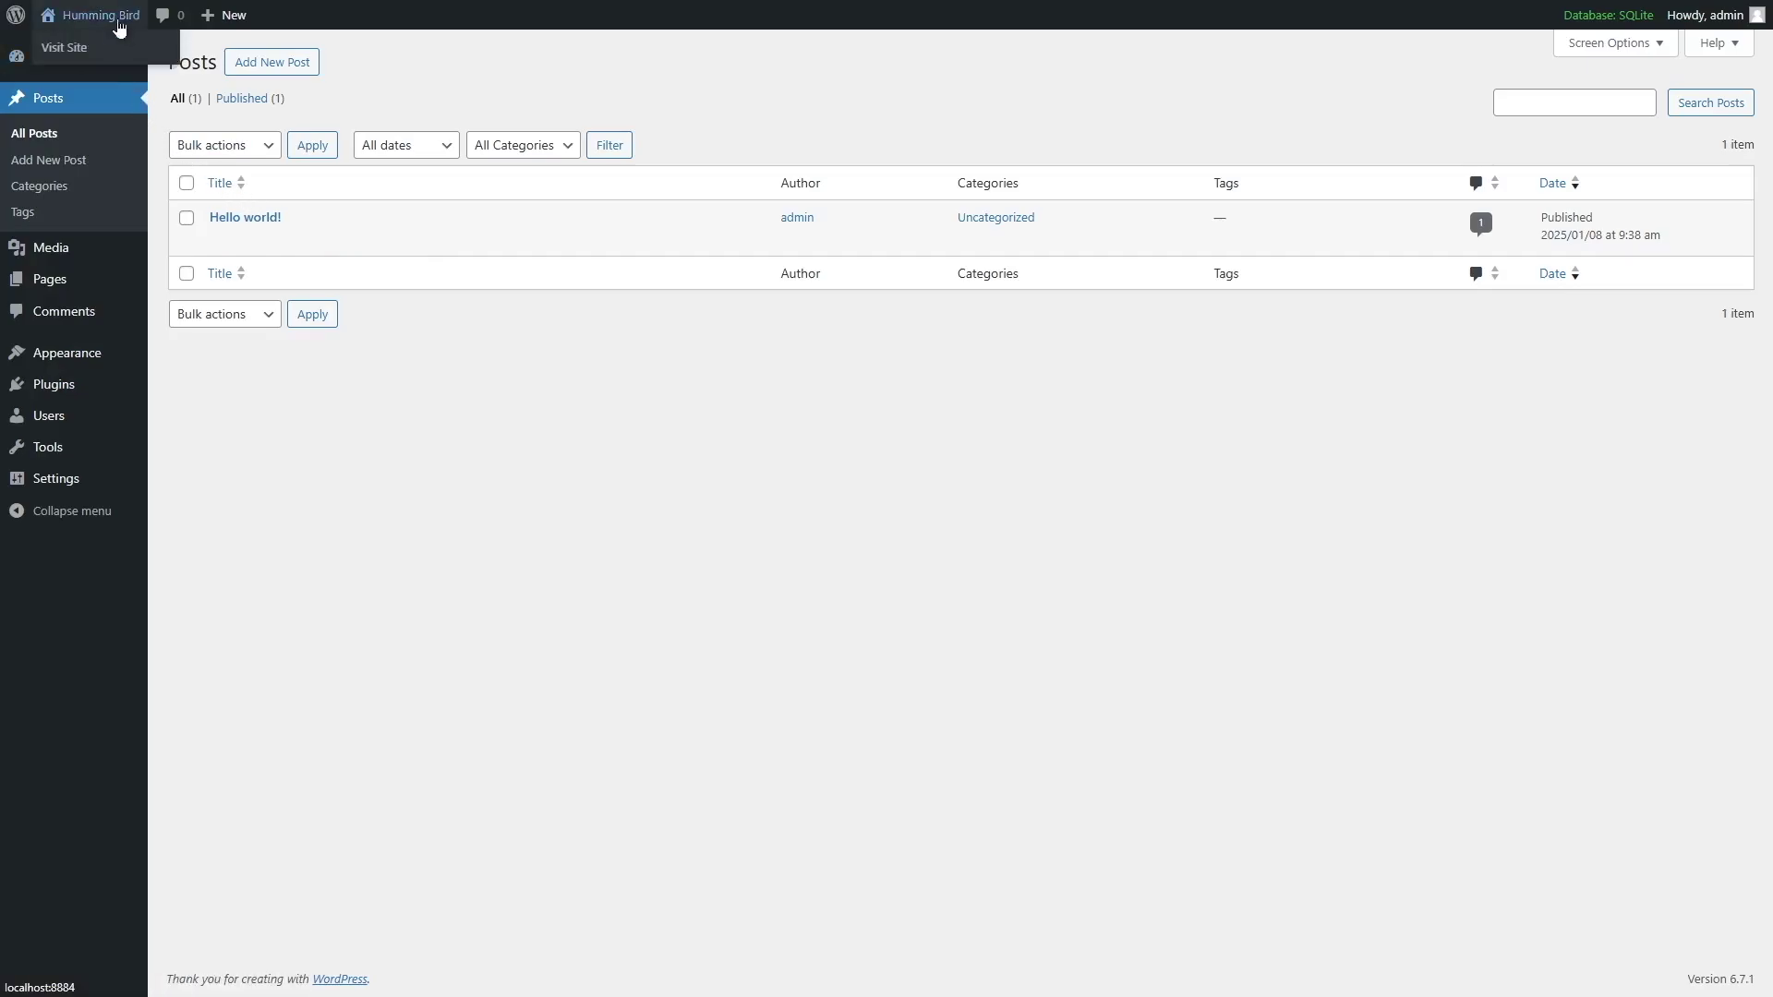
pyautogui.click(74, 51)
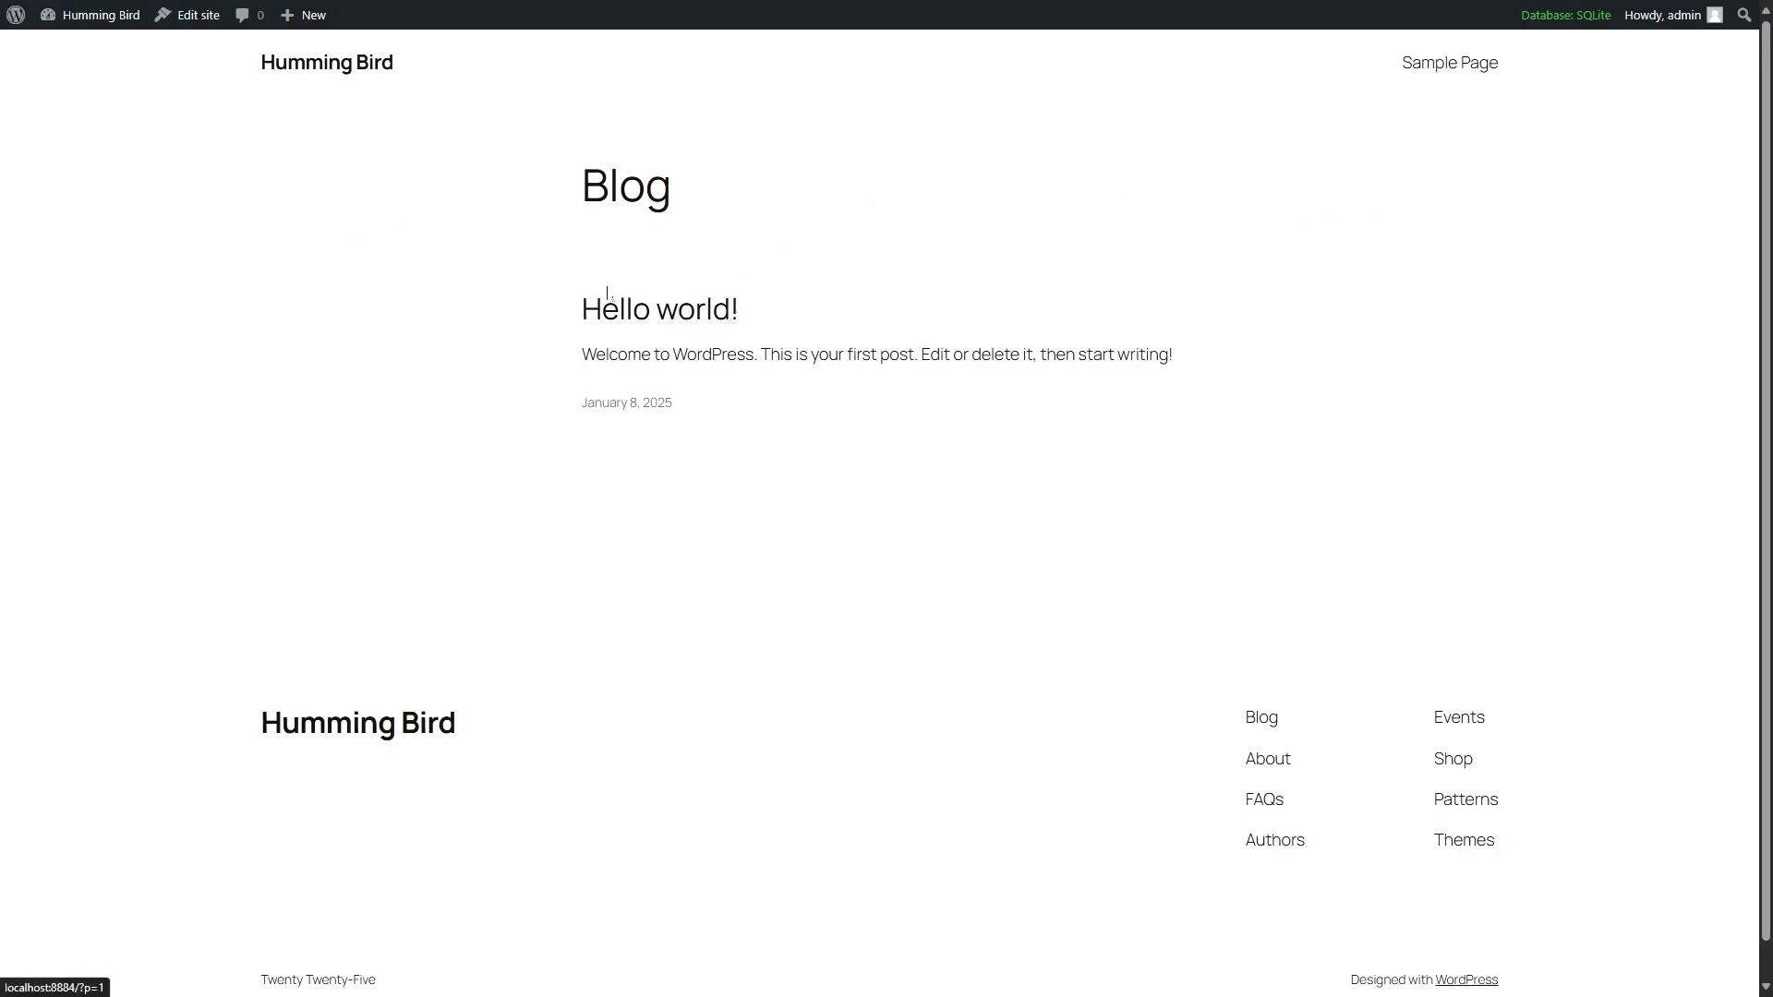
pyautogui.click(665, 317)
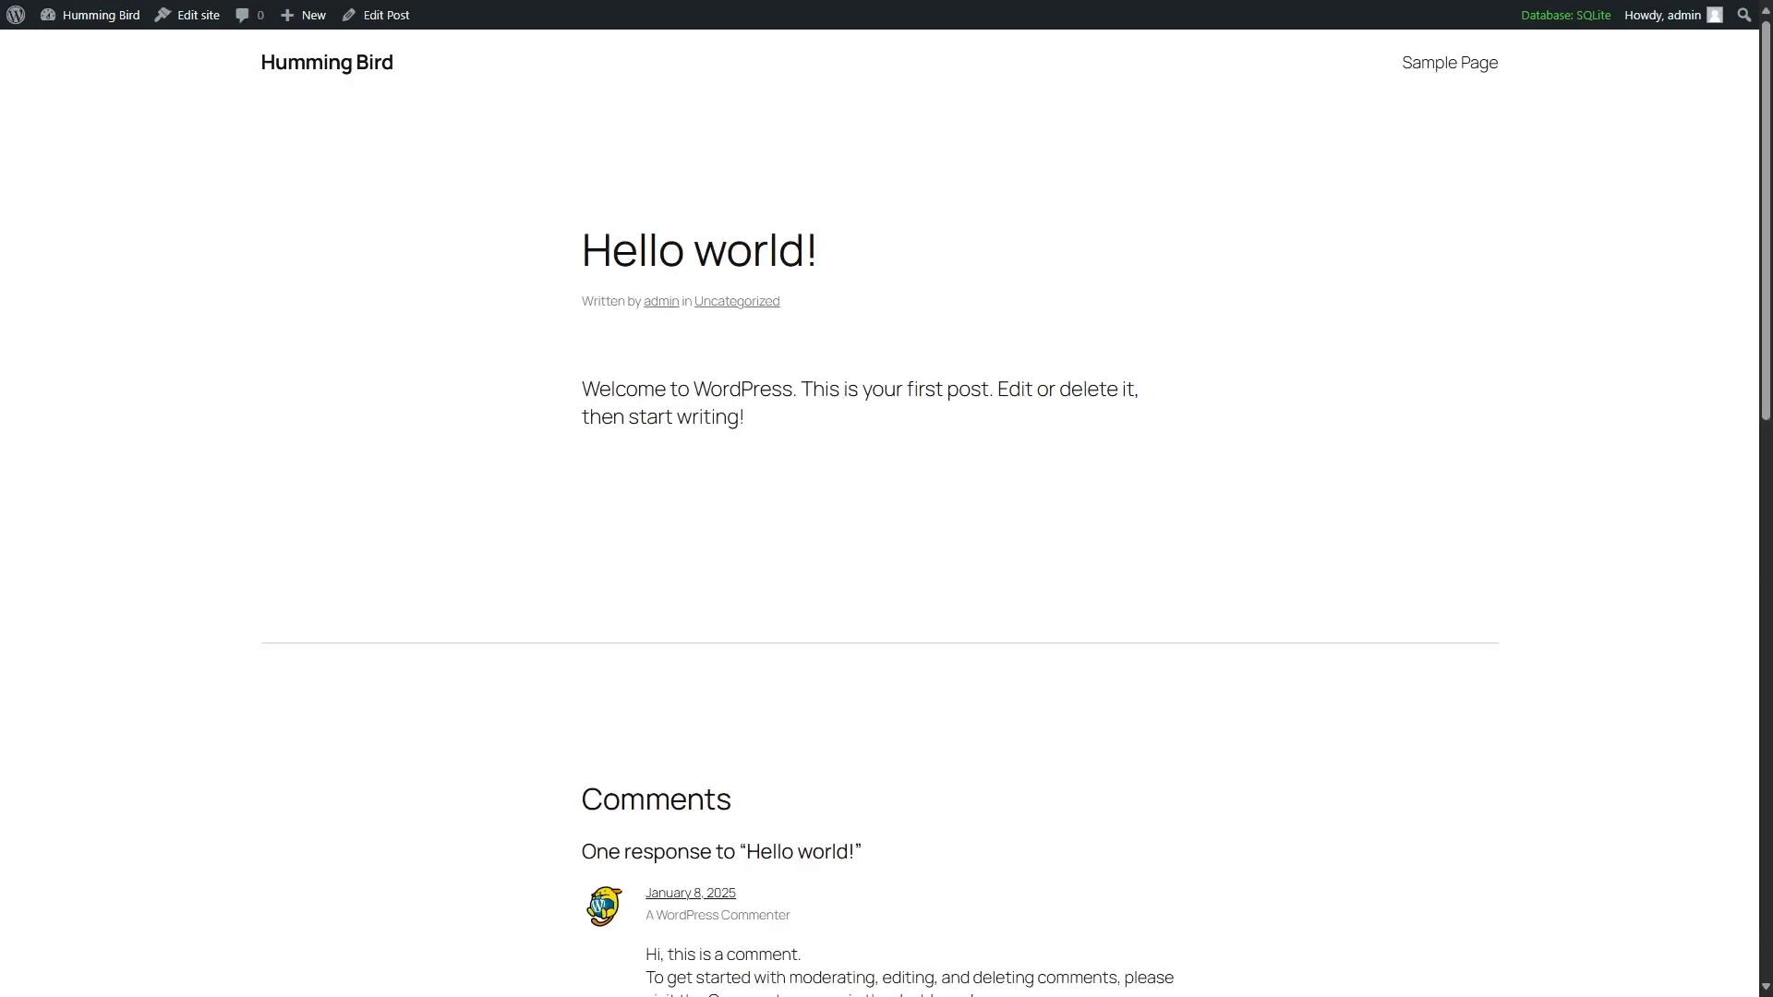
# Look over the comment section of the "Hello world!" post and return to the admin dashboard.
pyautogui.scroll(-3, 775, 450)
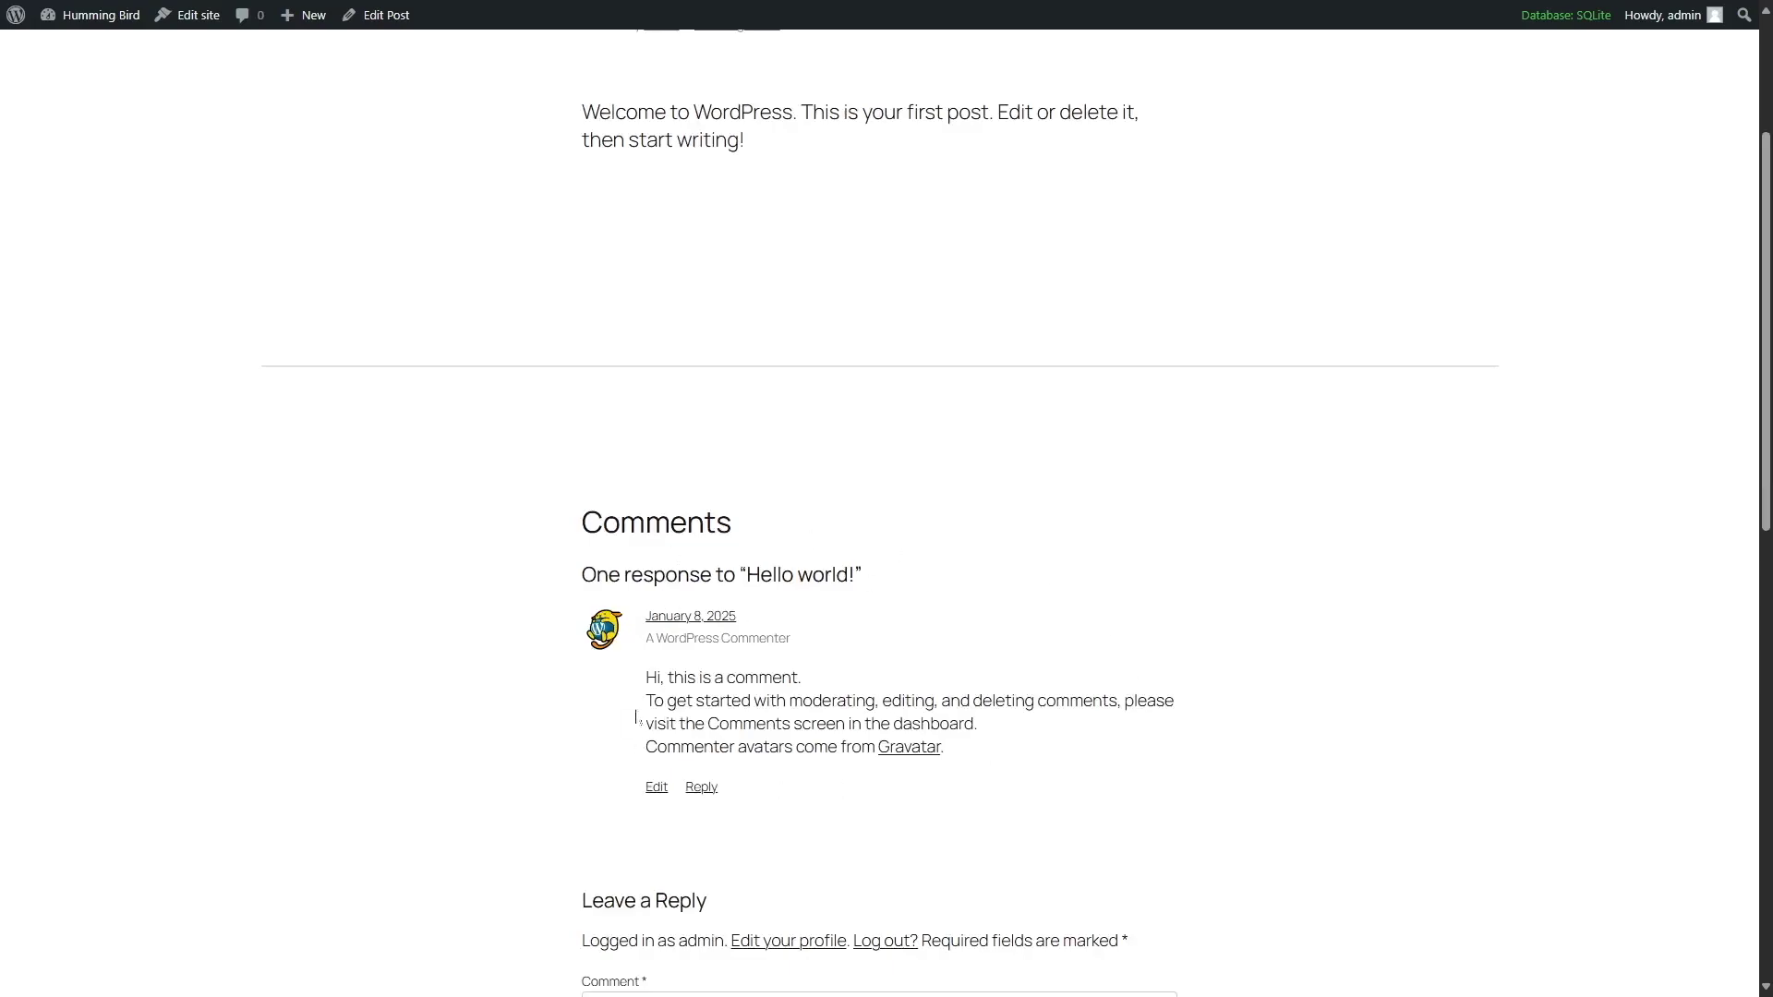
pyautogui.scroll(-1, 636, 717)
pyautogui.scroll(4, 653, 682)
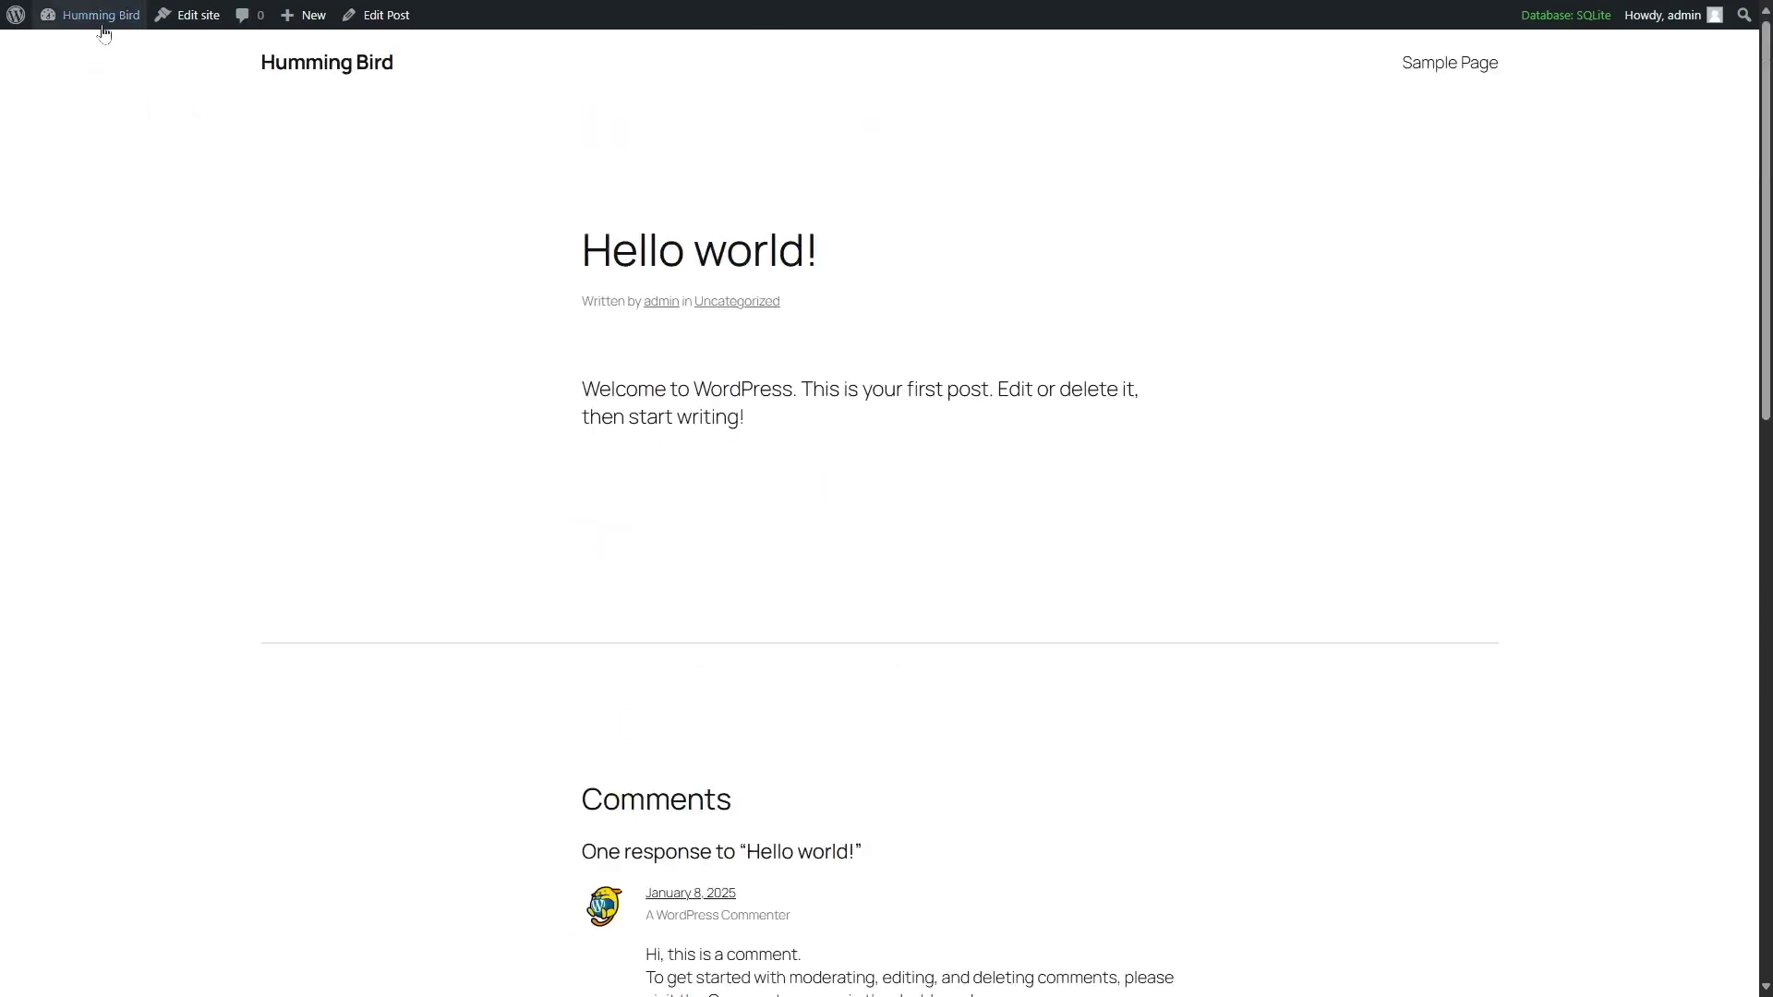
pyautogui.moveTo(101, 33)
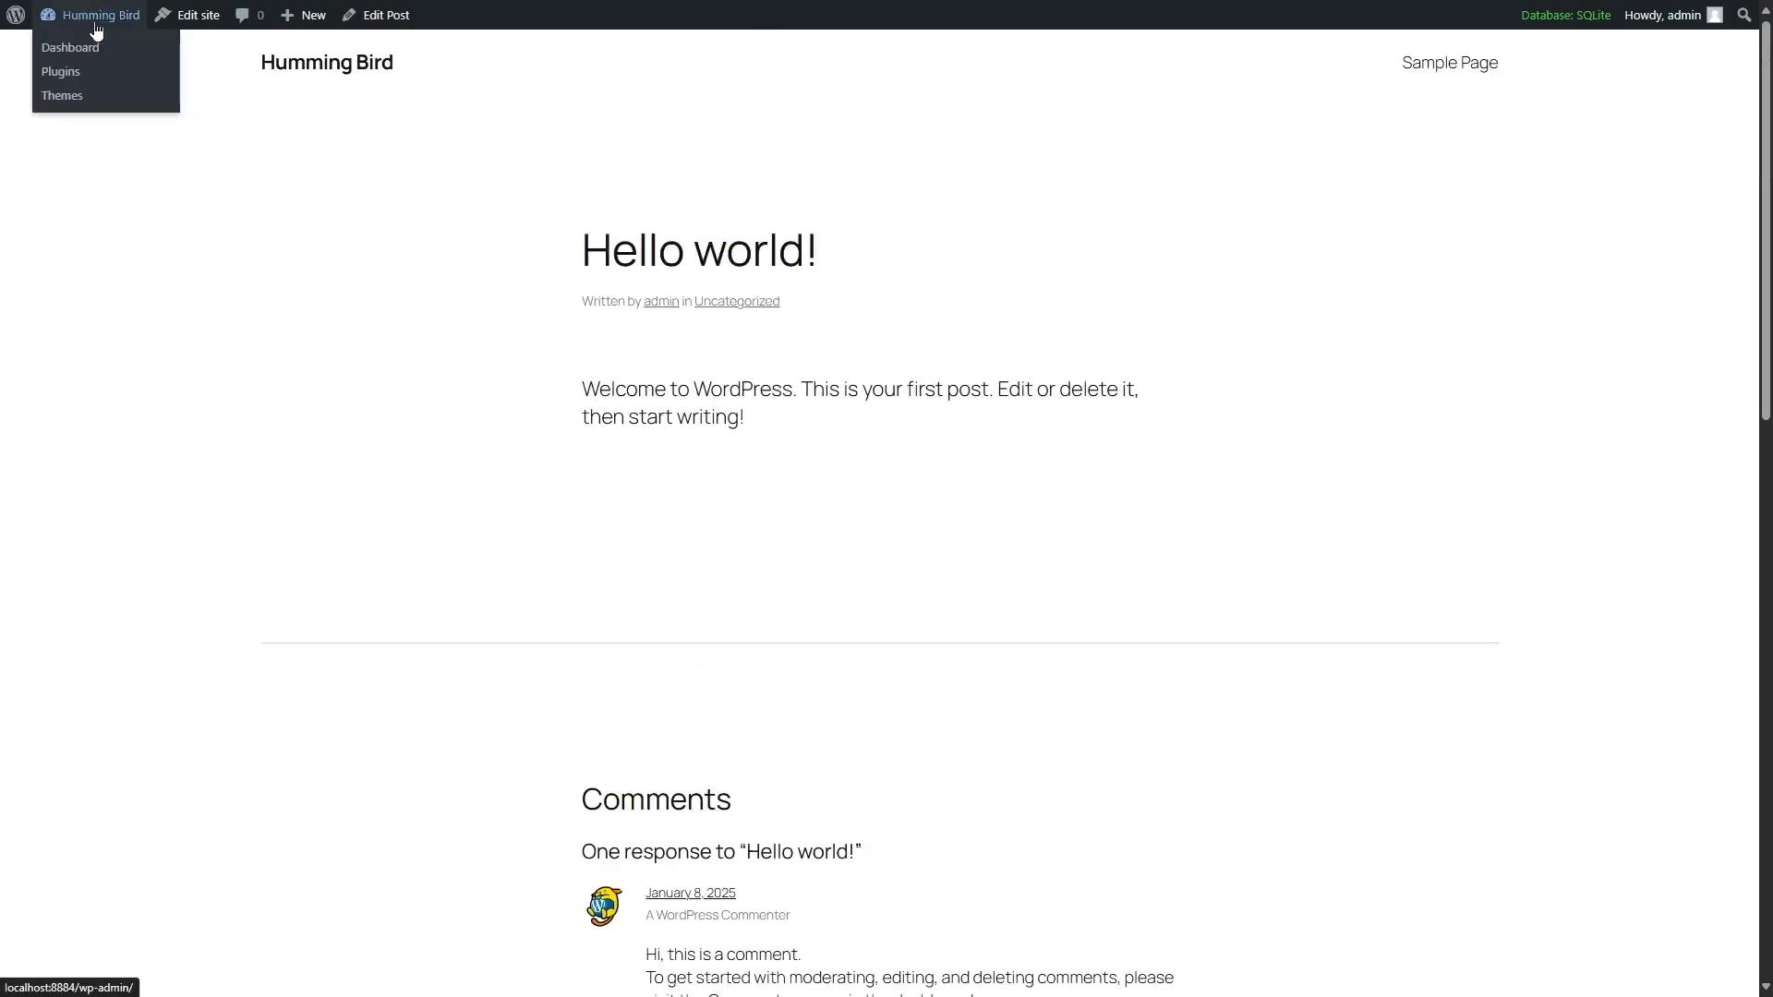
pyautogui.click(96, 57)
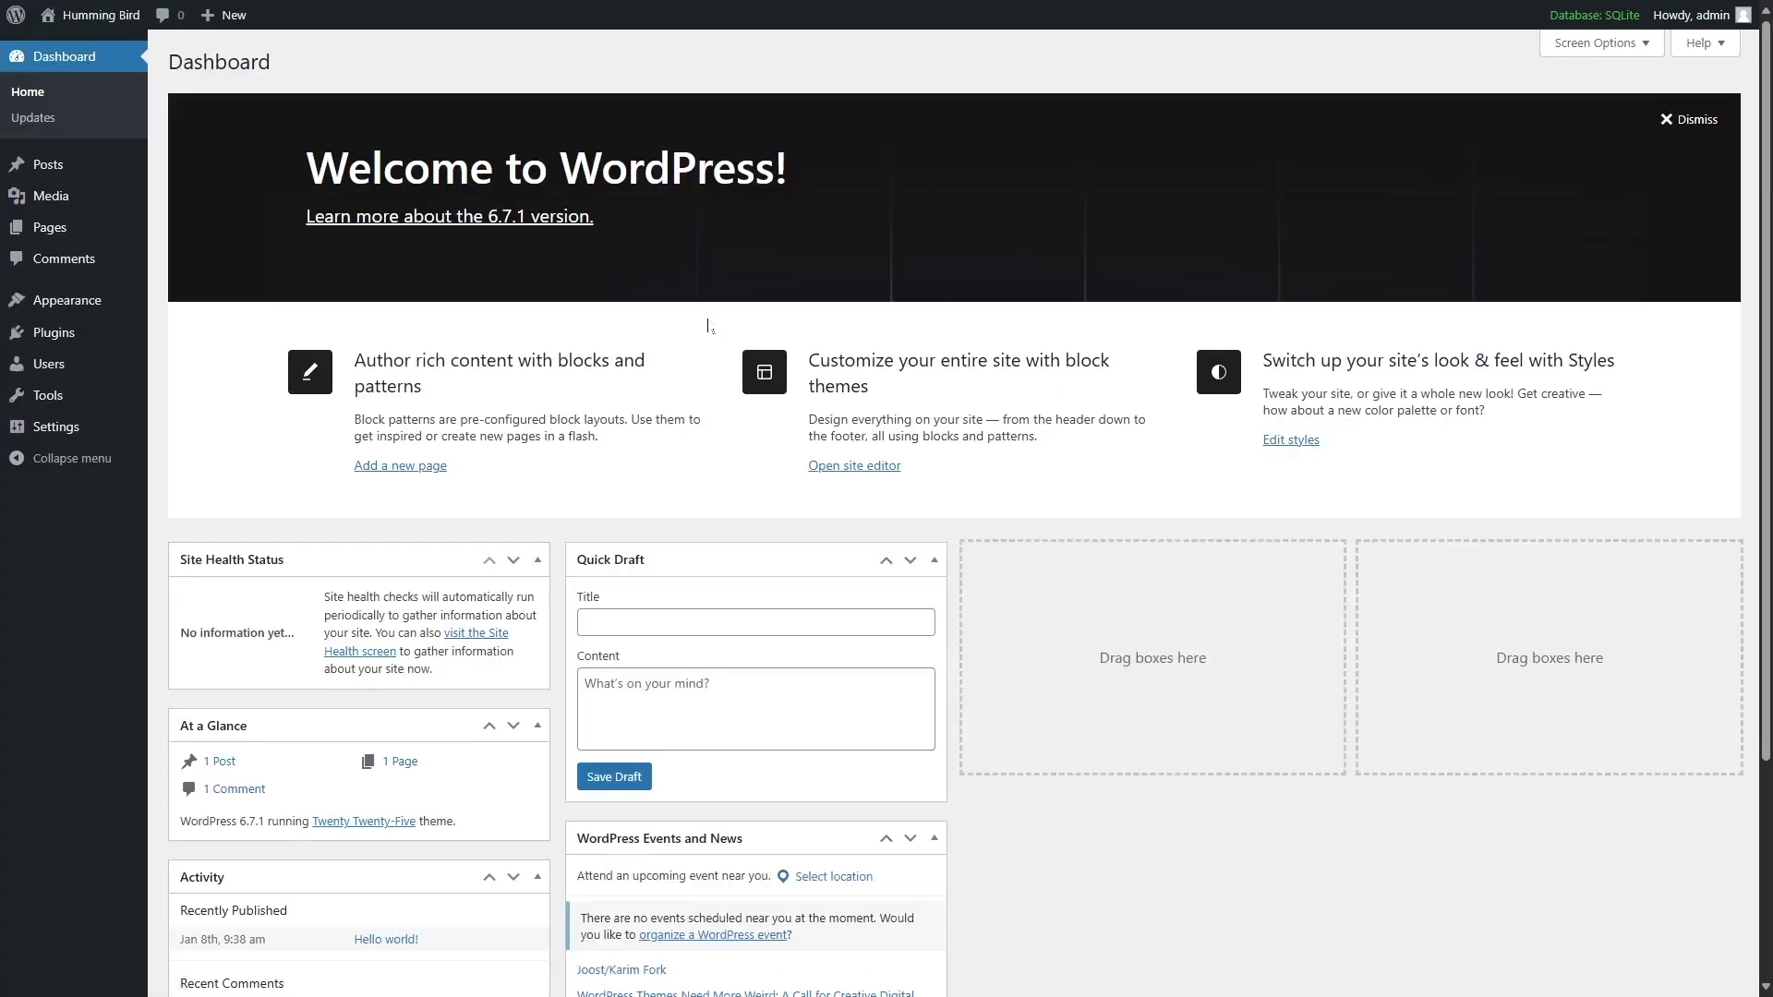
# Open the post categories, check the Parent Category options without changing them, and open the post tags.
pyautogui.moveTo(109, 164)
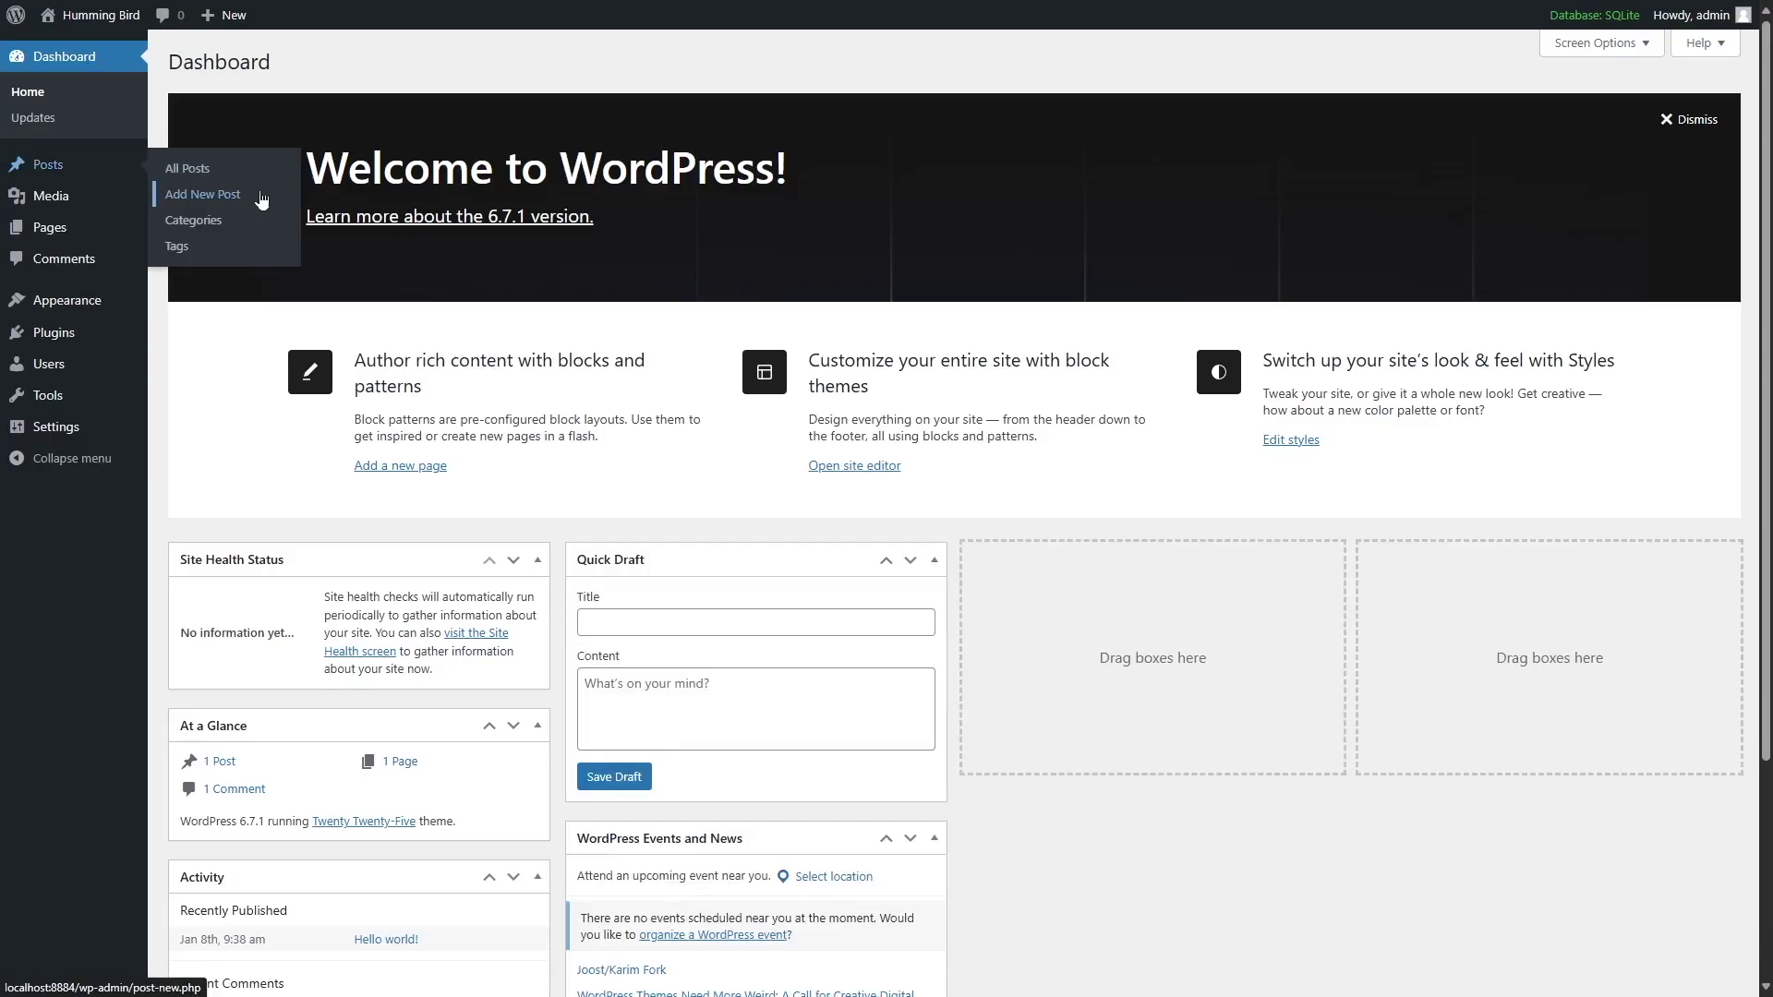
pyautogui.click(253, 222)
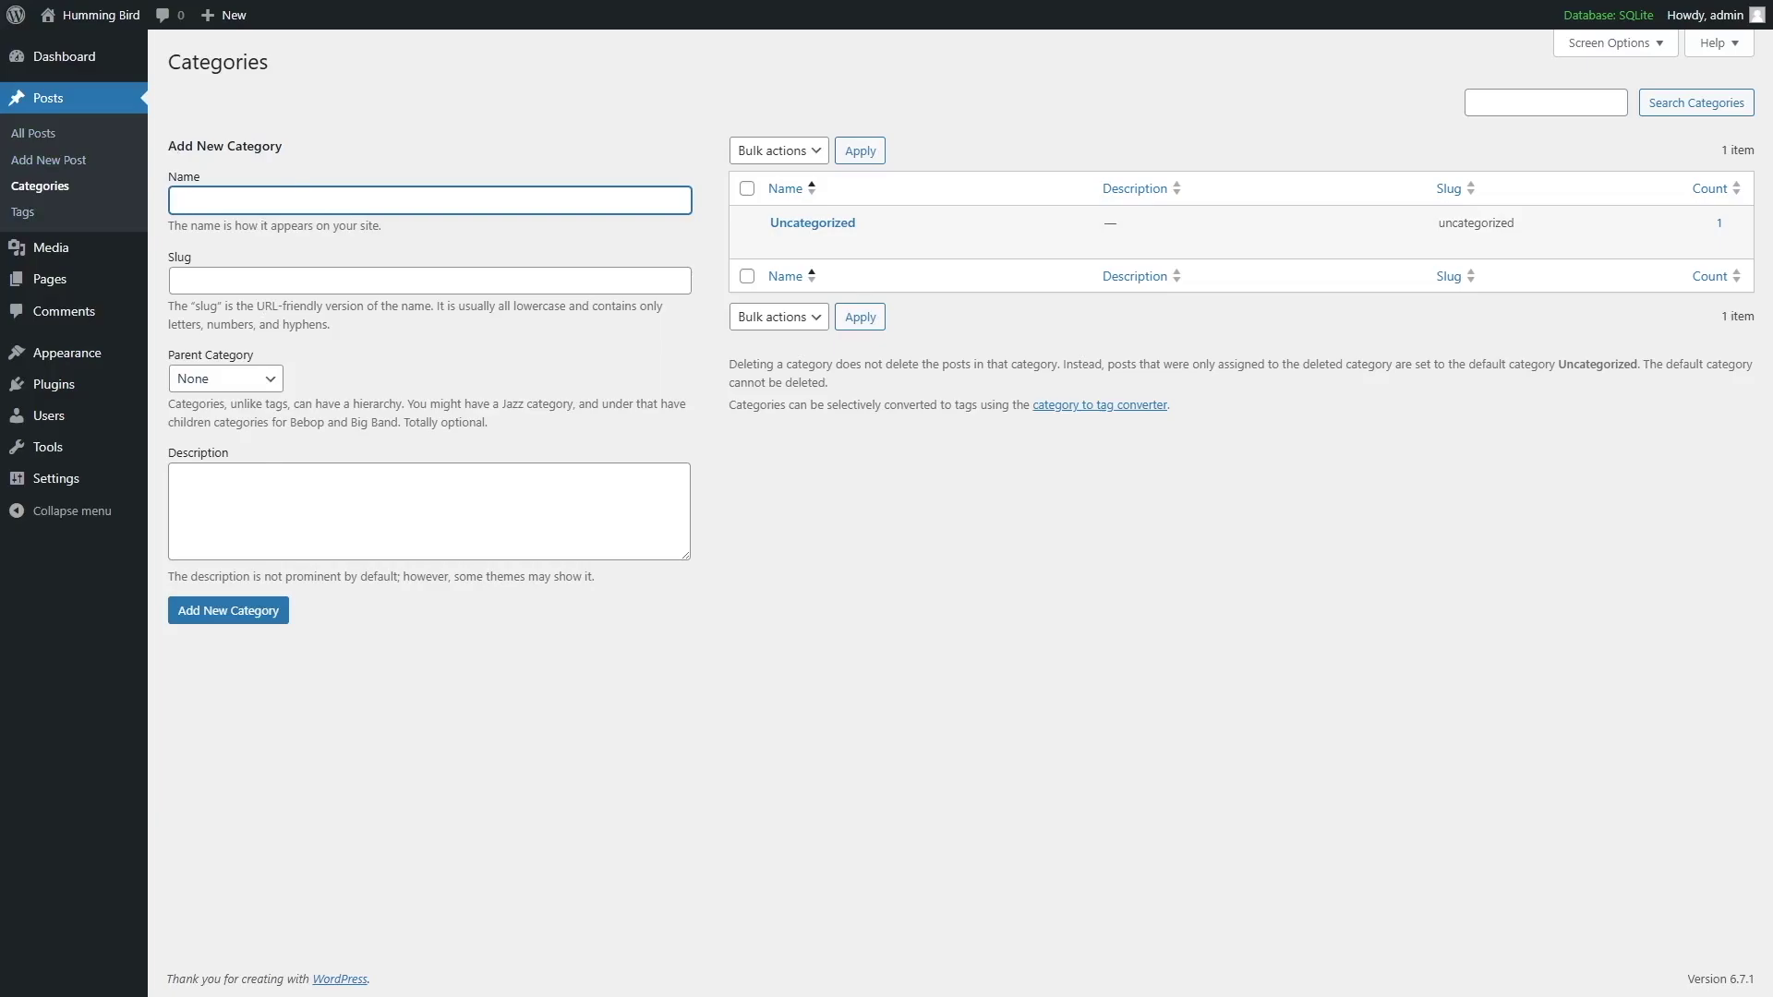
pyautogui.click(252, 380)
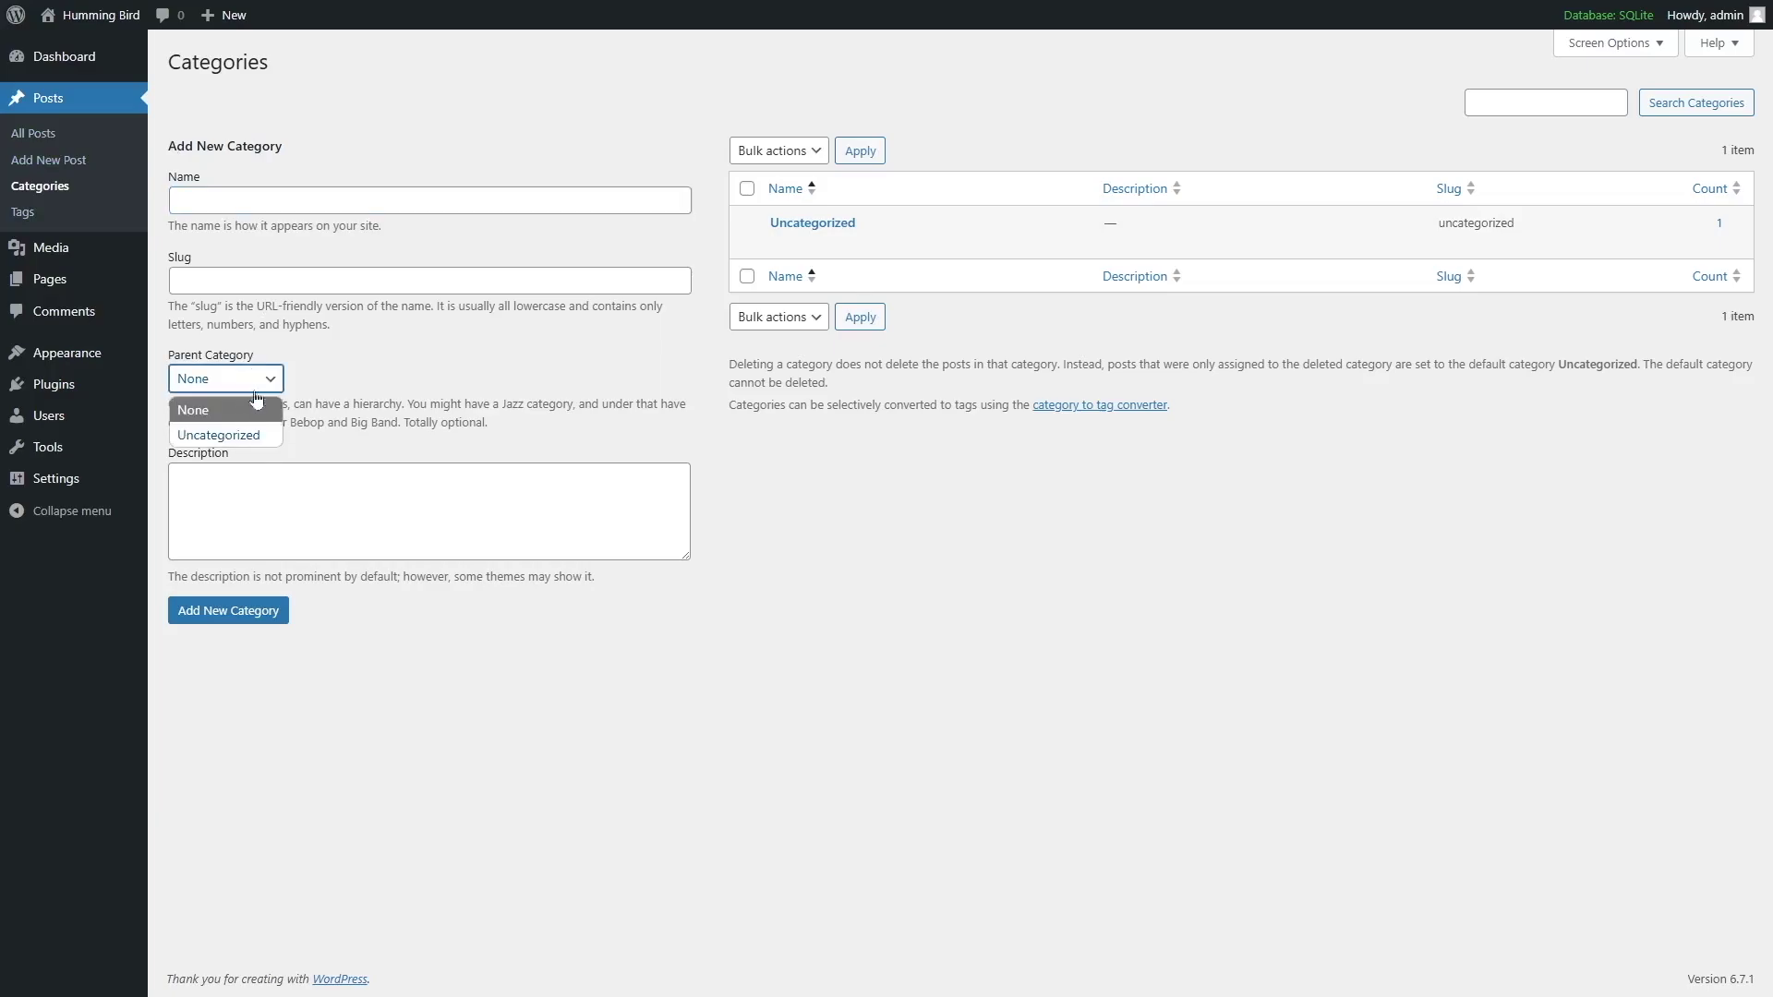
pyautogui.click(389, 392)
pyautogui.click(36, 221)
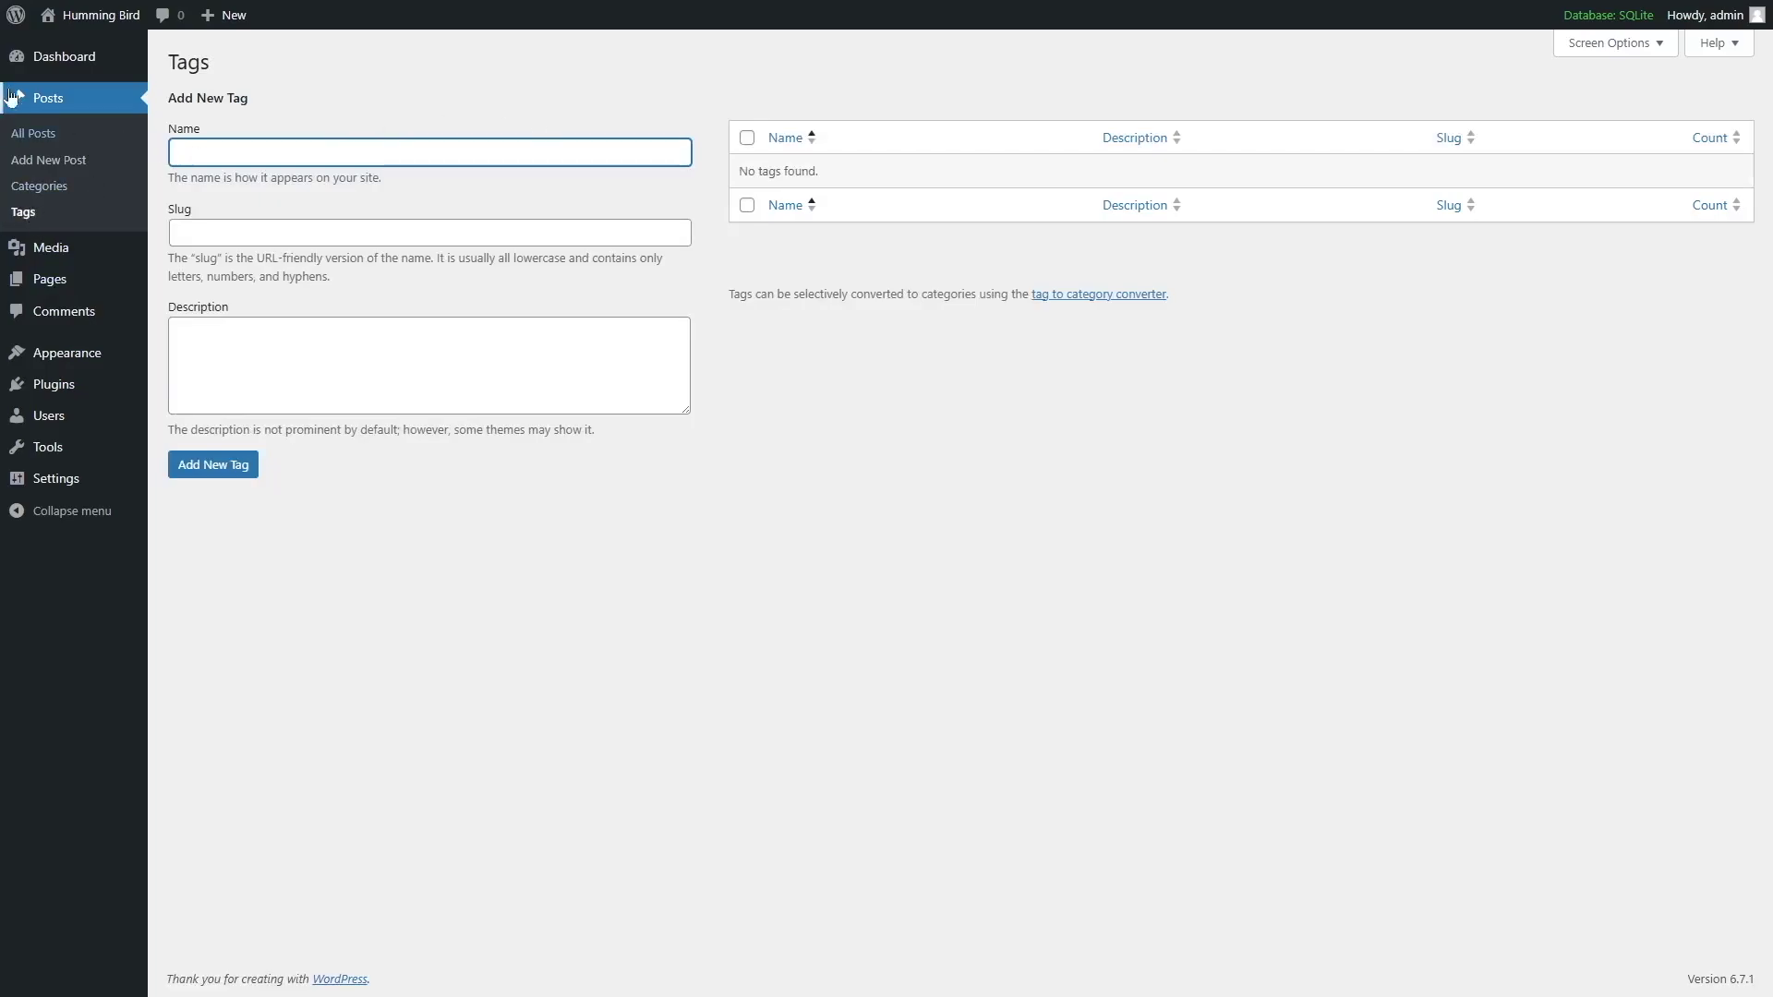
# Open the media library, show the upload area for a new media file, and close it again.
pyautogui.moveTo(101, 259)
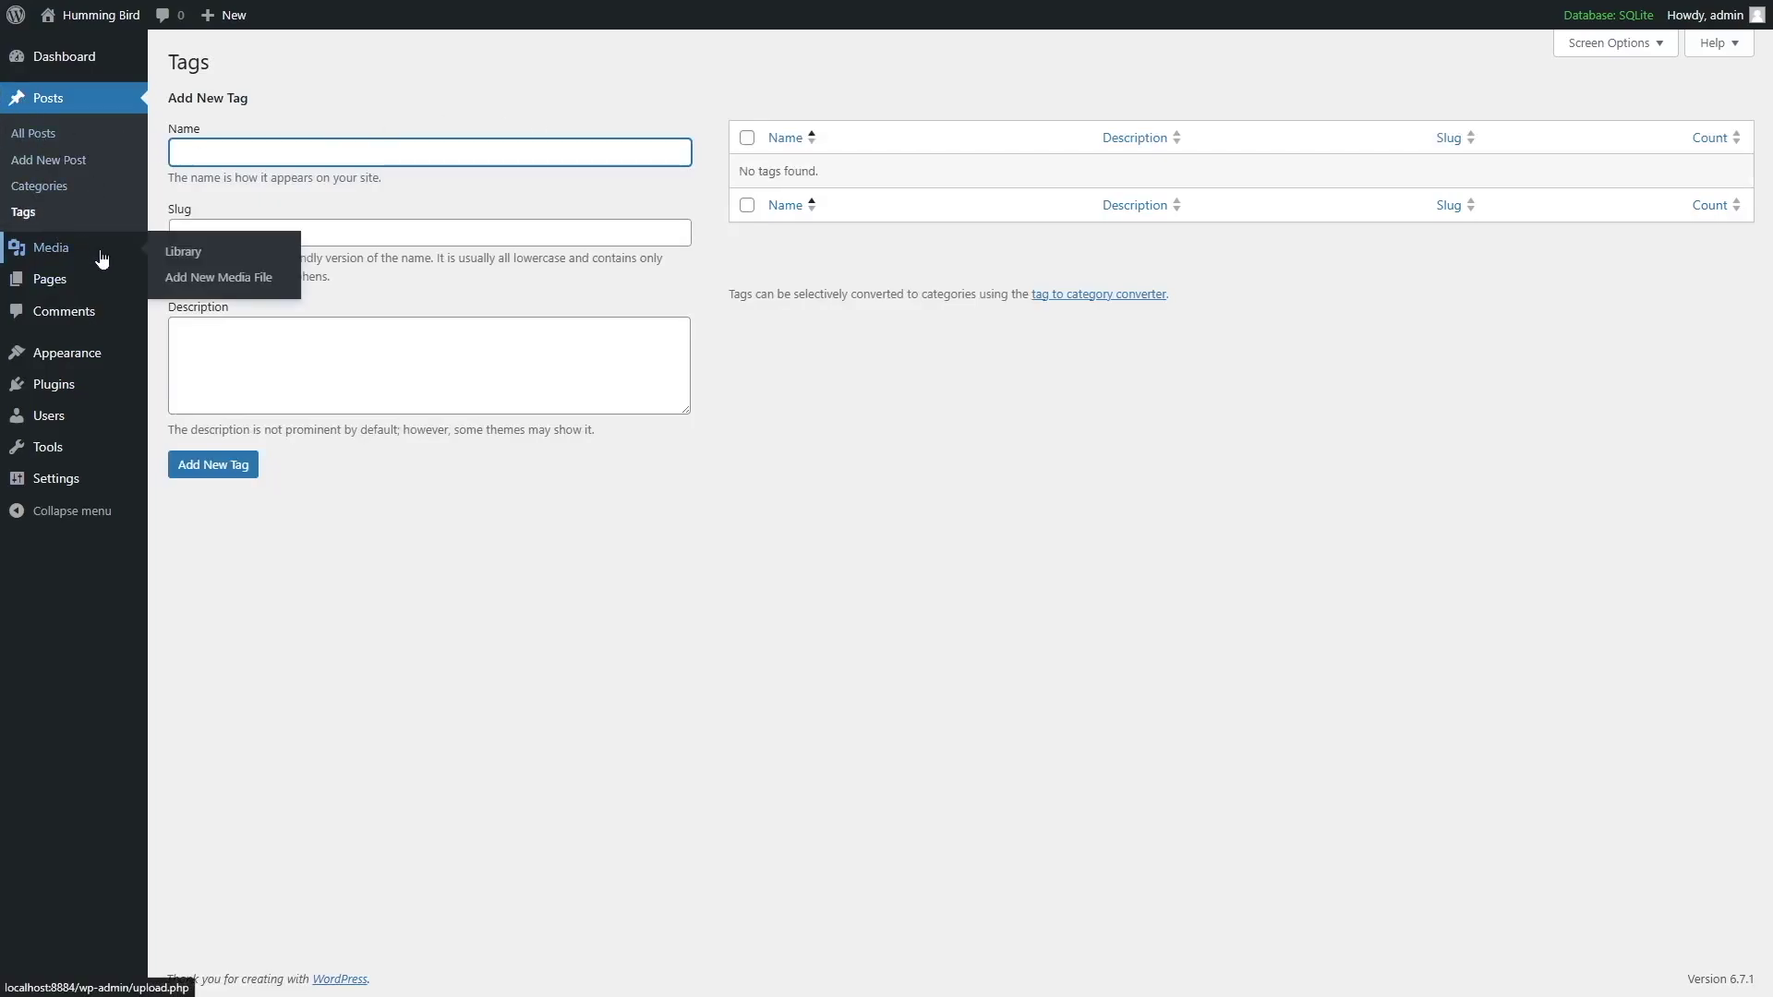
pyautogui.click(101, 250)
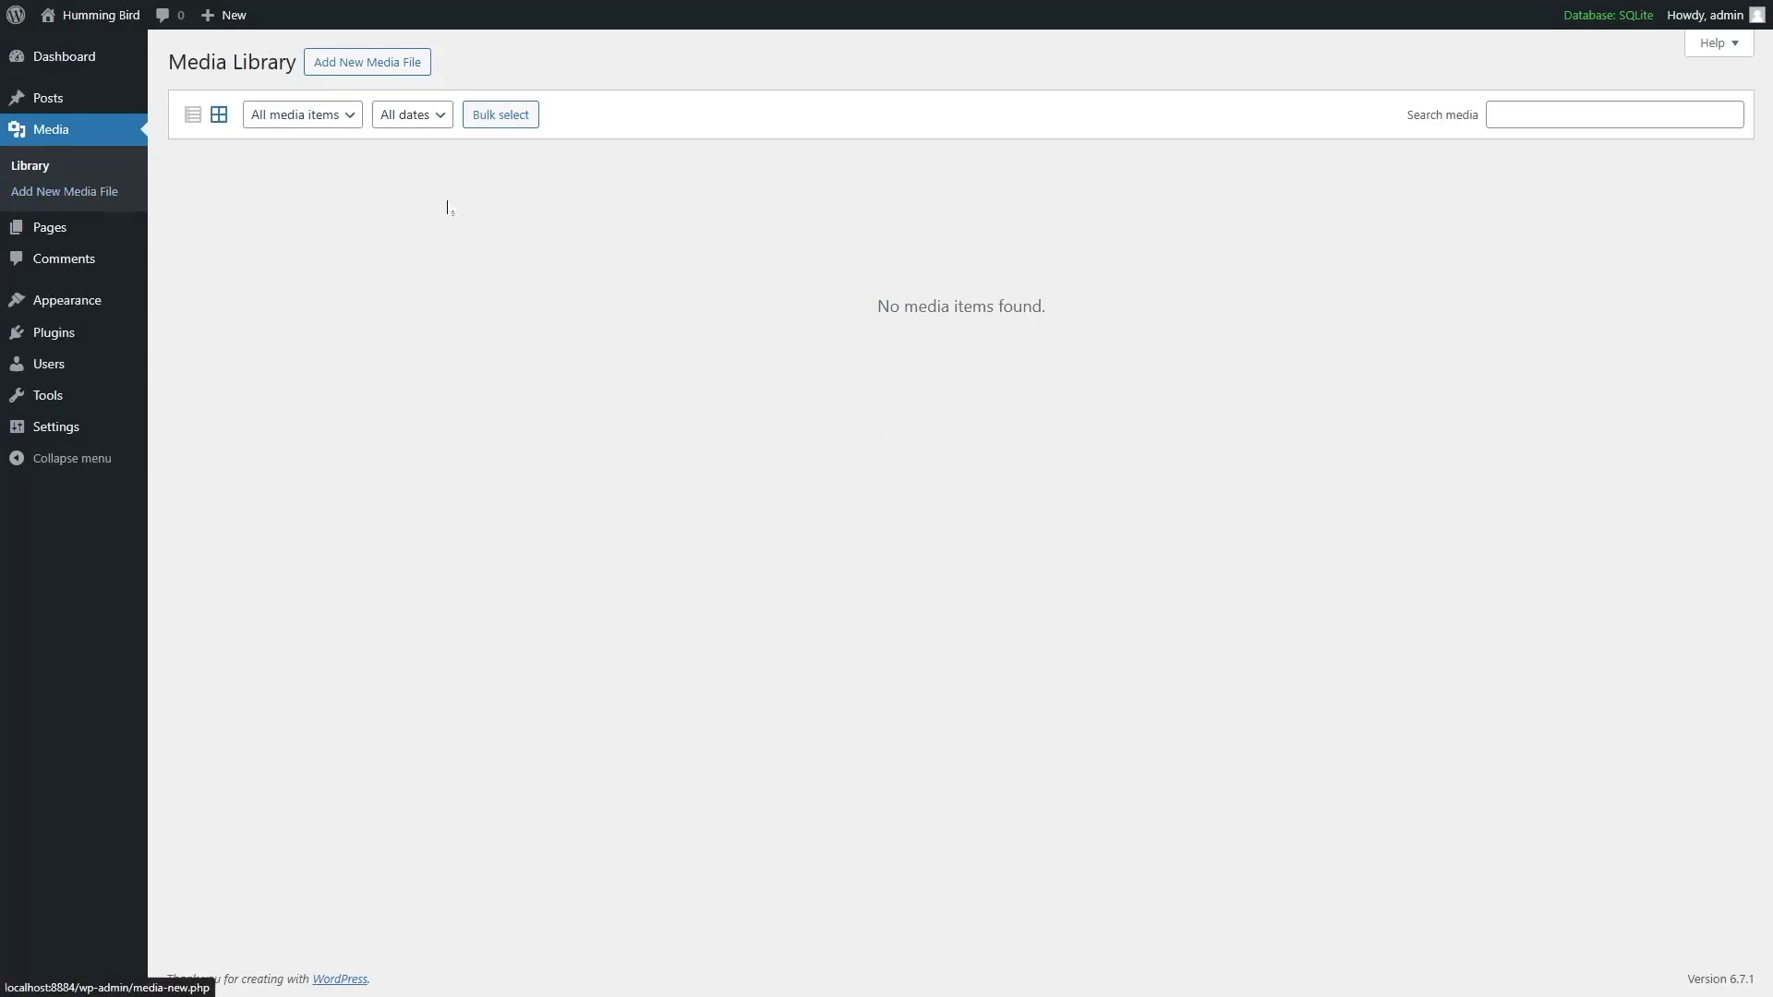
pyautogui.click(367, 61)
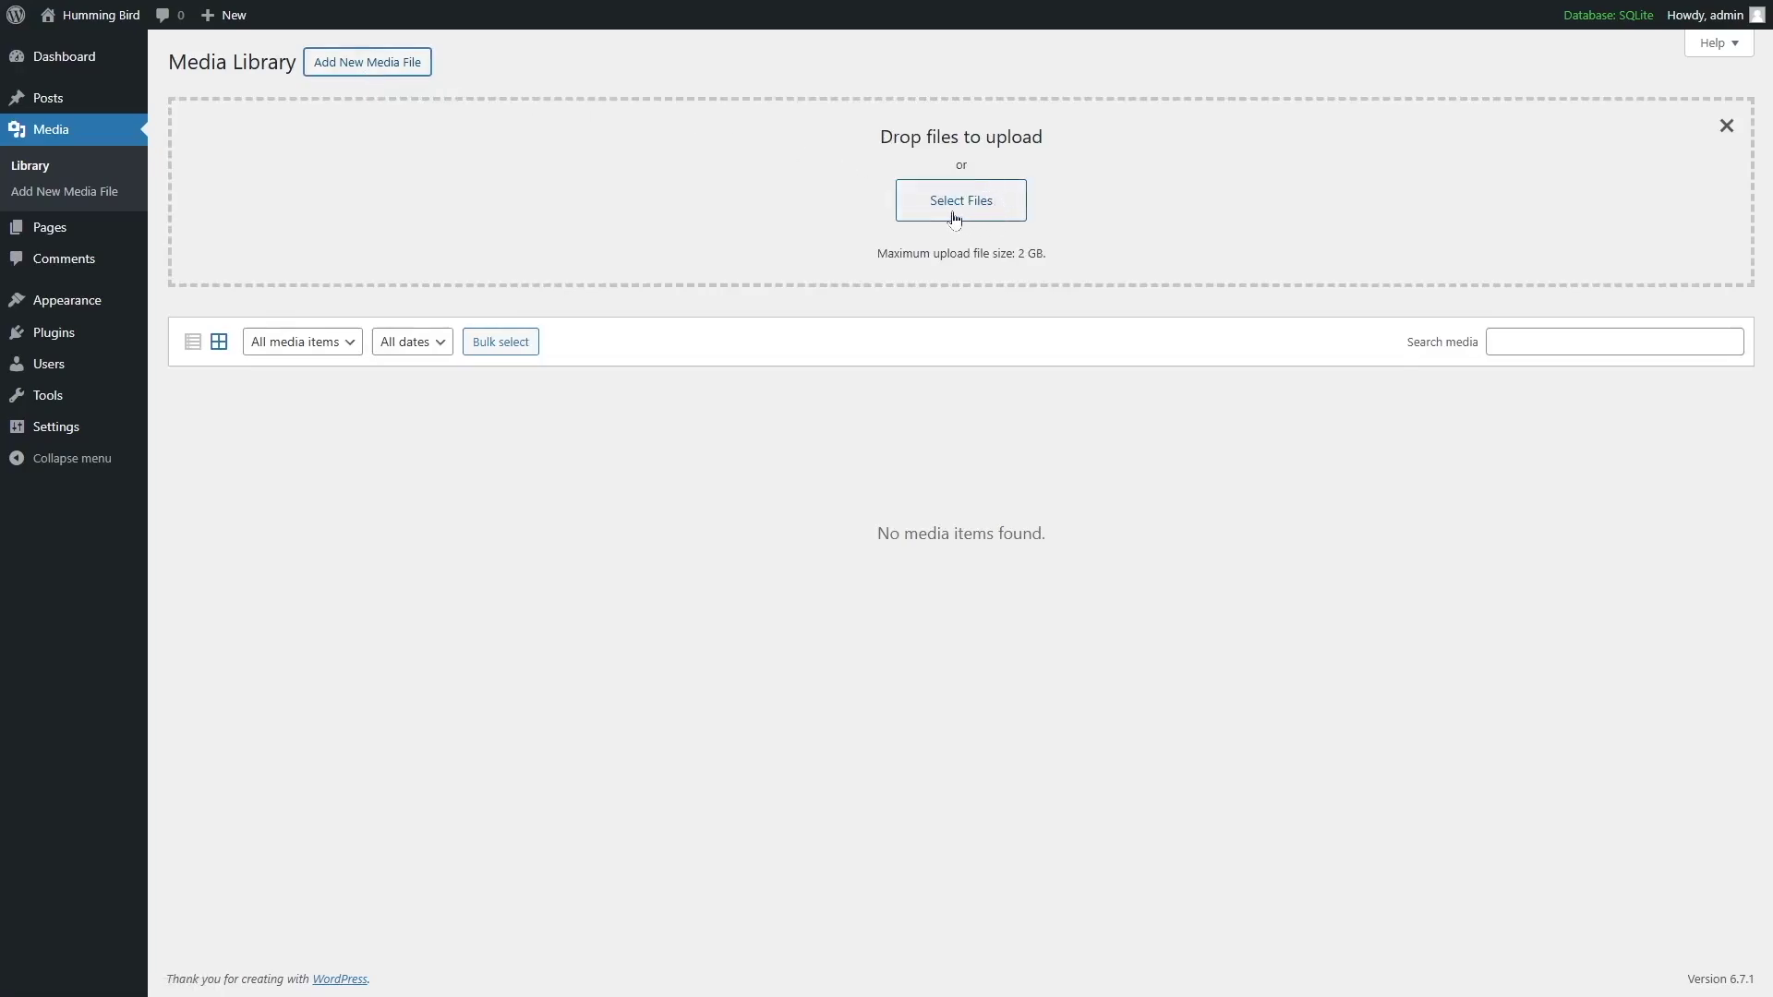
pyautogui.press('Escape')
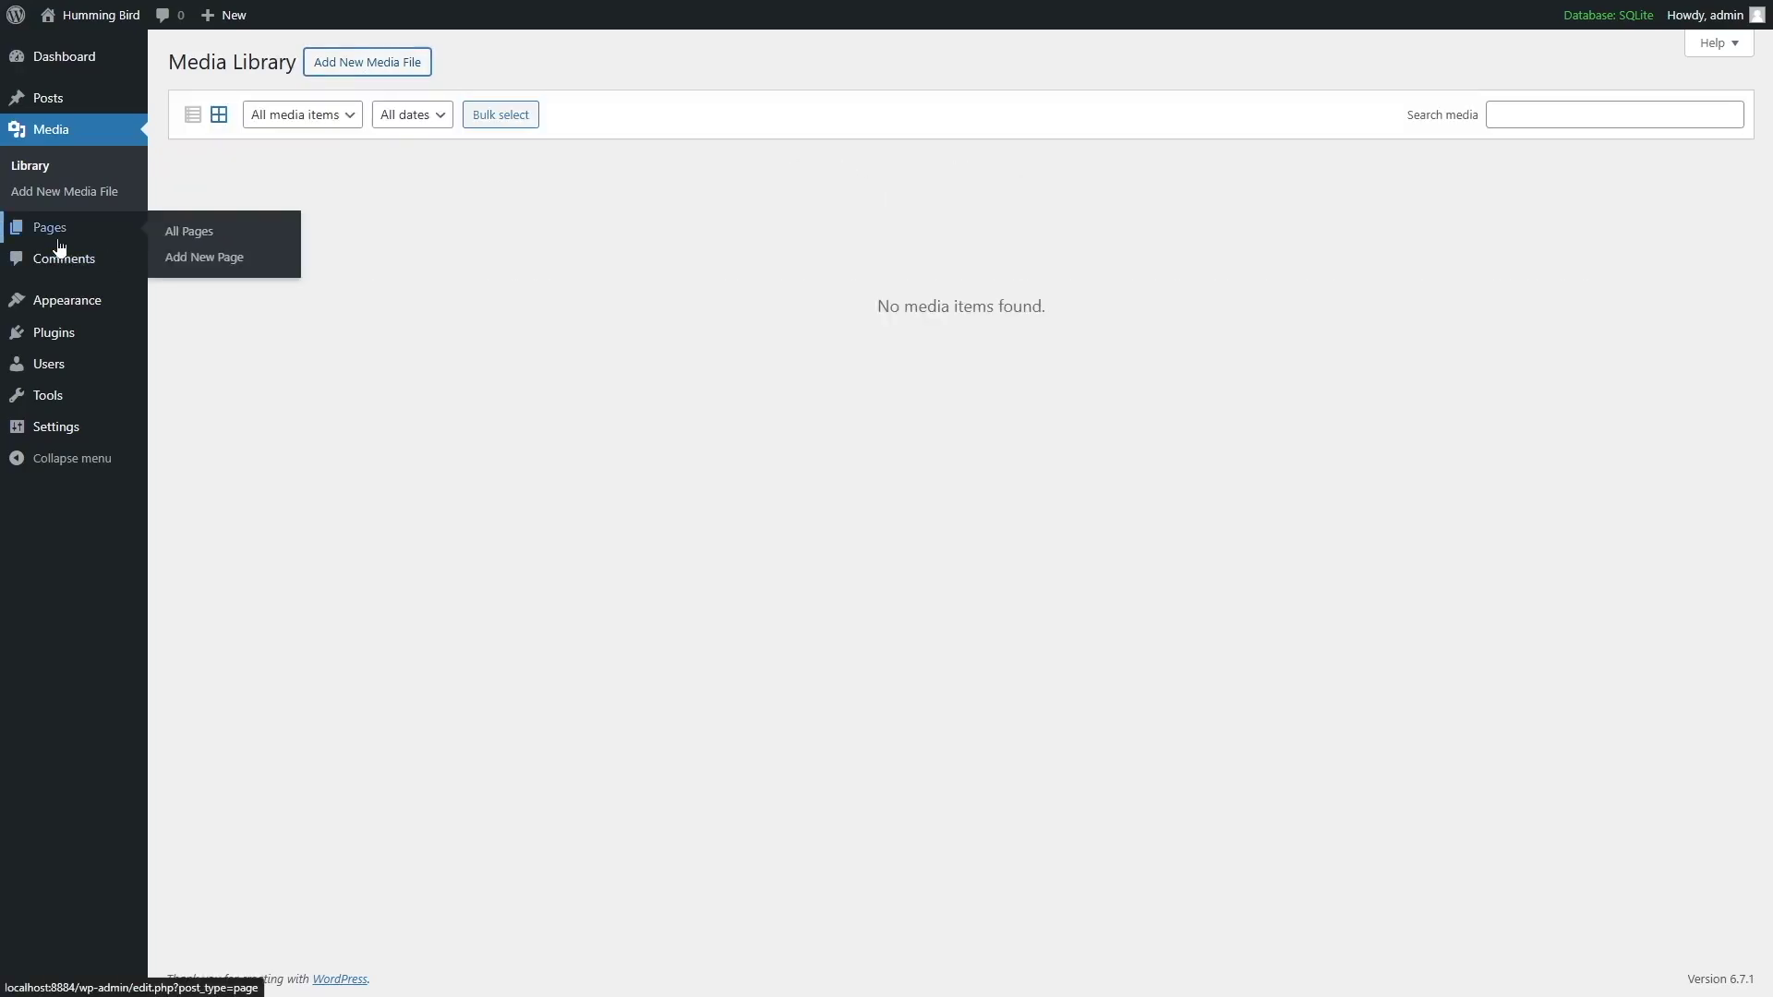
# View the list of all pages and the list of comments.
pyautogui.click(58, 242)
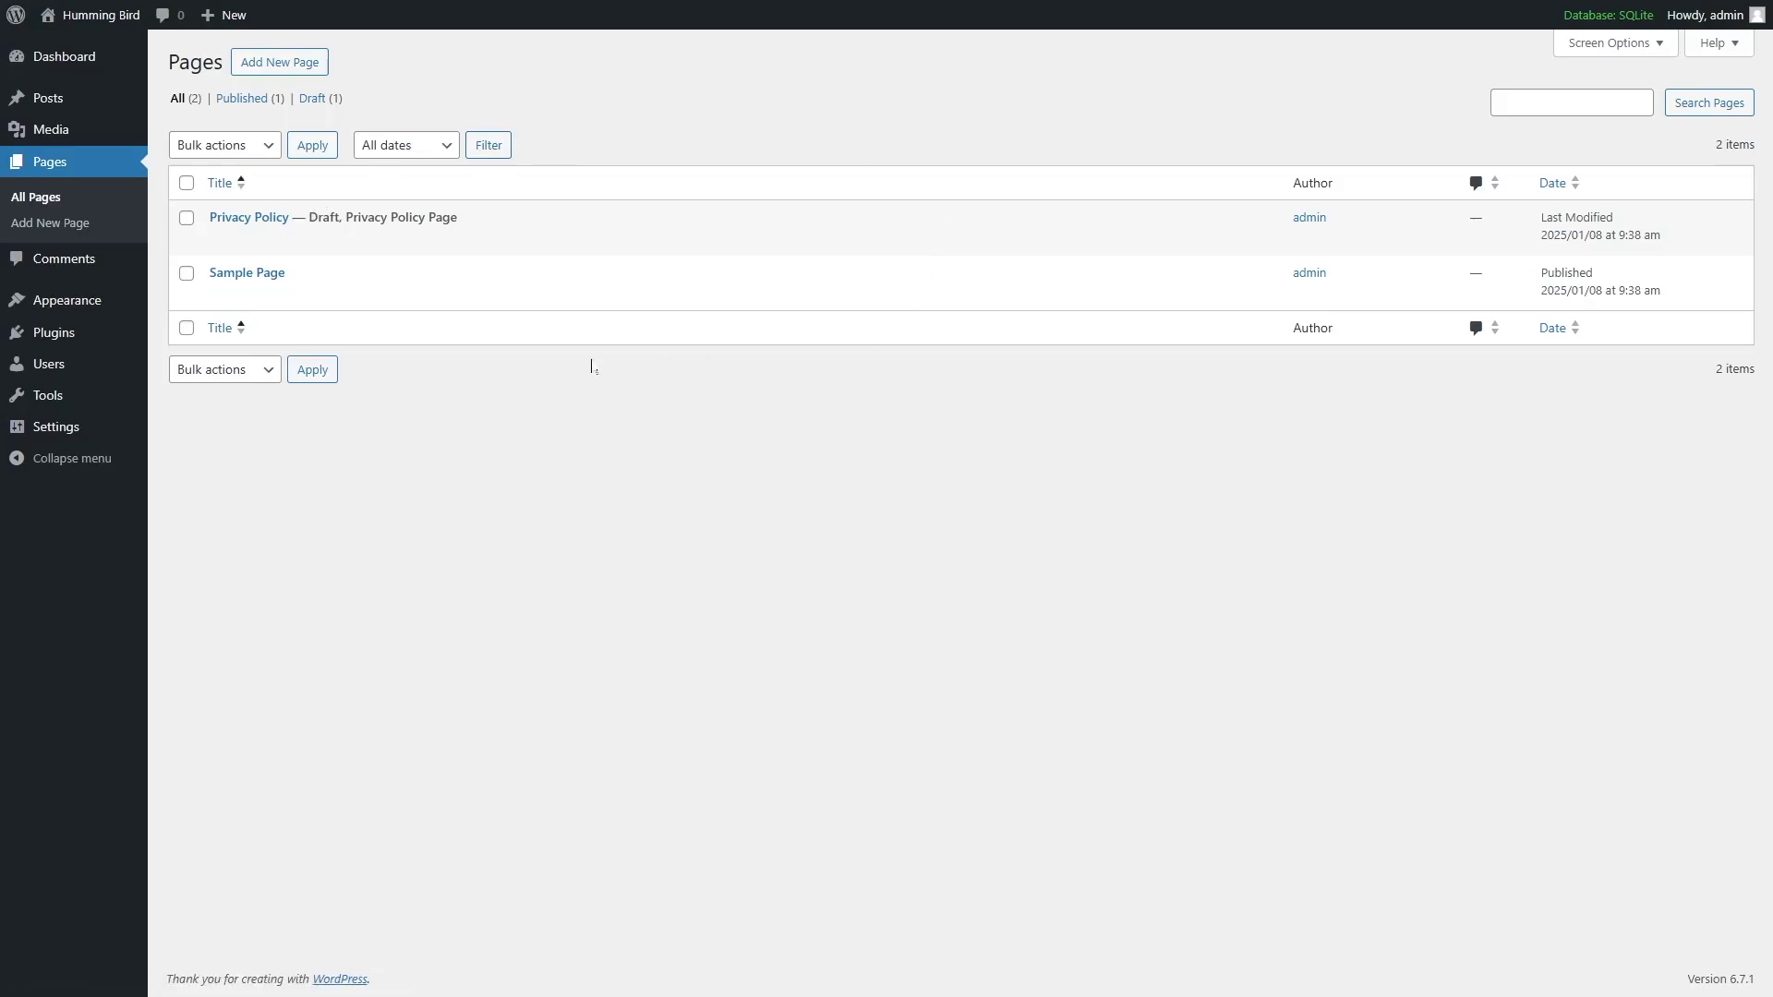
pyautogui.click(89, 262)
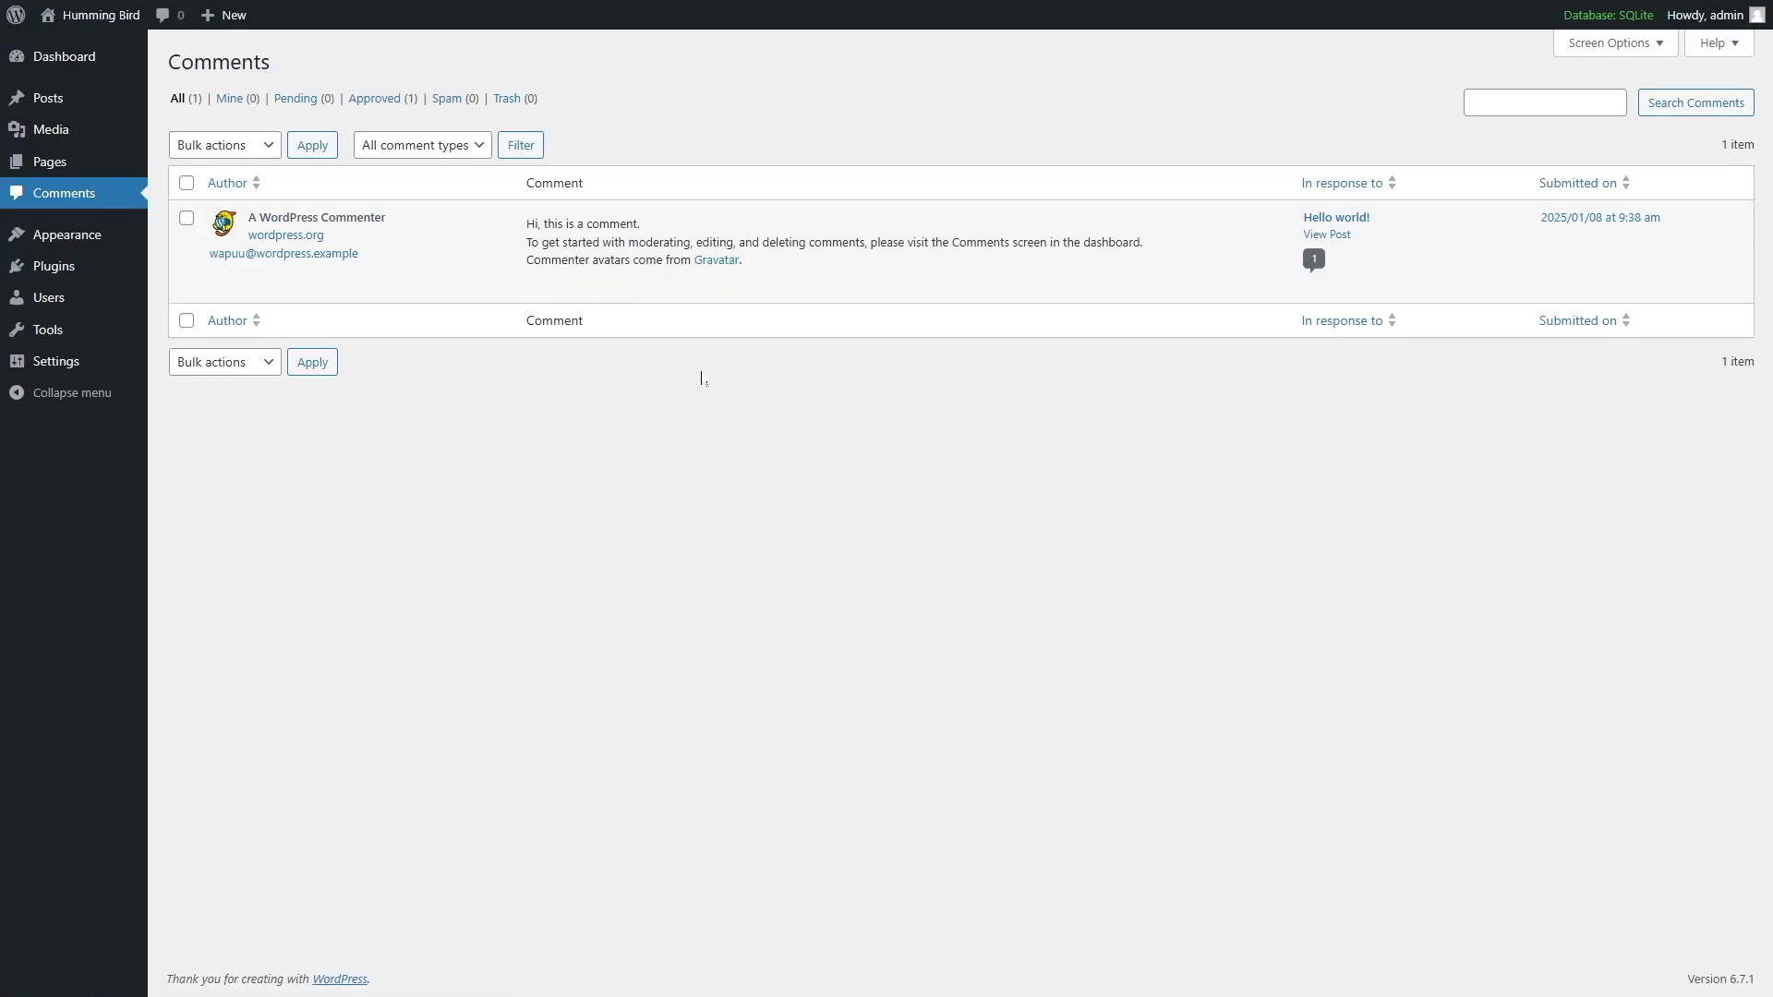
# Review the details of the installed Twenty Twenty-Five theme and browse the popular themes available to add.
pyautogui.moveTo(89, 237)
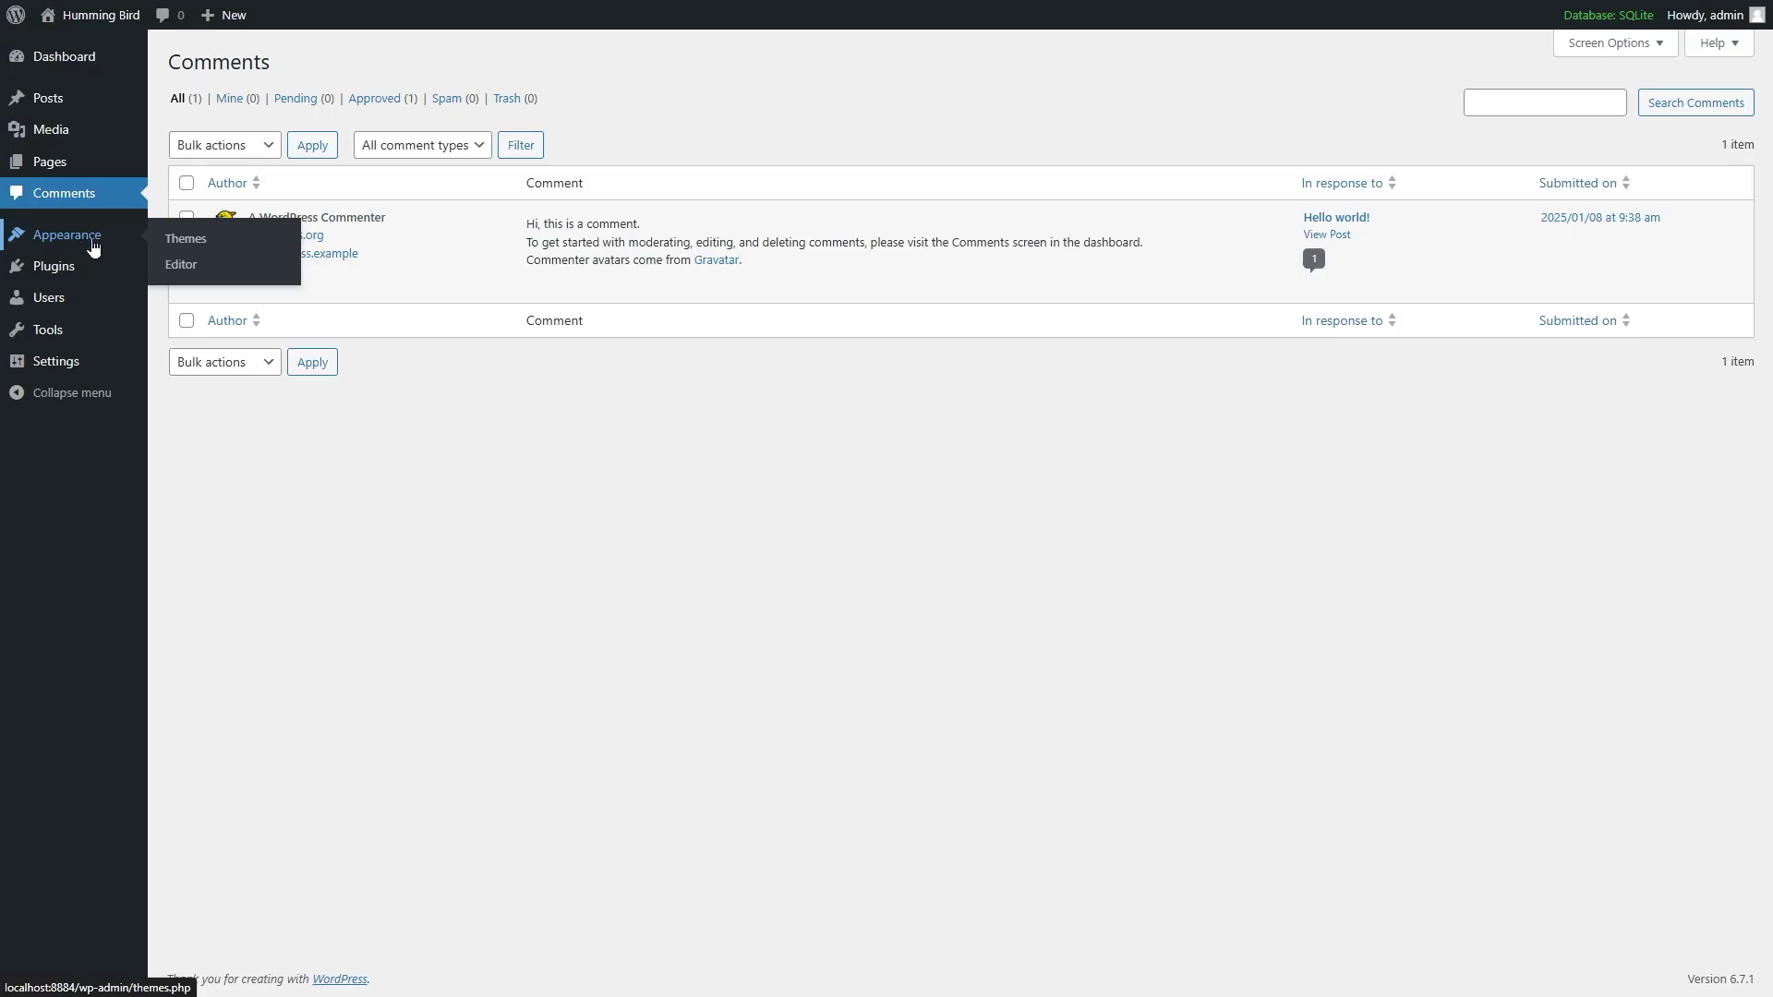
pyautogui.click(93, 244)
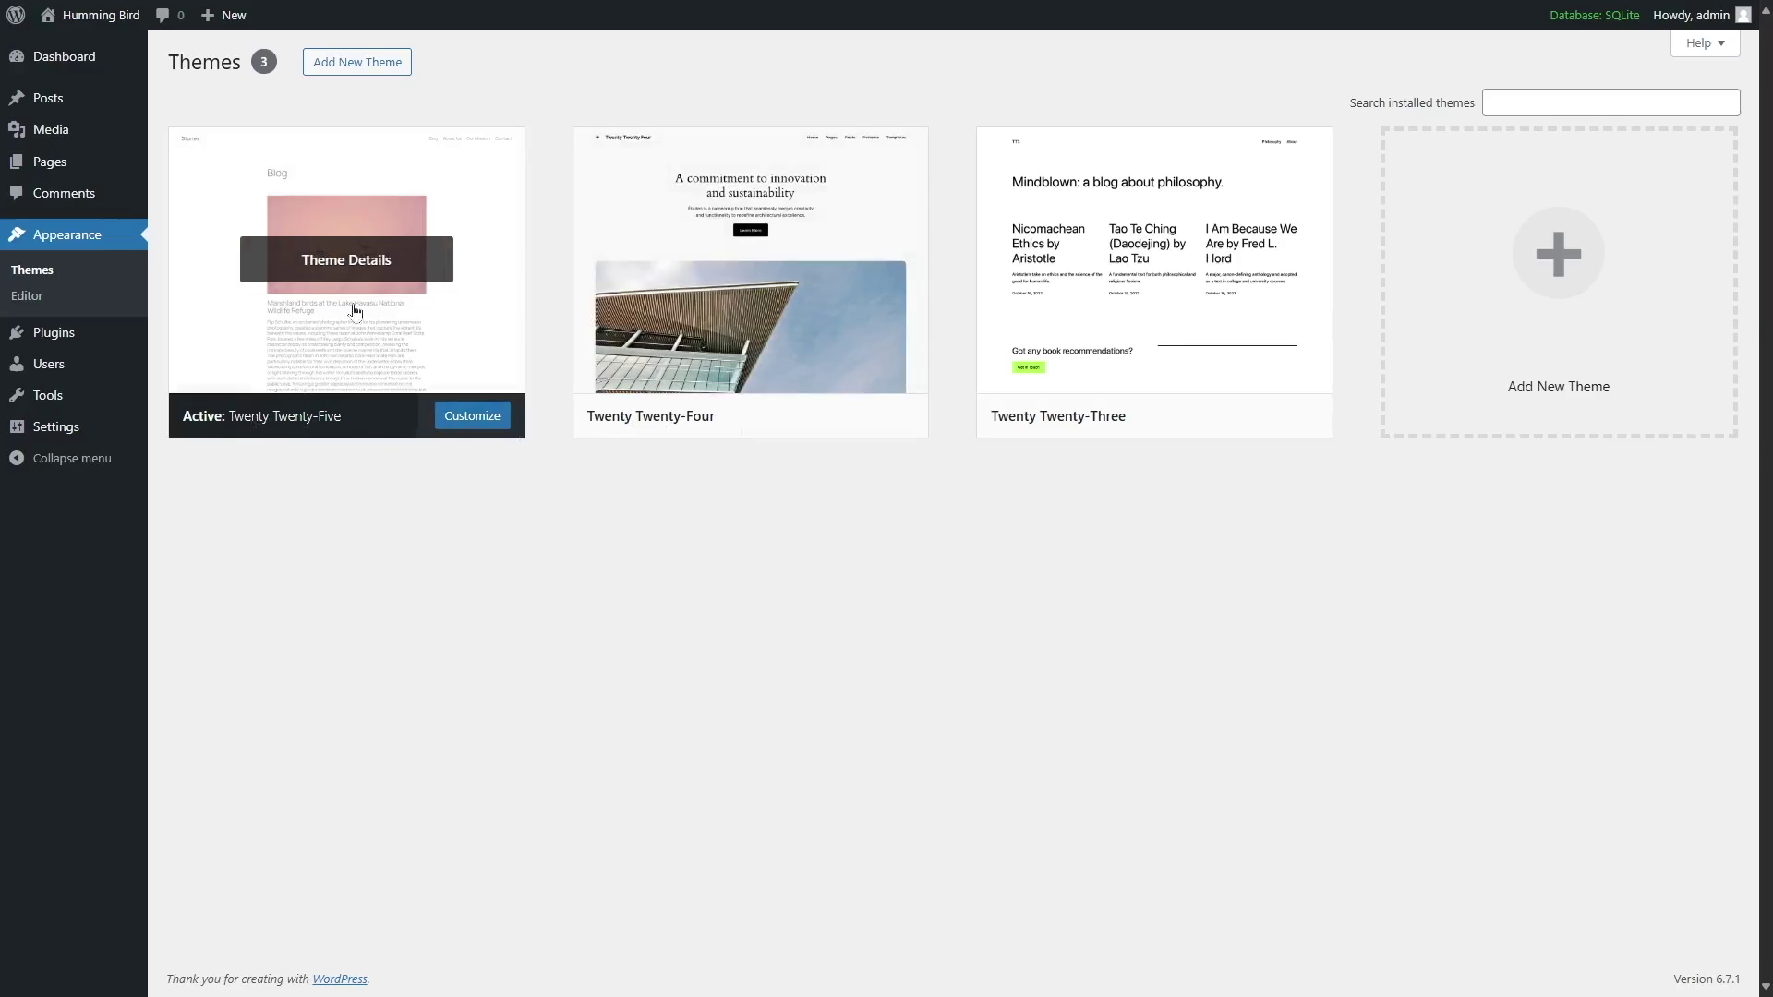
pyautogui.click(408, 274)
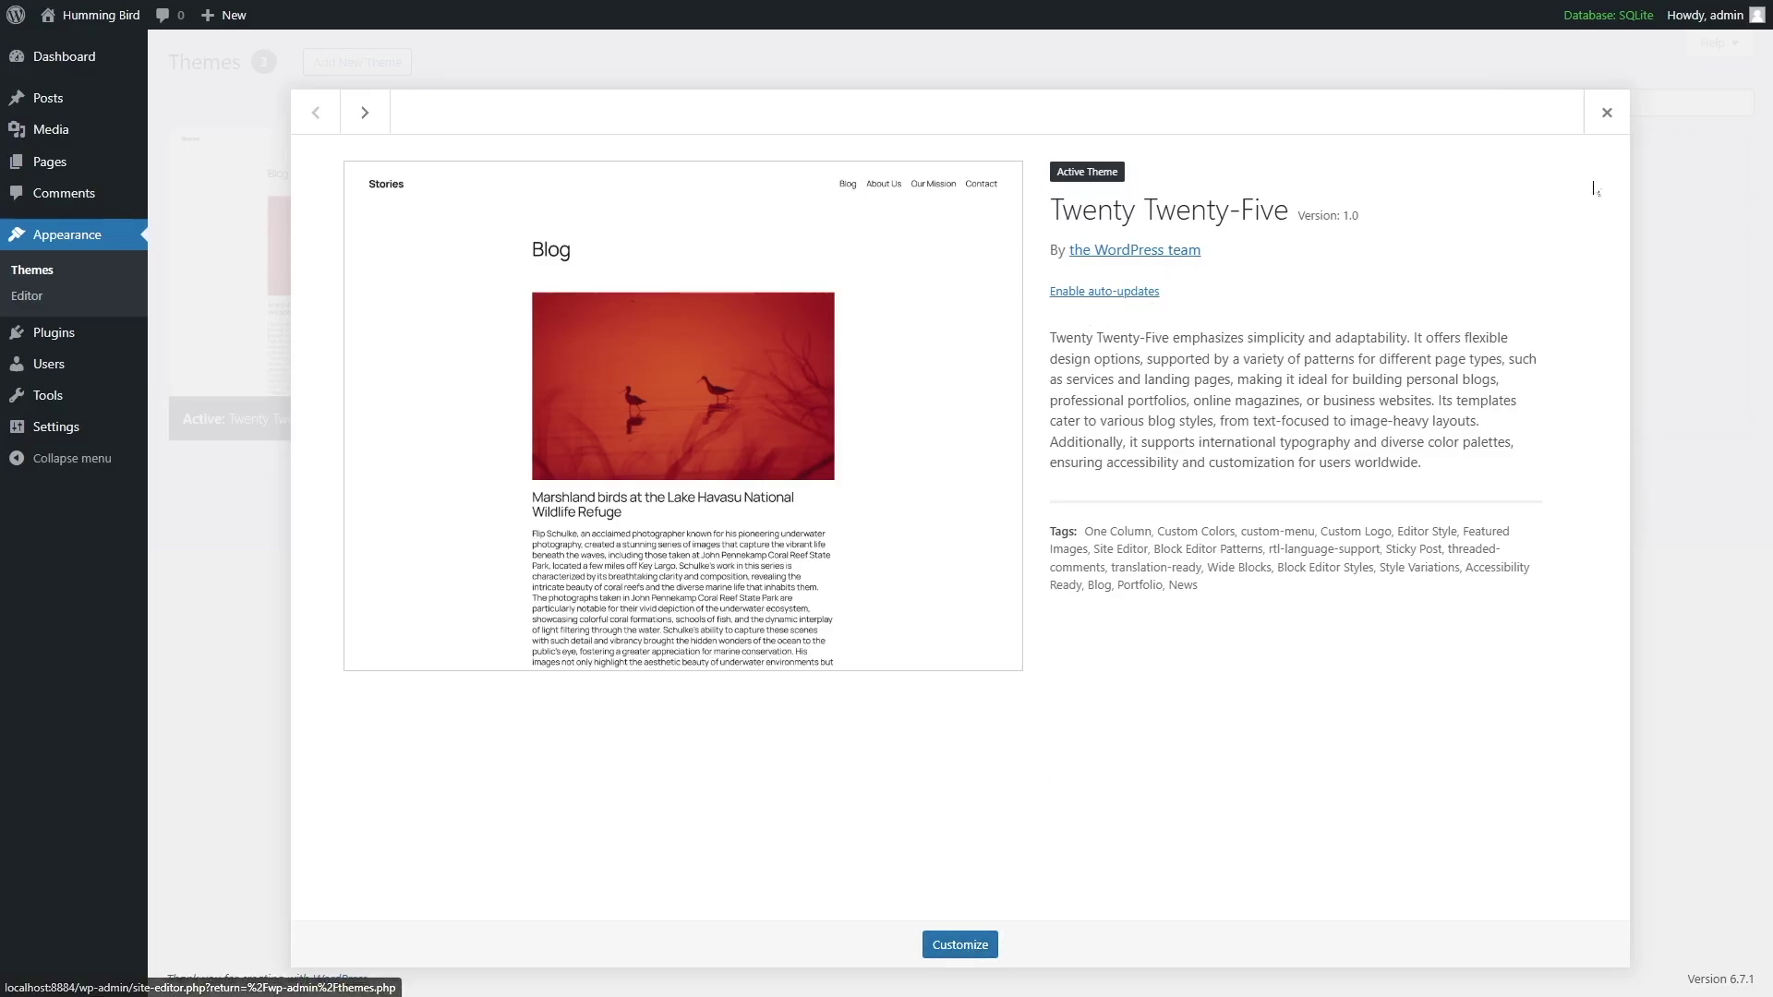
pyautogui.click(1606, 112)
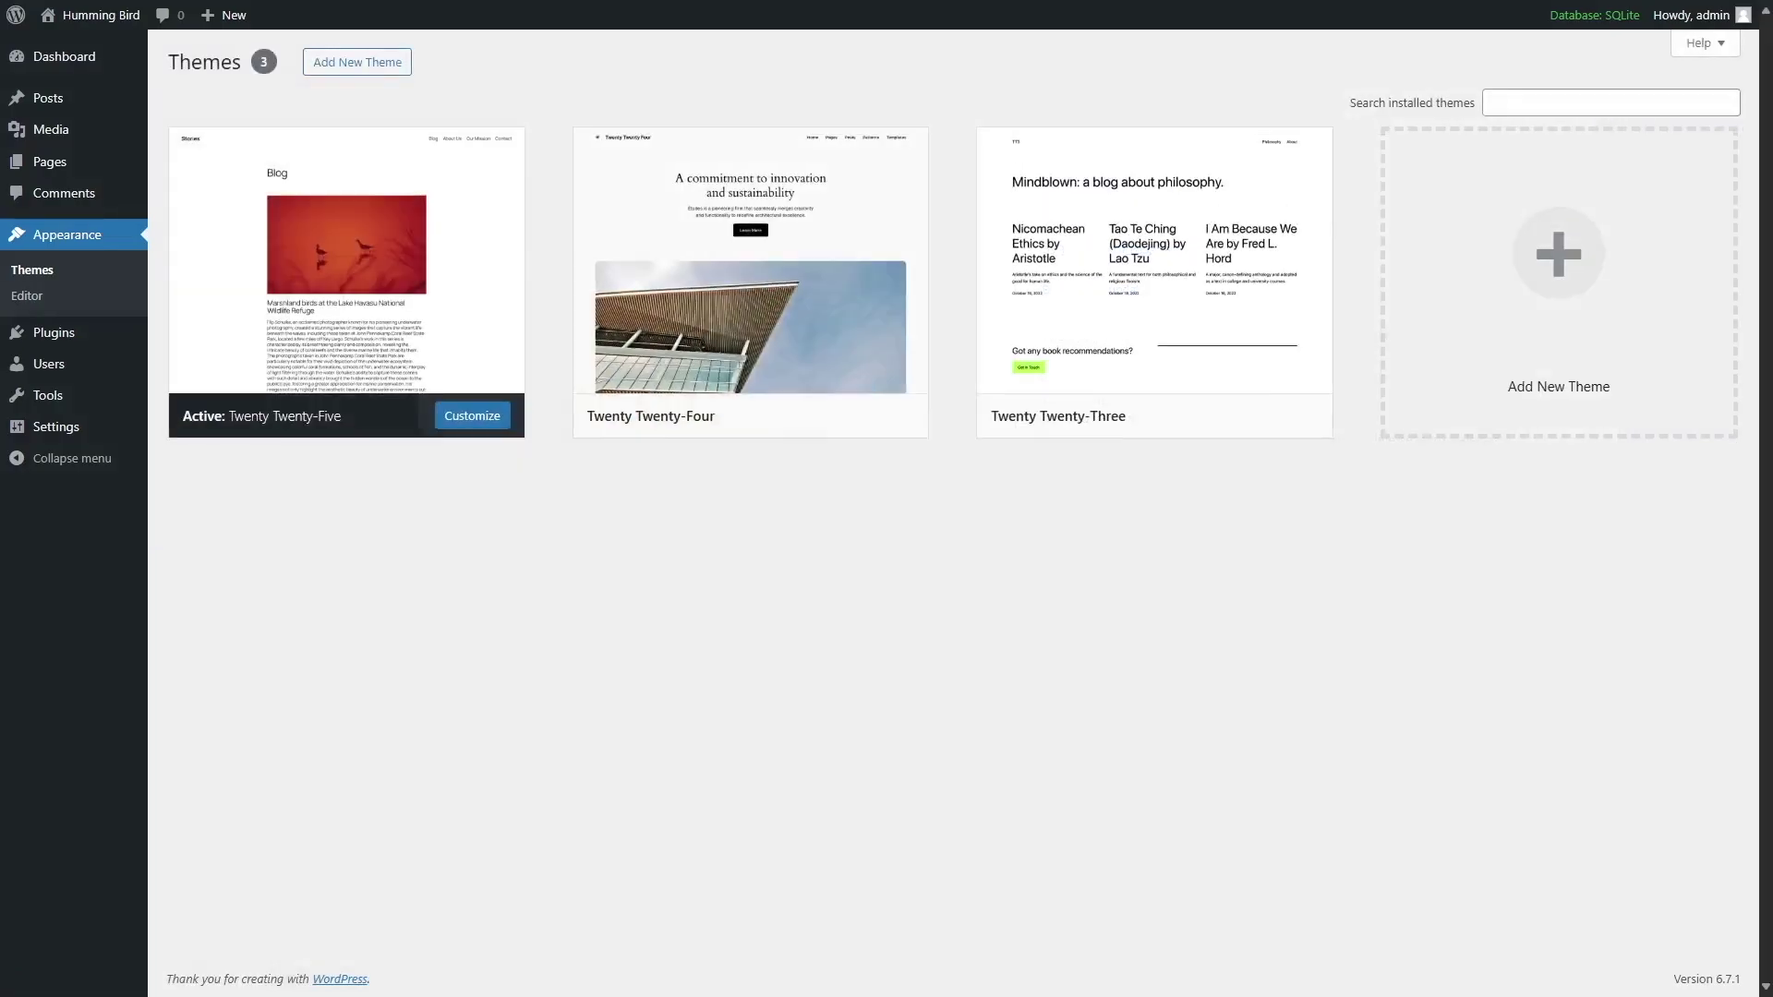
pyautogui.click(352, 67)
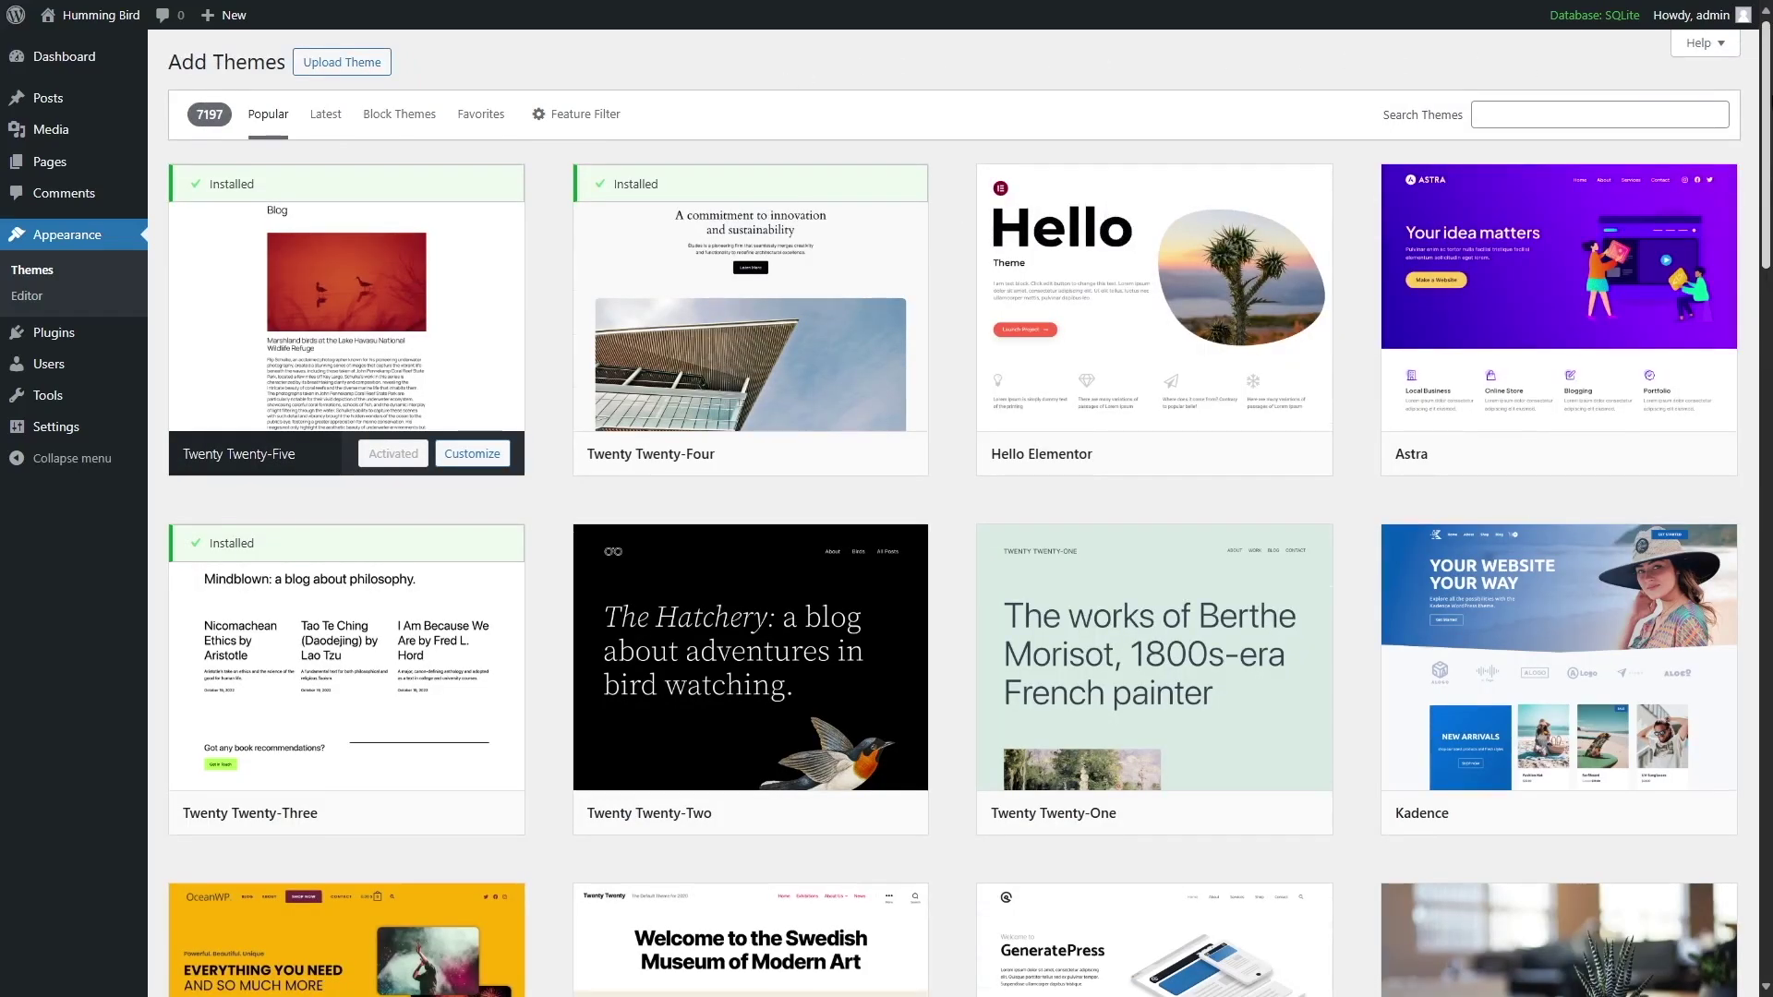
pyautogui.moveTo(1452, 238)
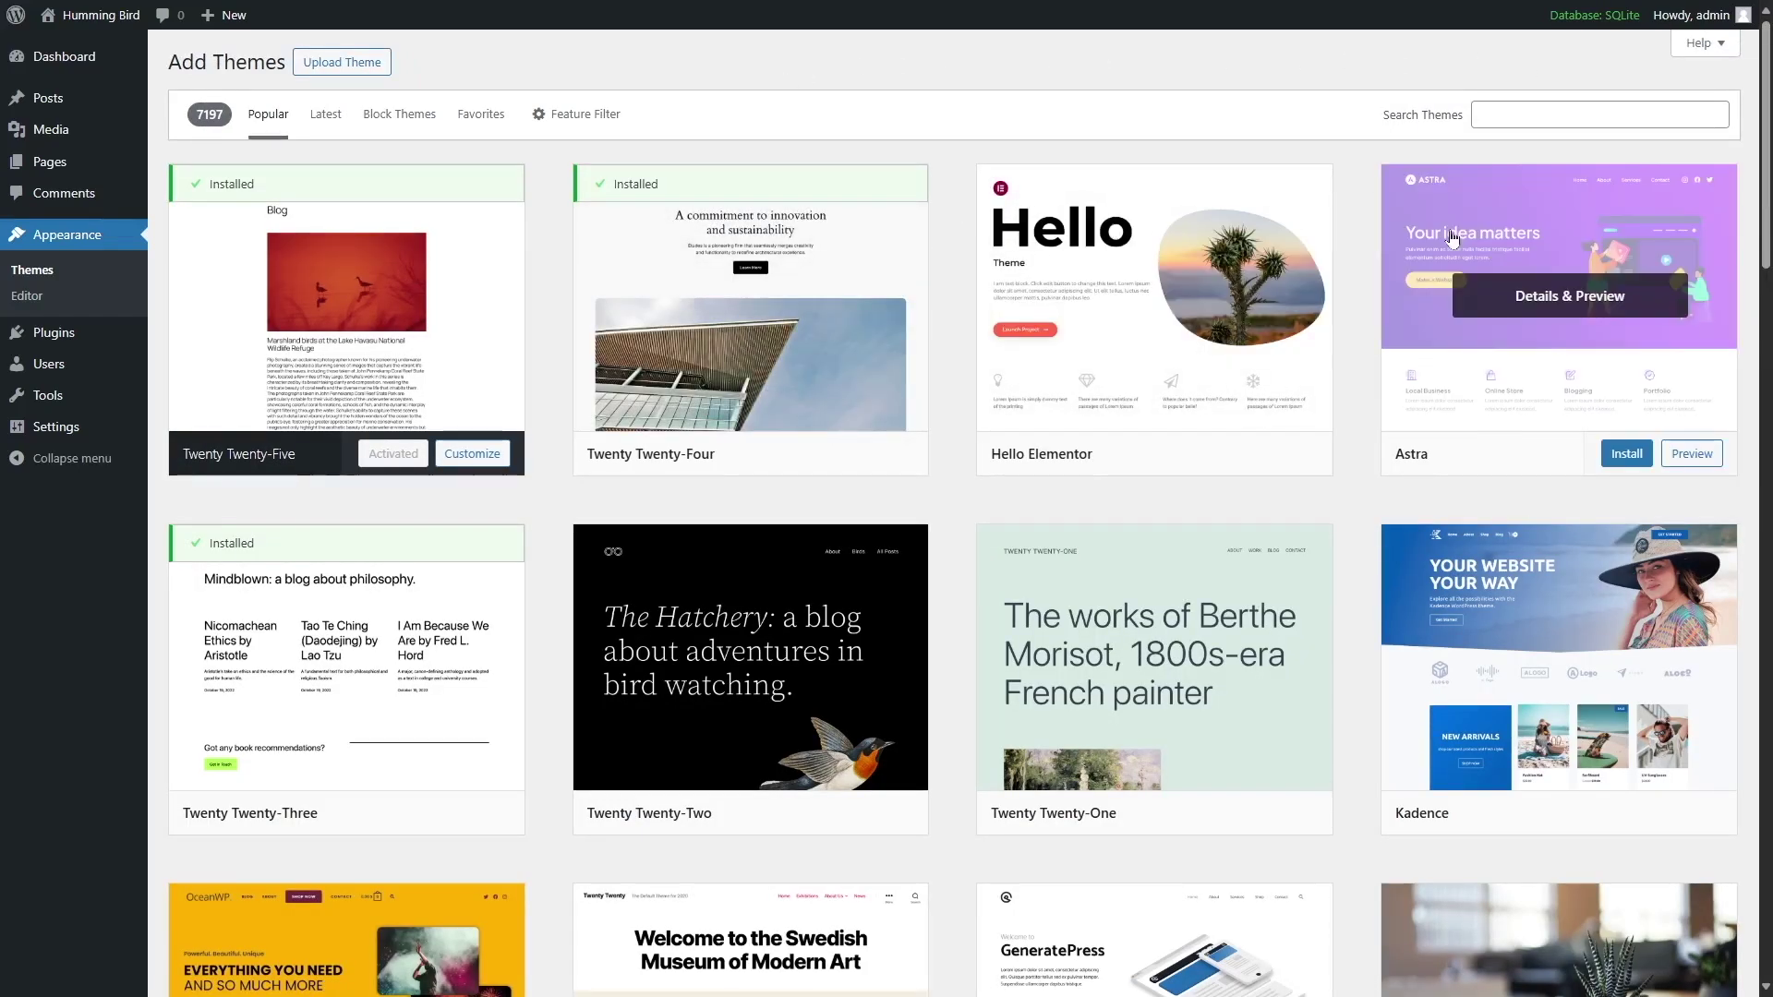
# Look over the blog layout in the site editor and return to the admin dashboard.
pyautogui.click(26, 298)
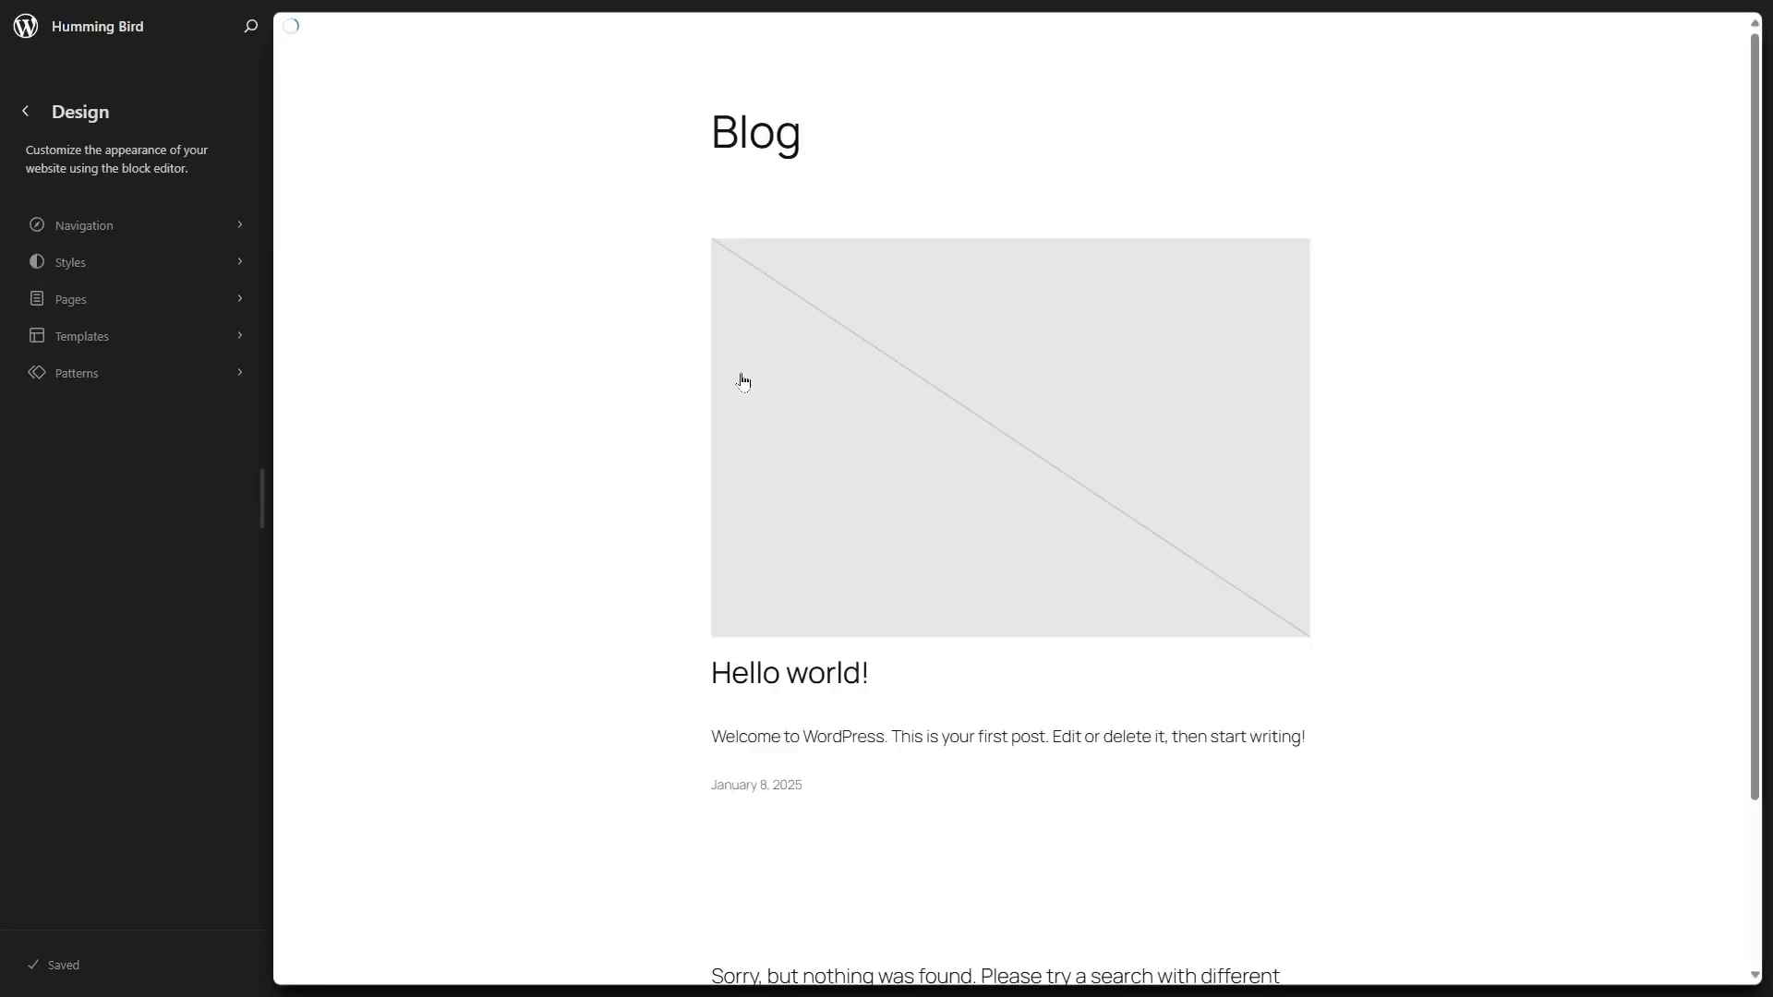
pyautogui.scroll(-5, 1432, 356)
pyautogui.scroll(2, 1432, 360)
pyautogui.scroll(3, 1432, 359)
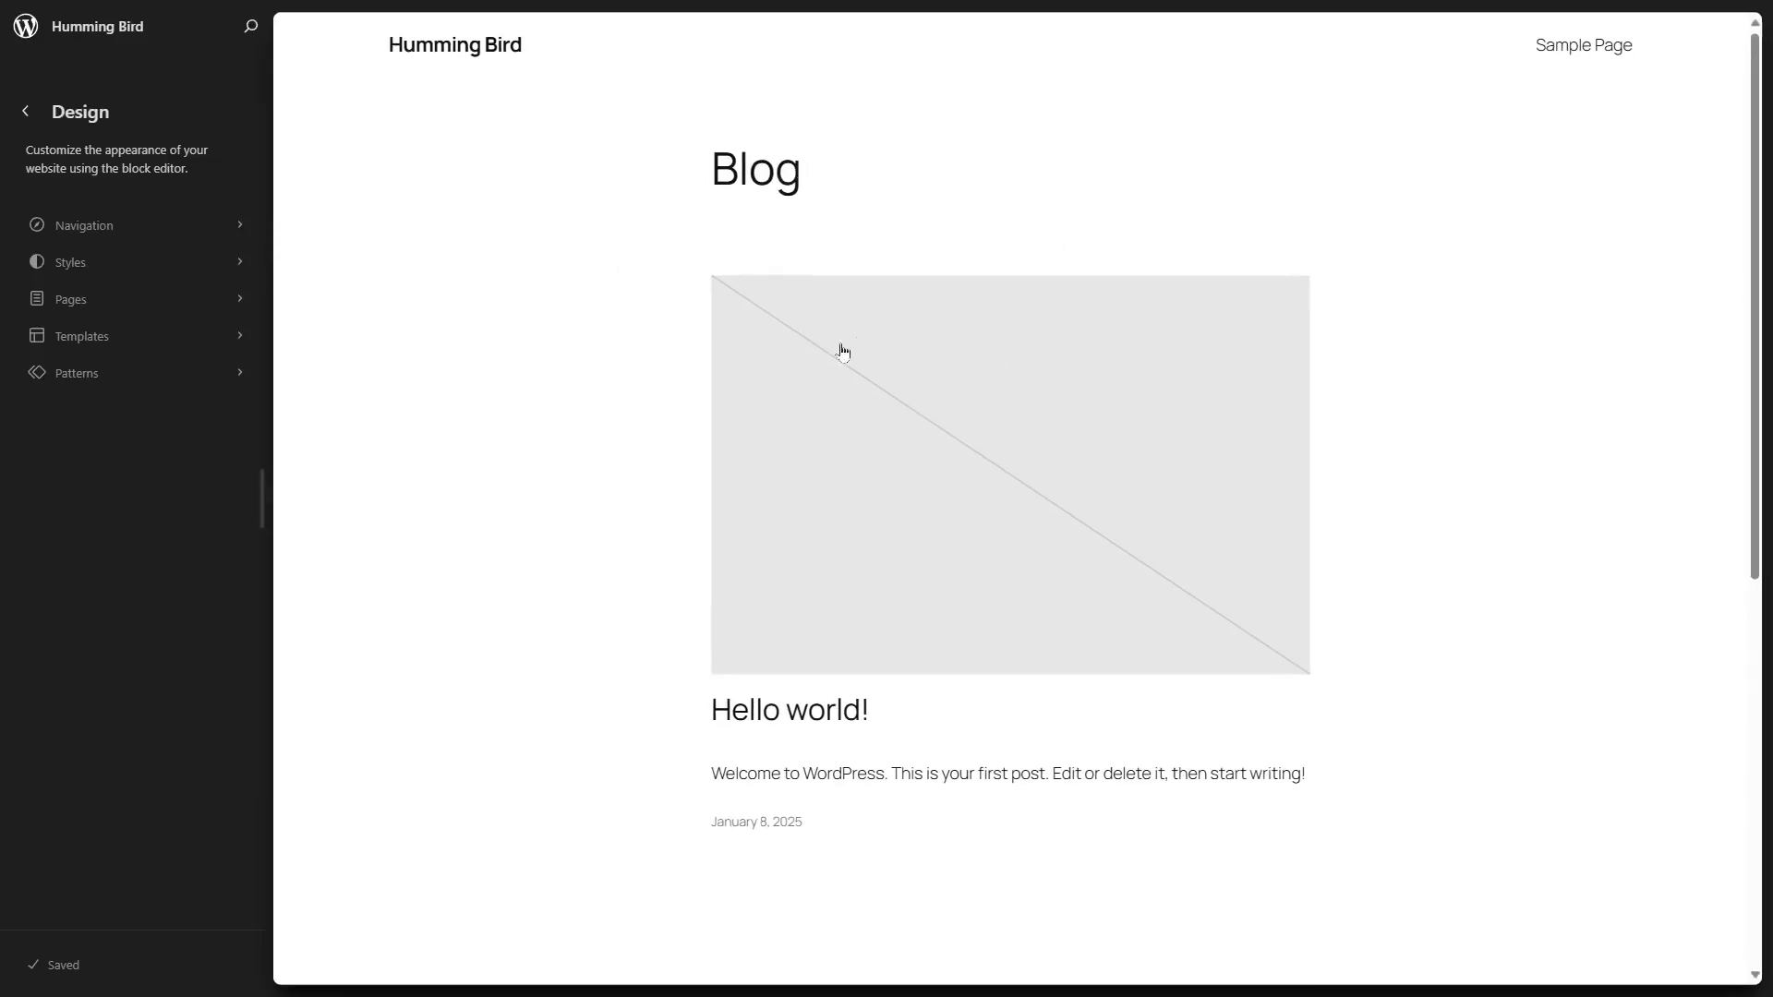
pyautogui.click(32, 37)
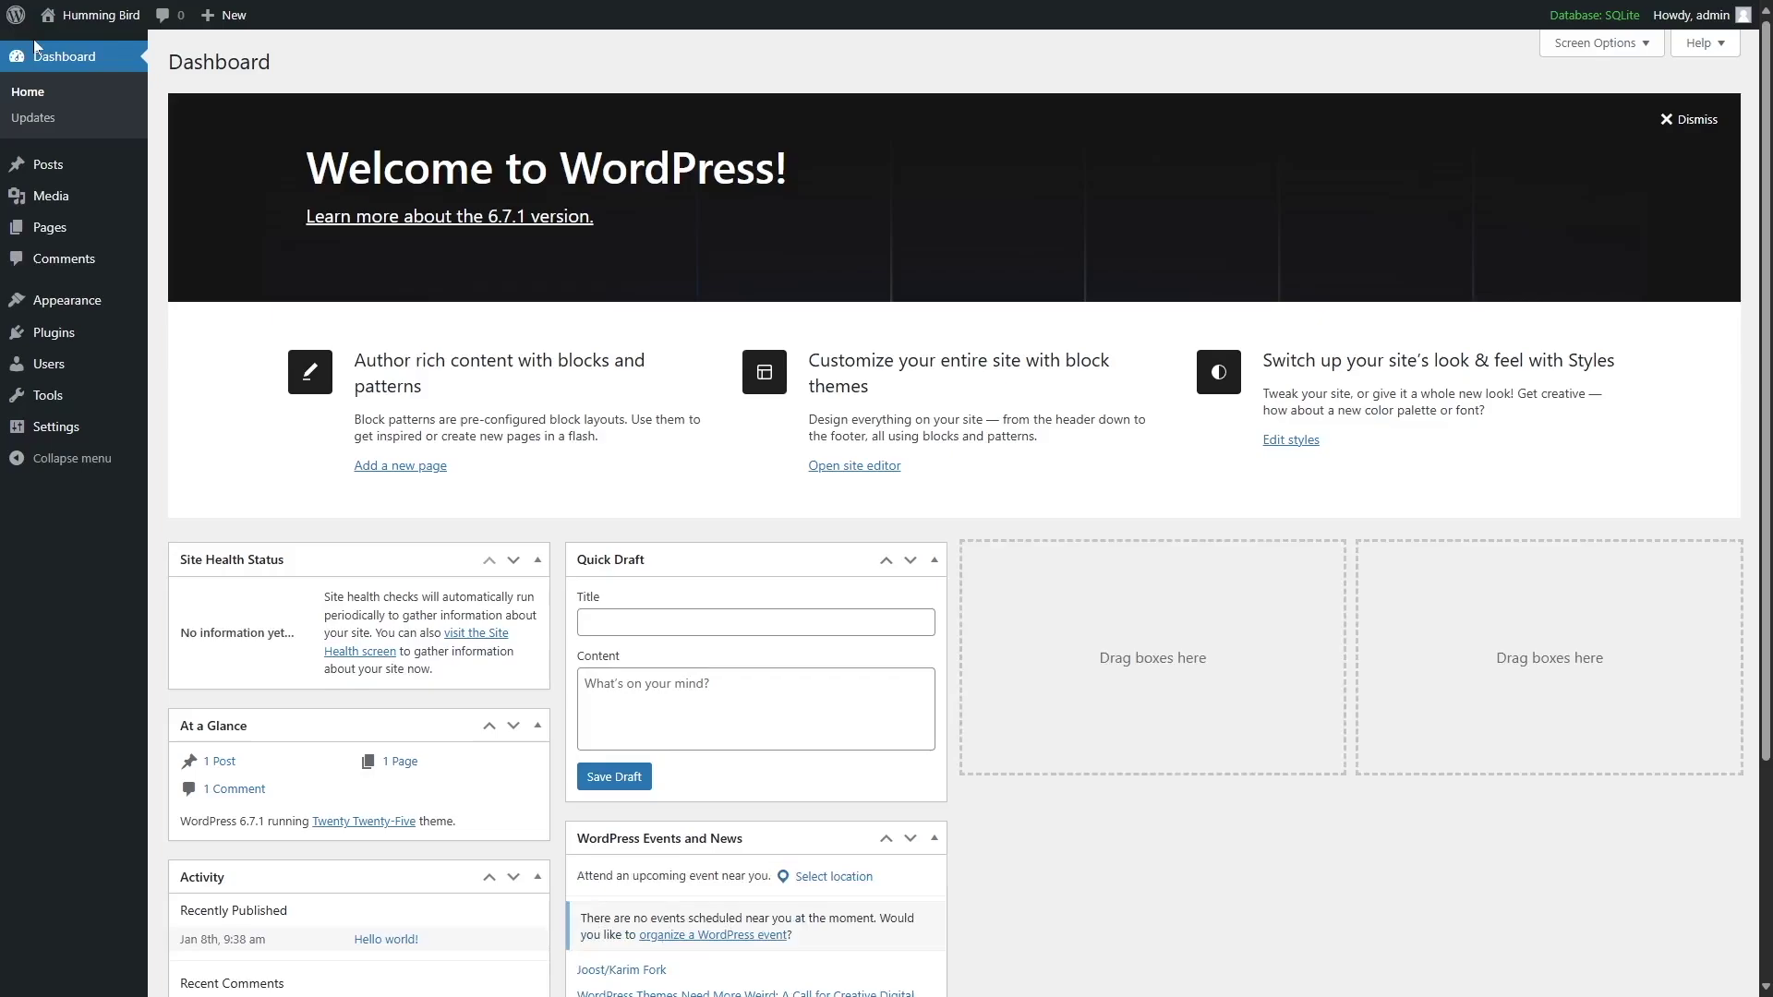
# Open the installed plugins, activate Akismet Anti-spam: Spam Protection, and deactivate it again.
pyautogui.moveTo(85, 311)
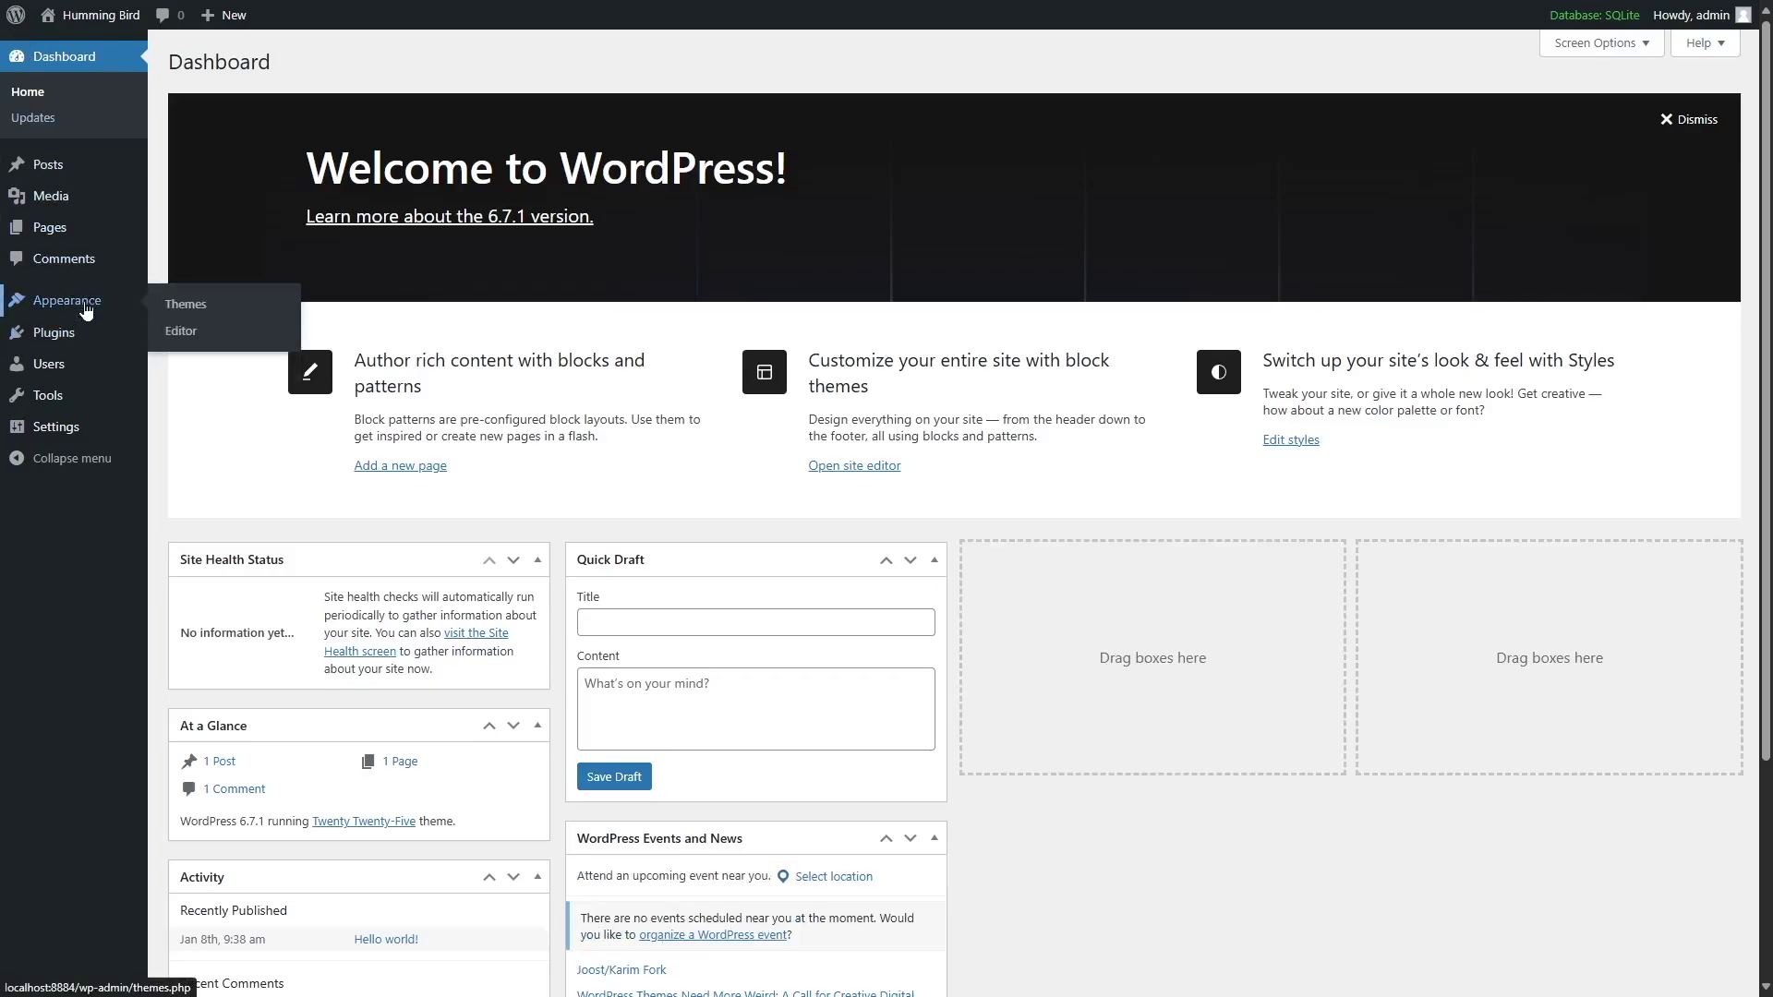
pyautogui.click(85, 311)
pyautogui.moveTo(83, 347)
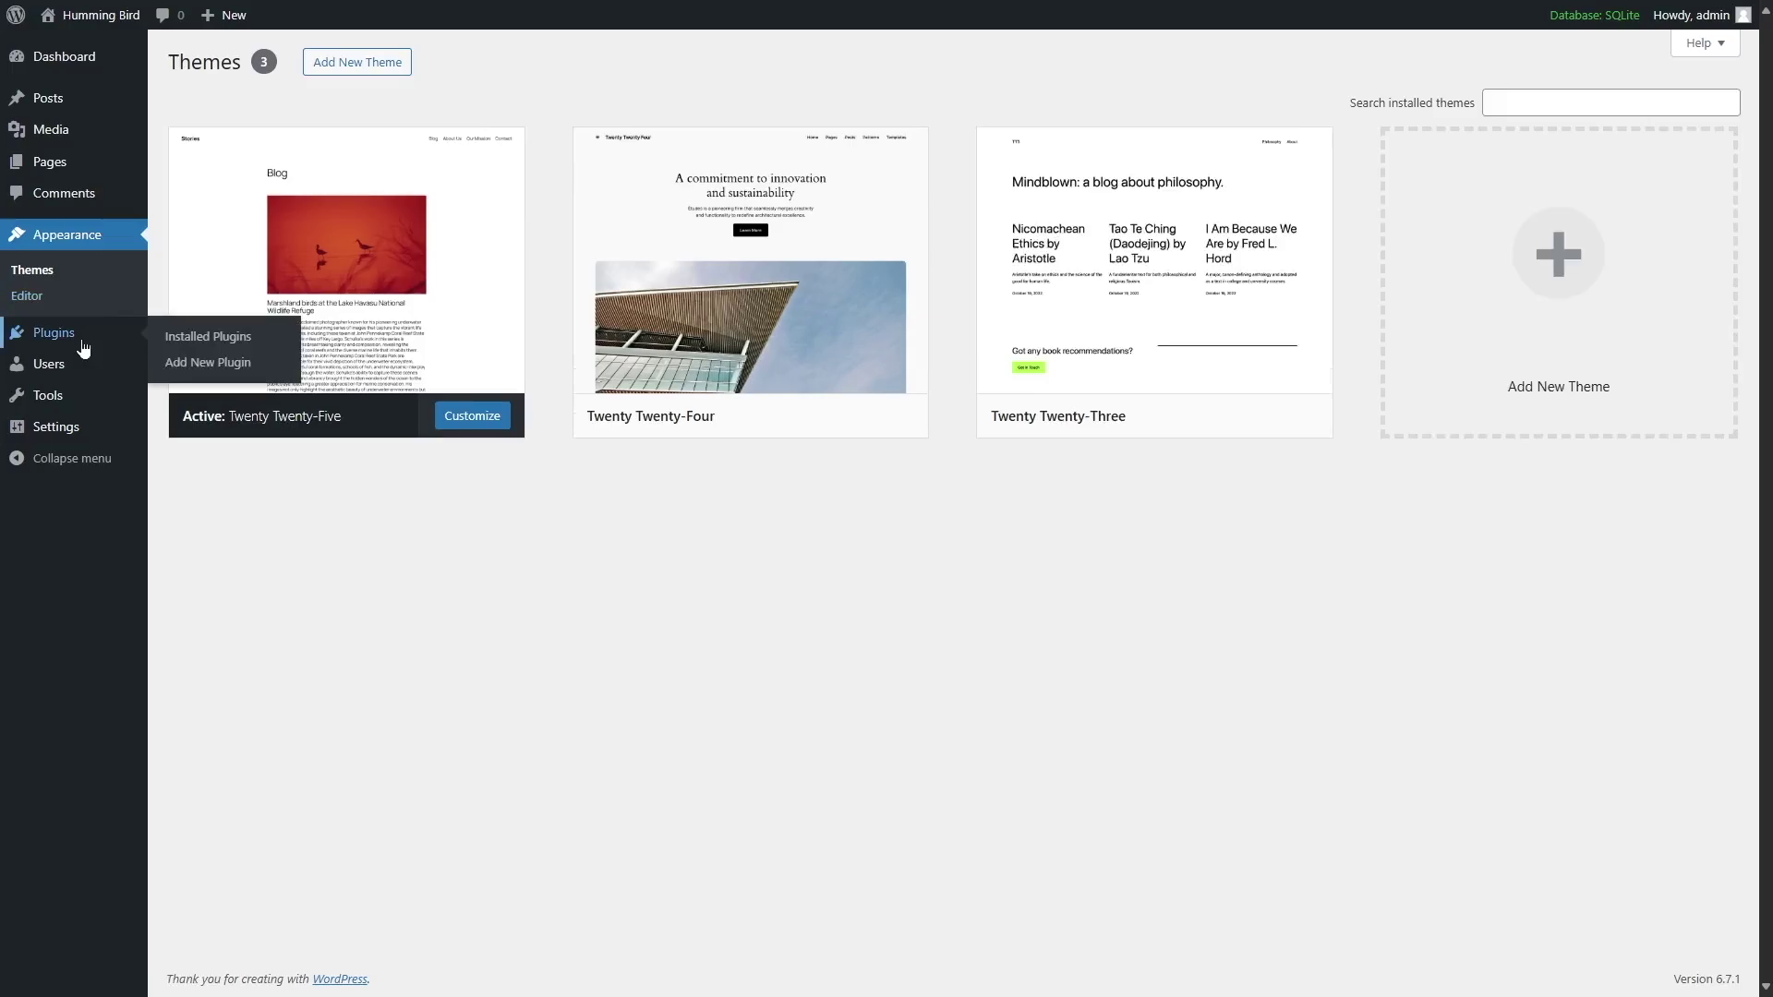
pyautogui.click(82, 347)
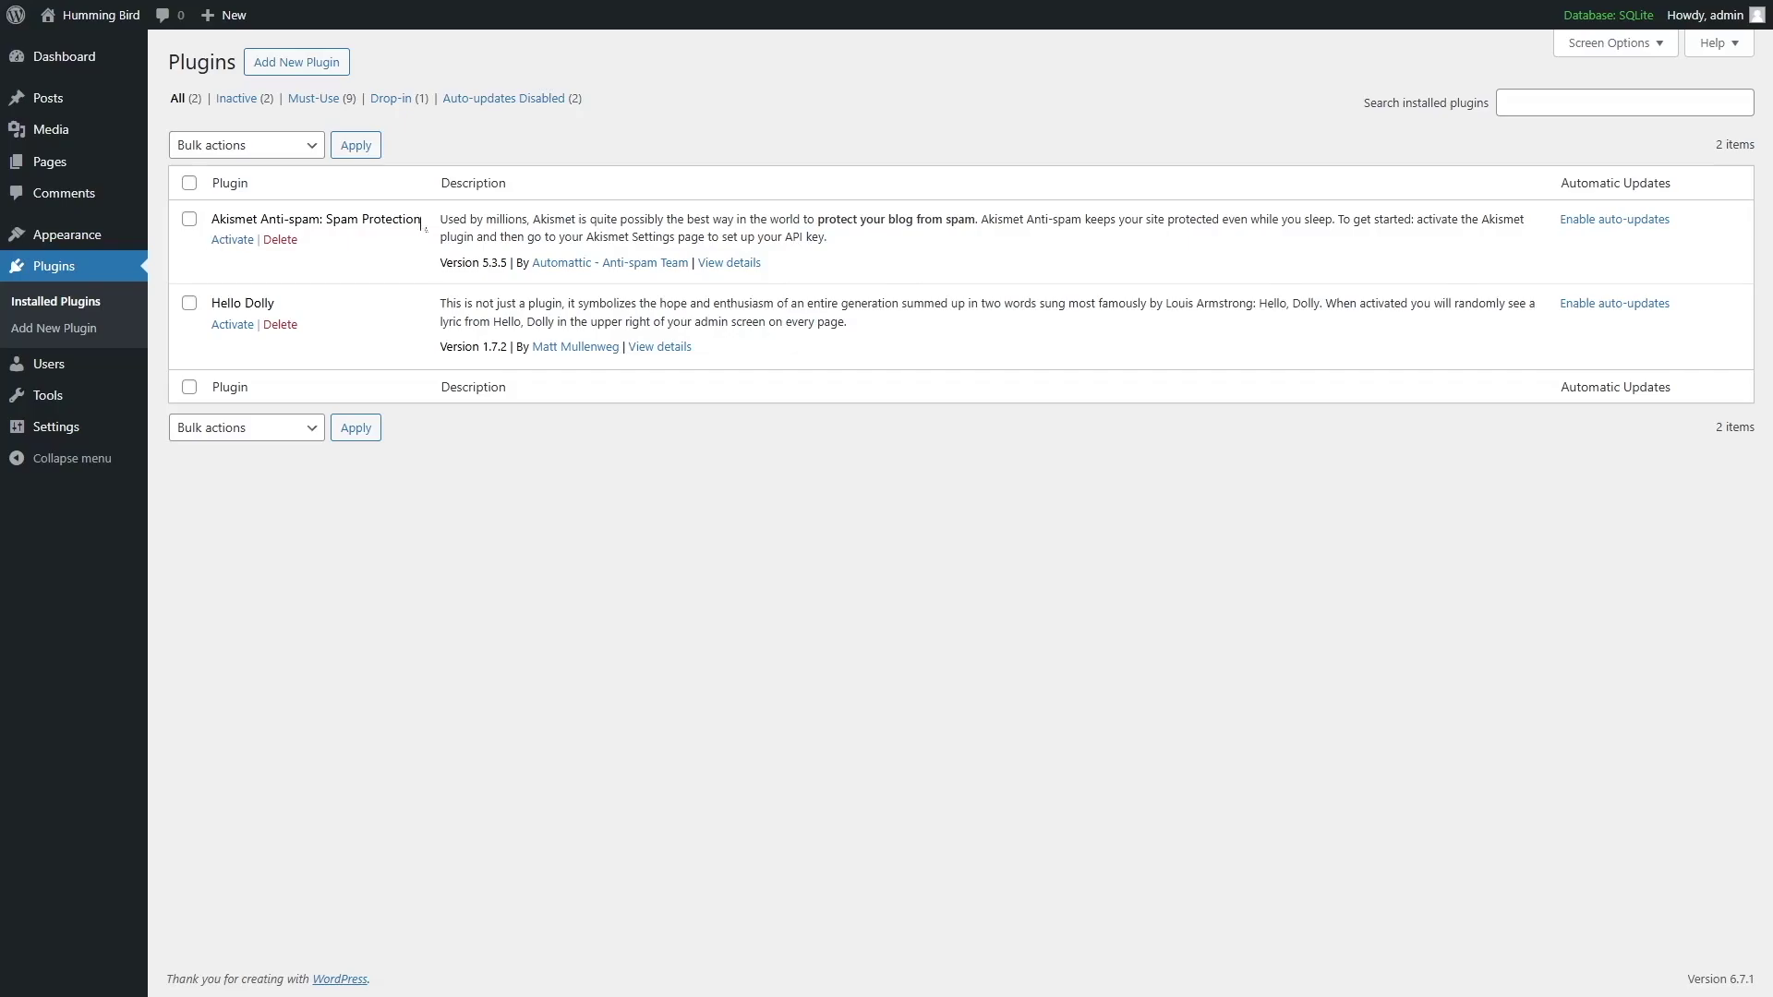
pyautogui.click(228, 242)
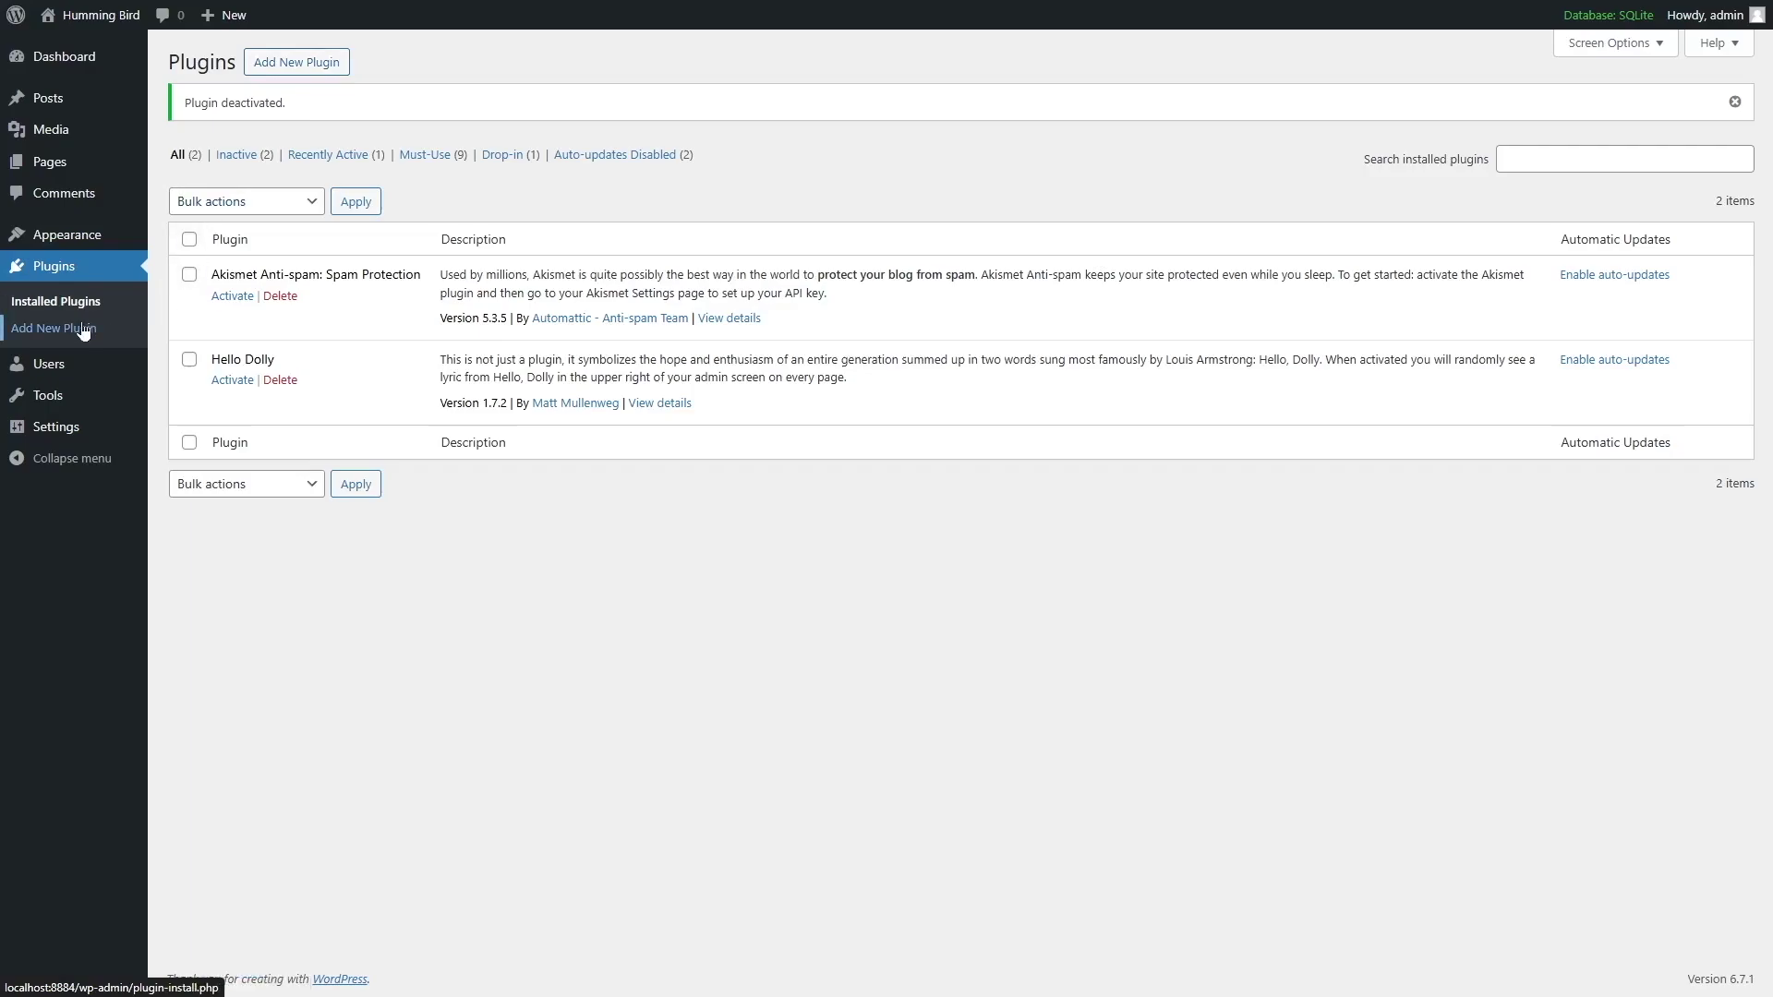
# Open the page for adding new plugins and look through the featured plugins.
pyautogui.click(268, 61)
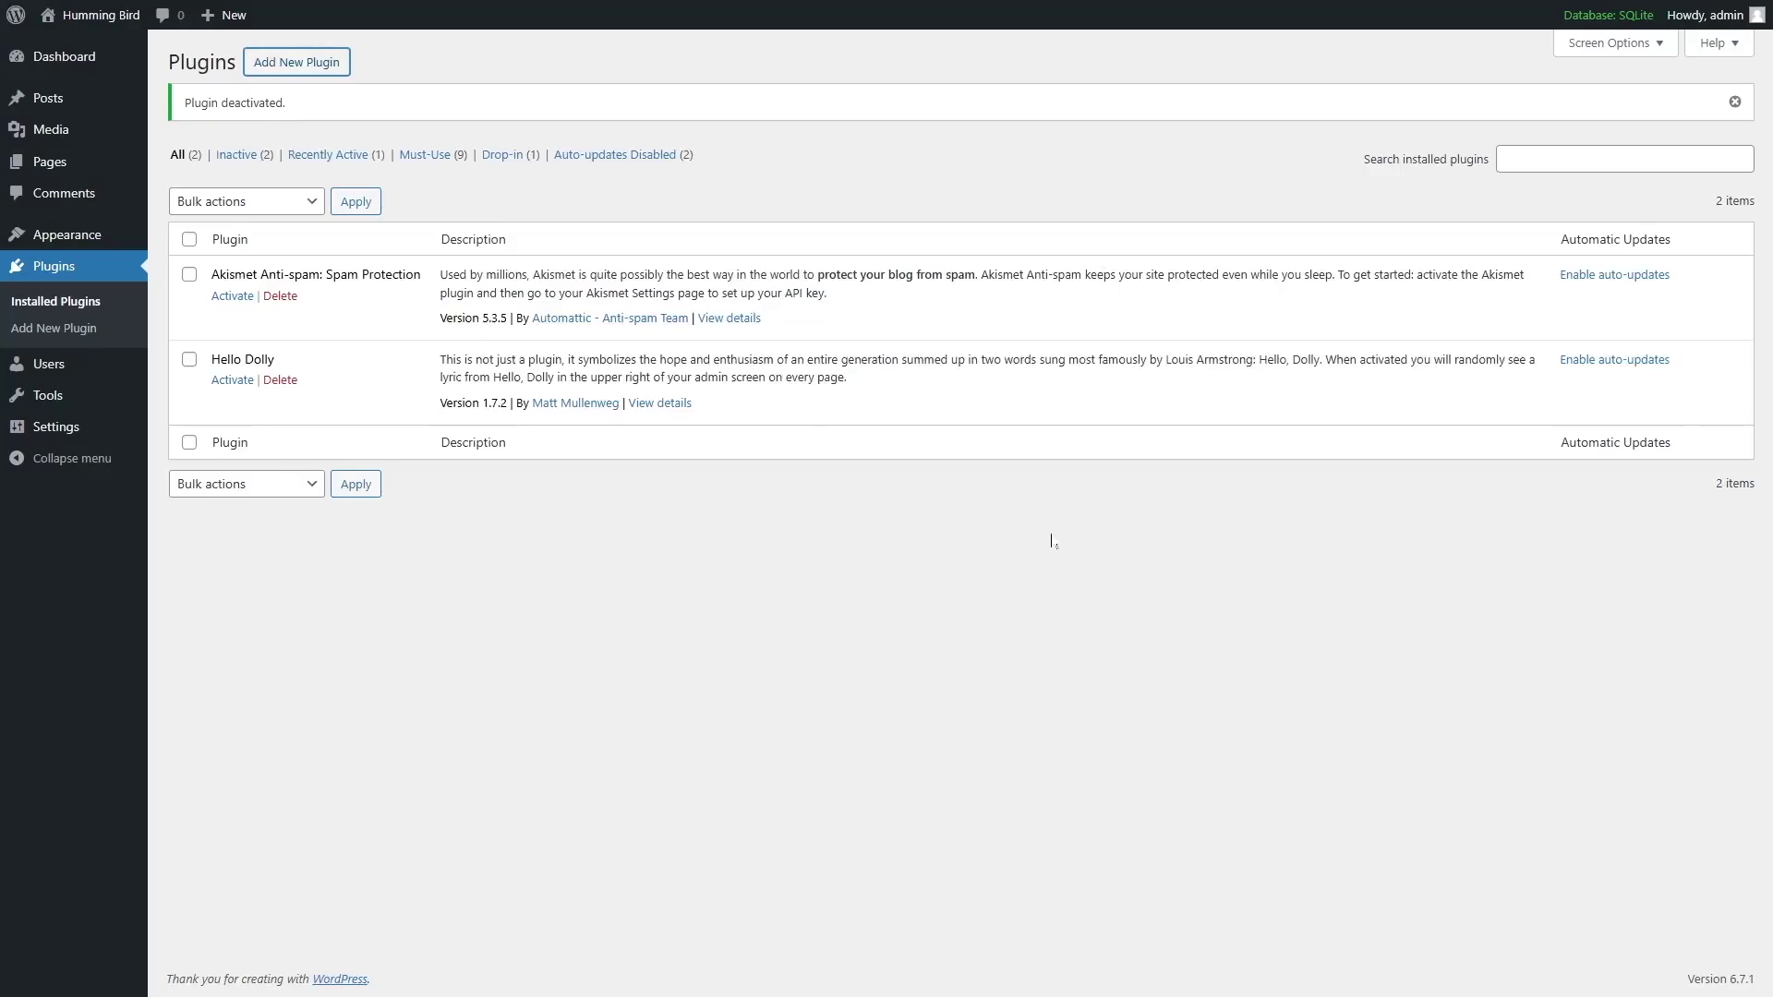
pyautogui.scroll(-4, 1039, 545)
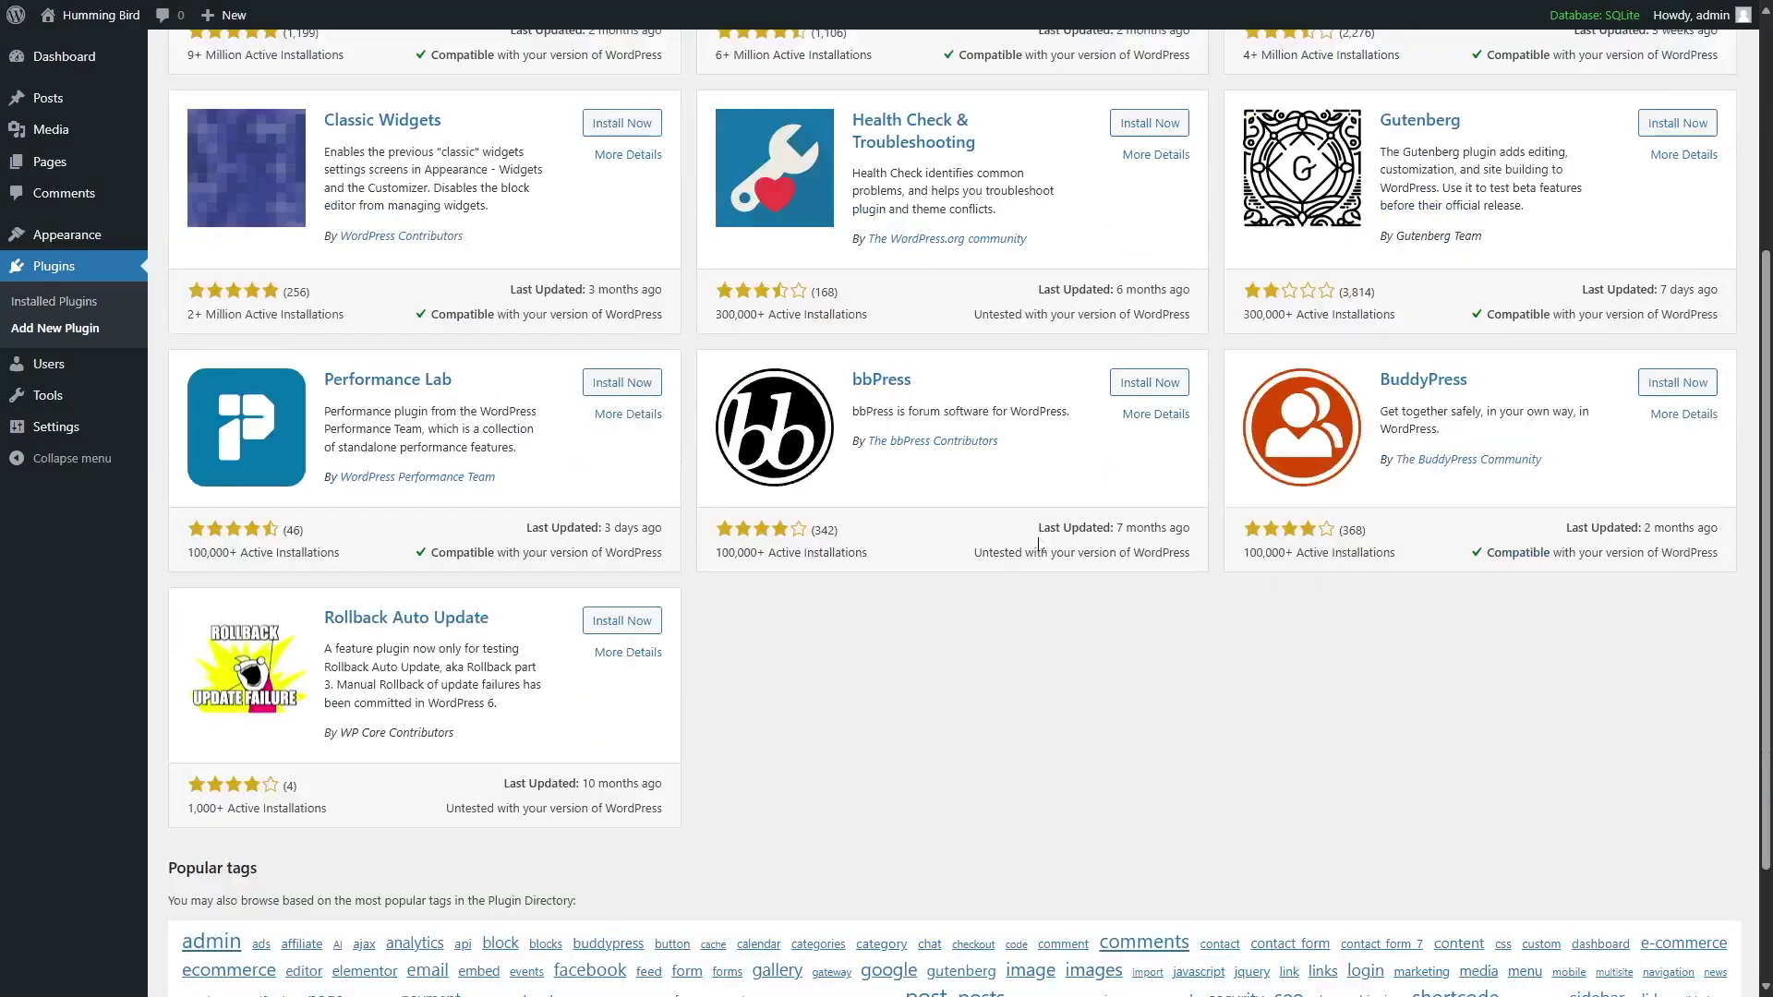
pyautogui.scroll(4, 1039, 545)
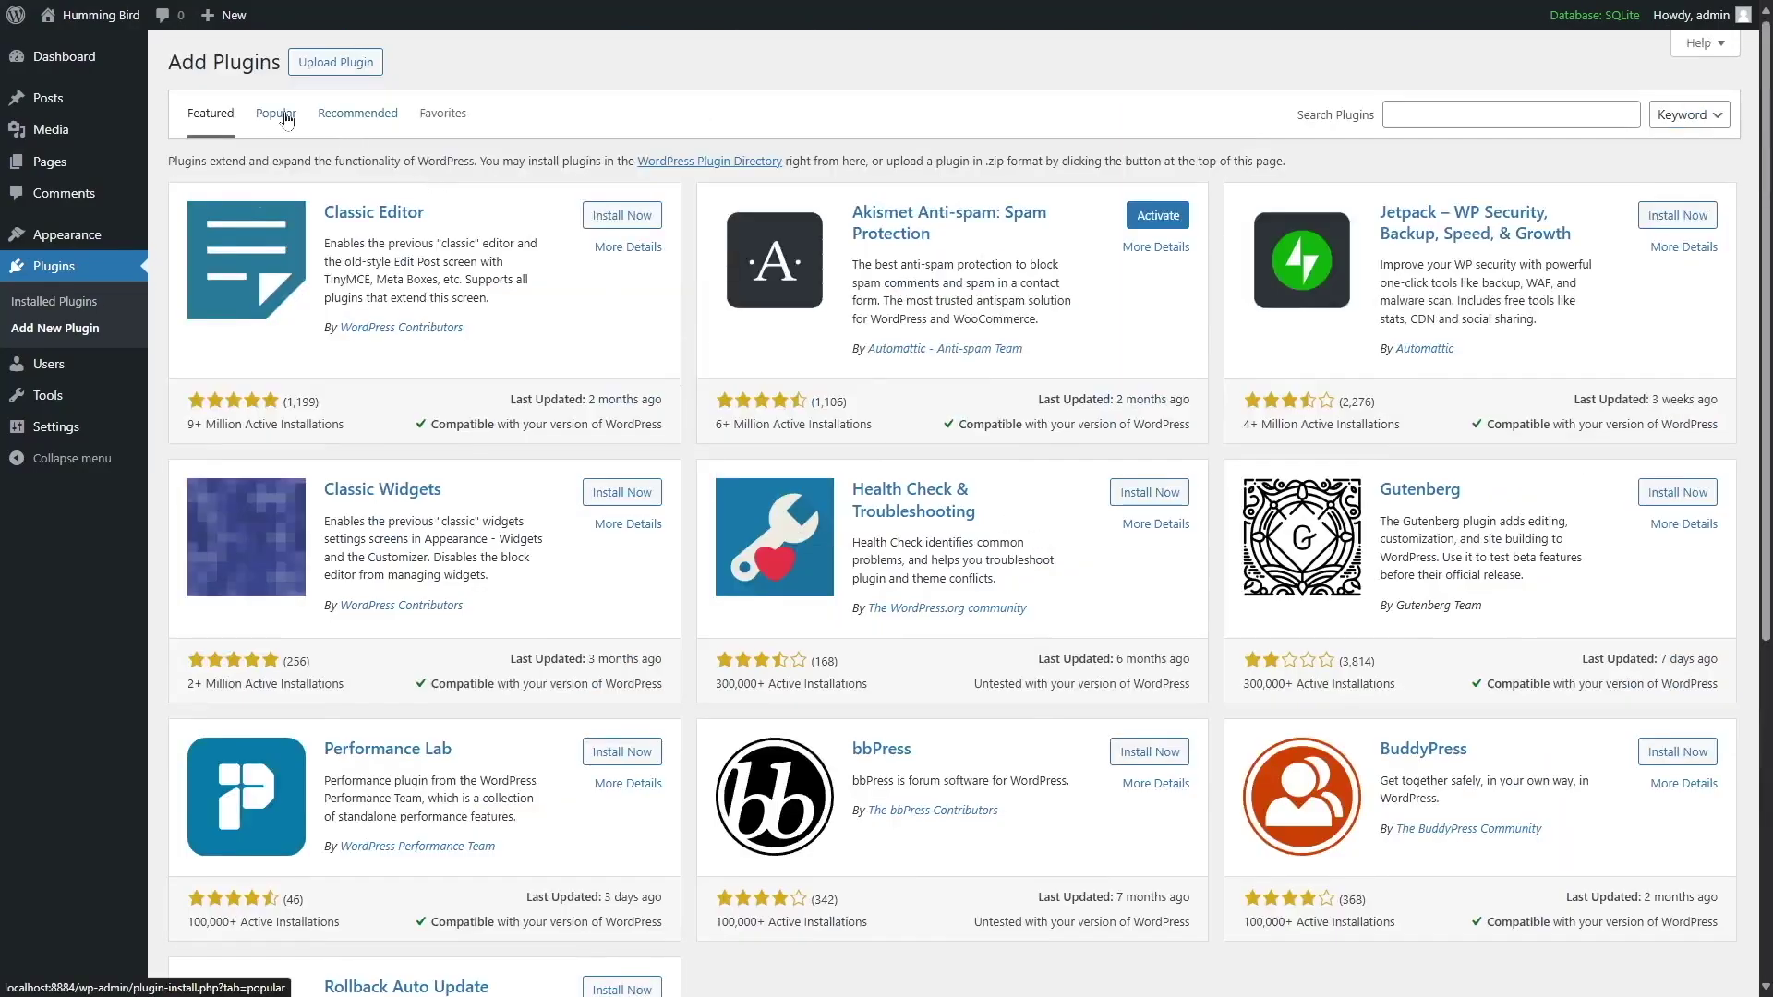
# Browse the popular plugins and open the form for uploading a plugin as a .zip file.
pyautogui.click(285, 117)
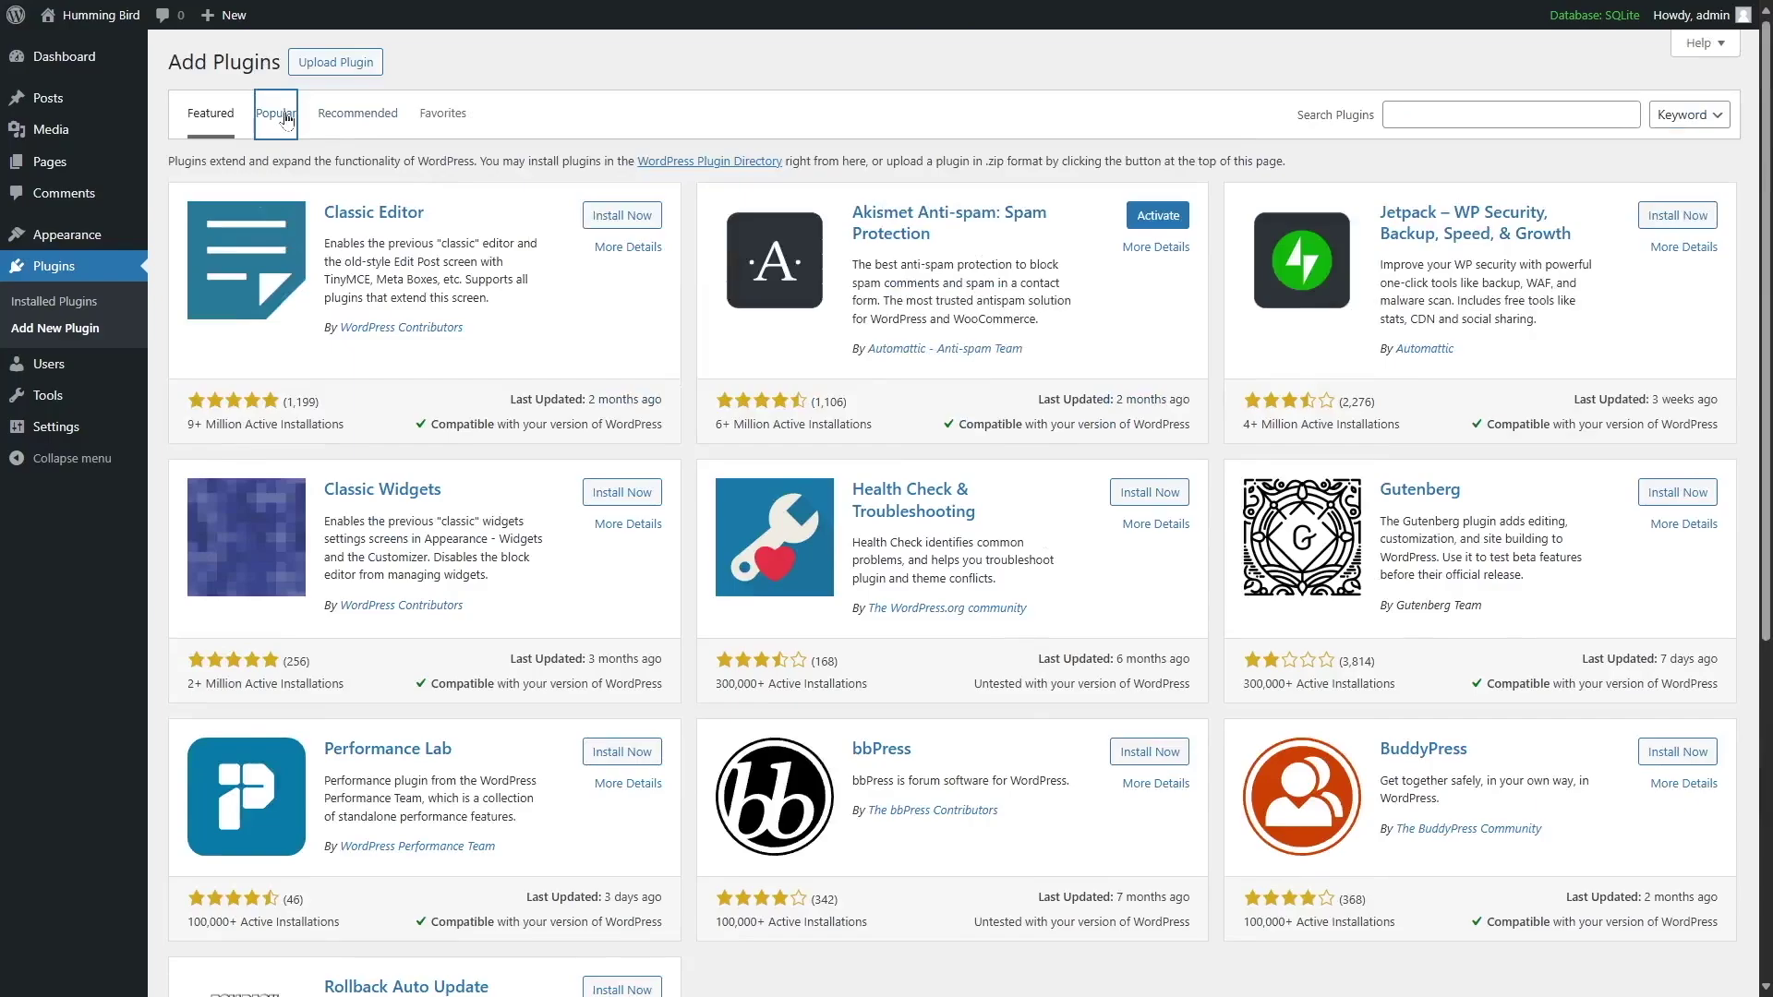
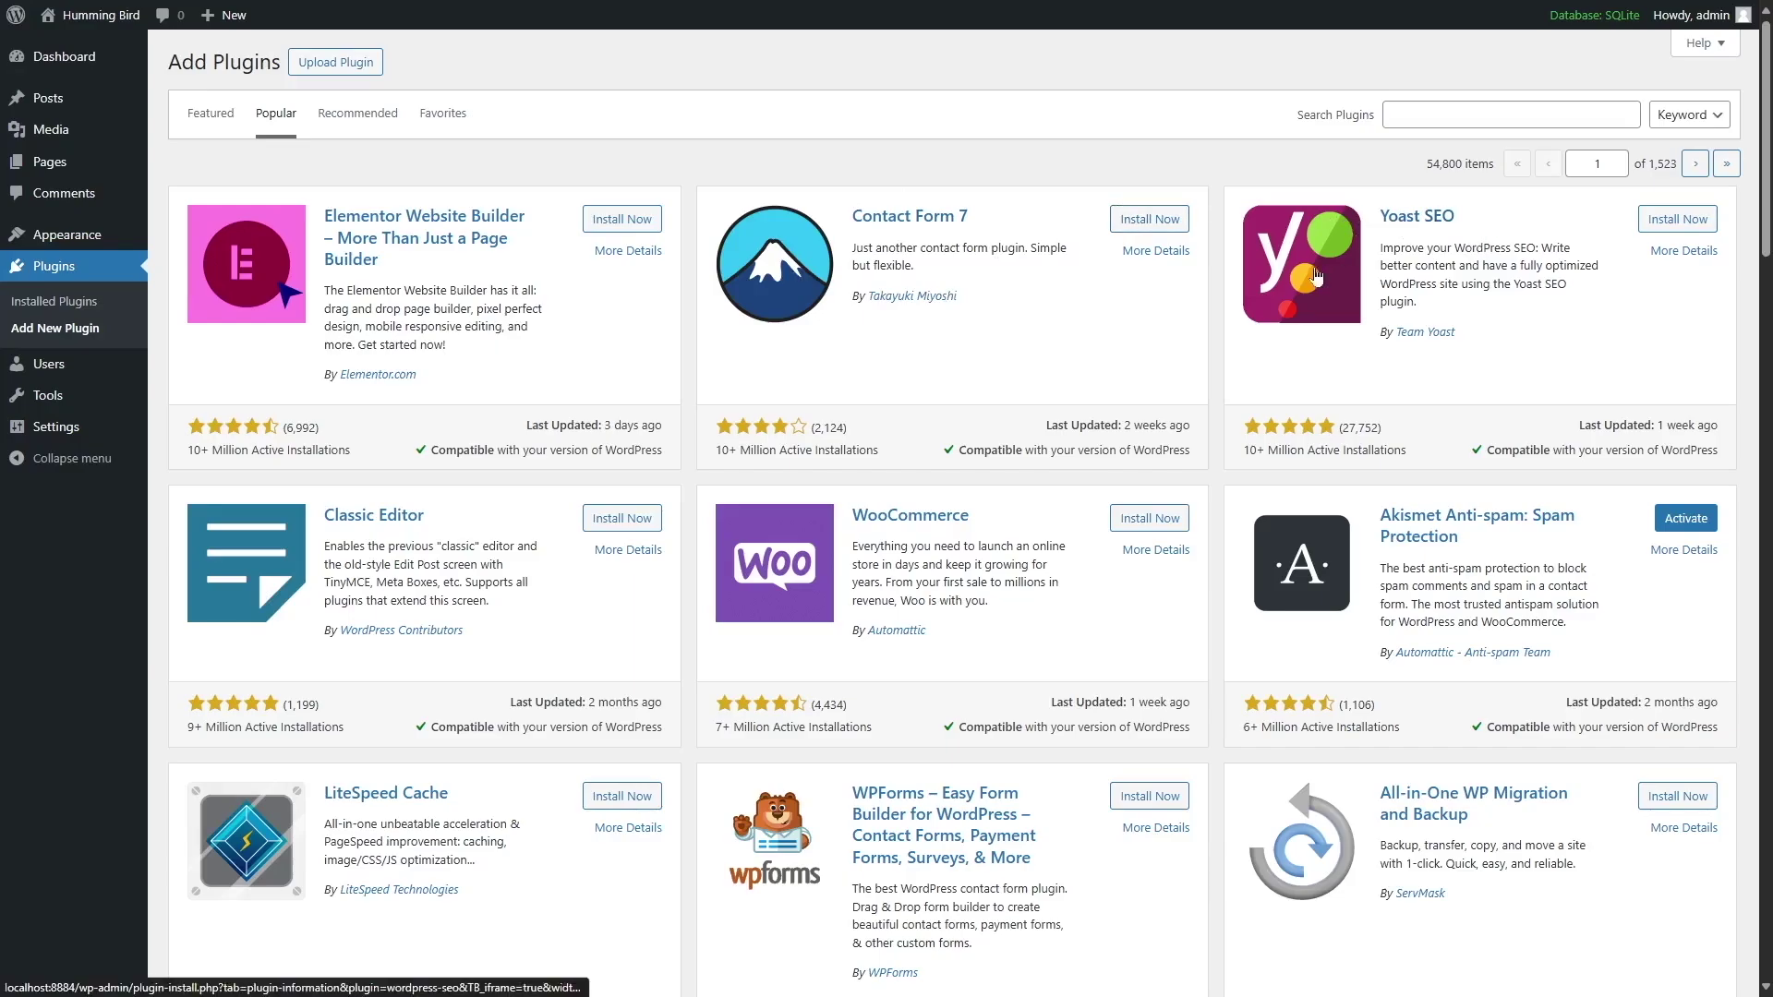
pyautogui.scroll(-4, 511, 408)
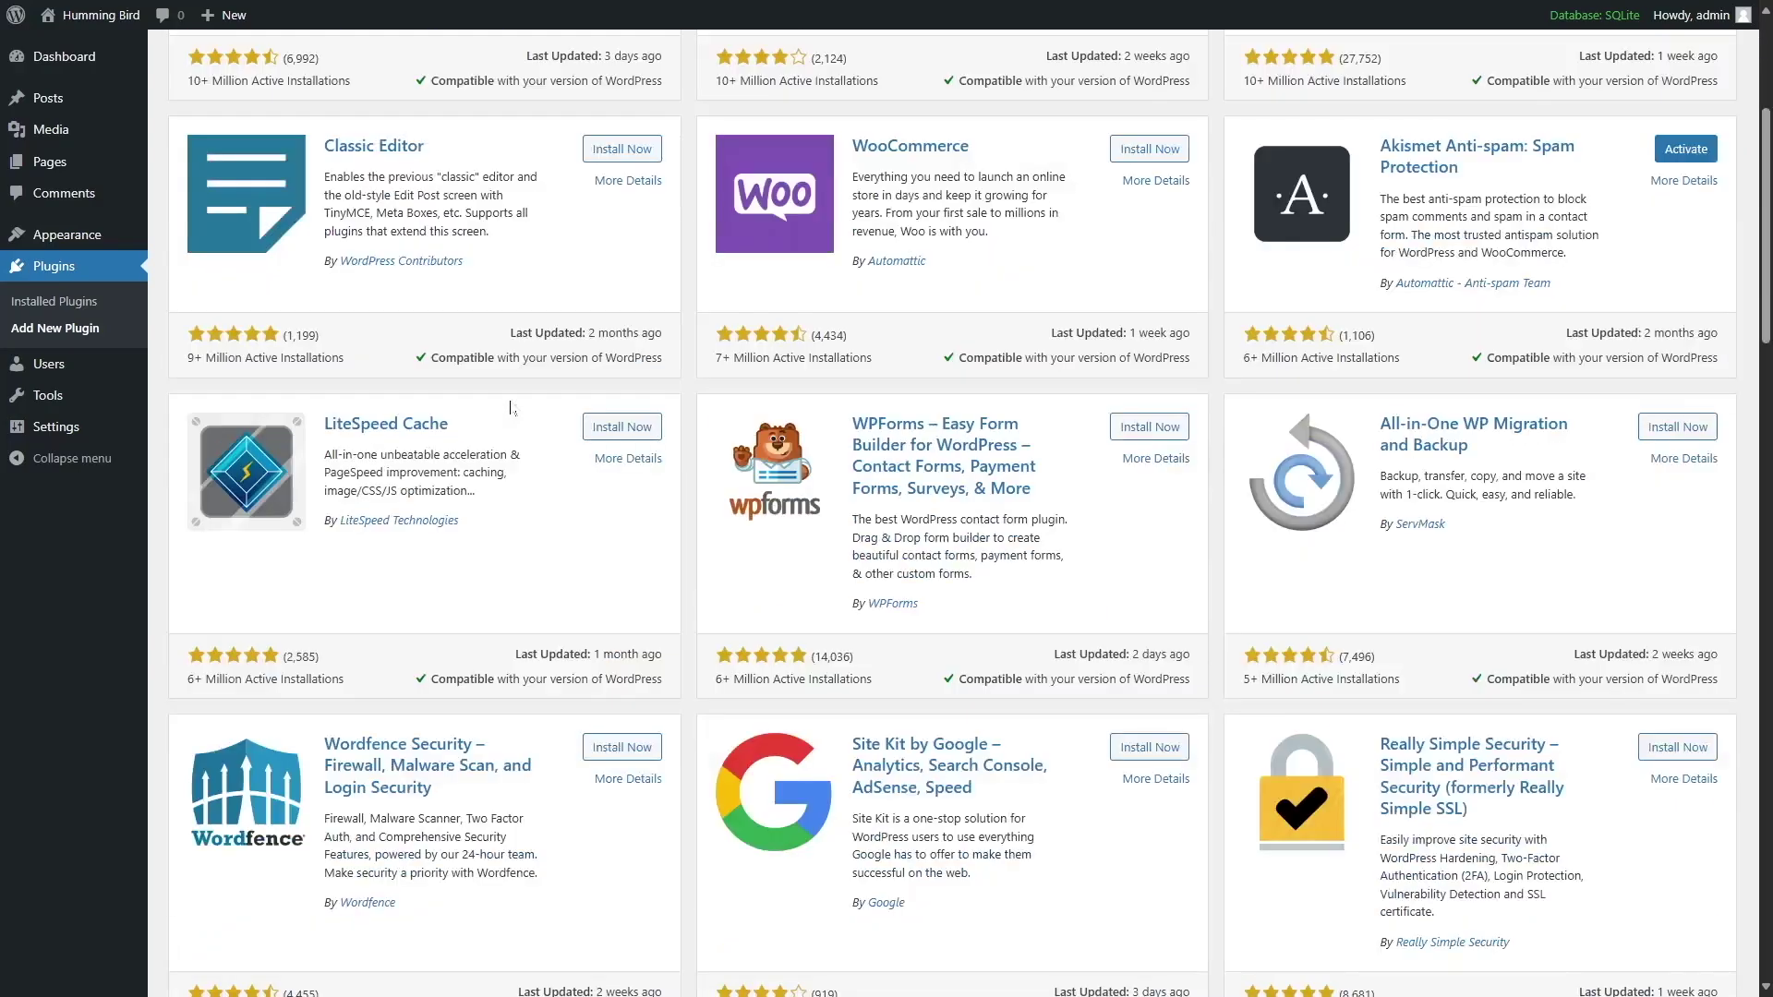
pyautogui.scroll(-3, 511, 407)
pyautogui.scroll(8, 510, 407)
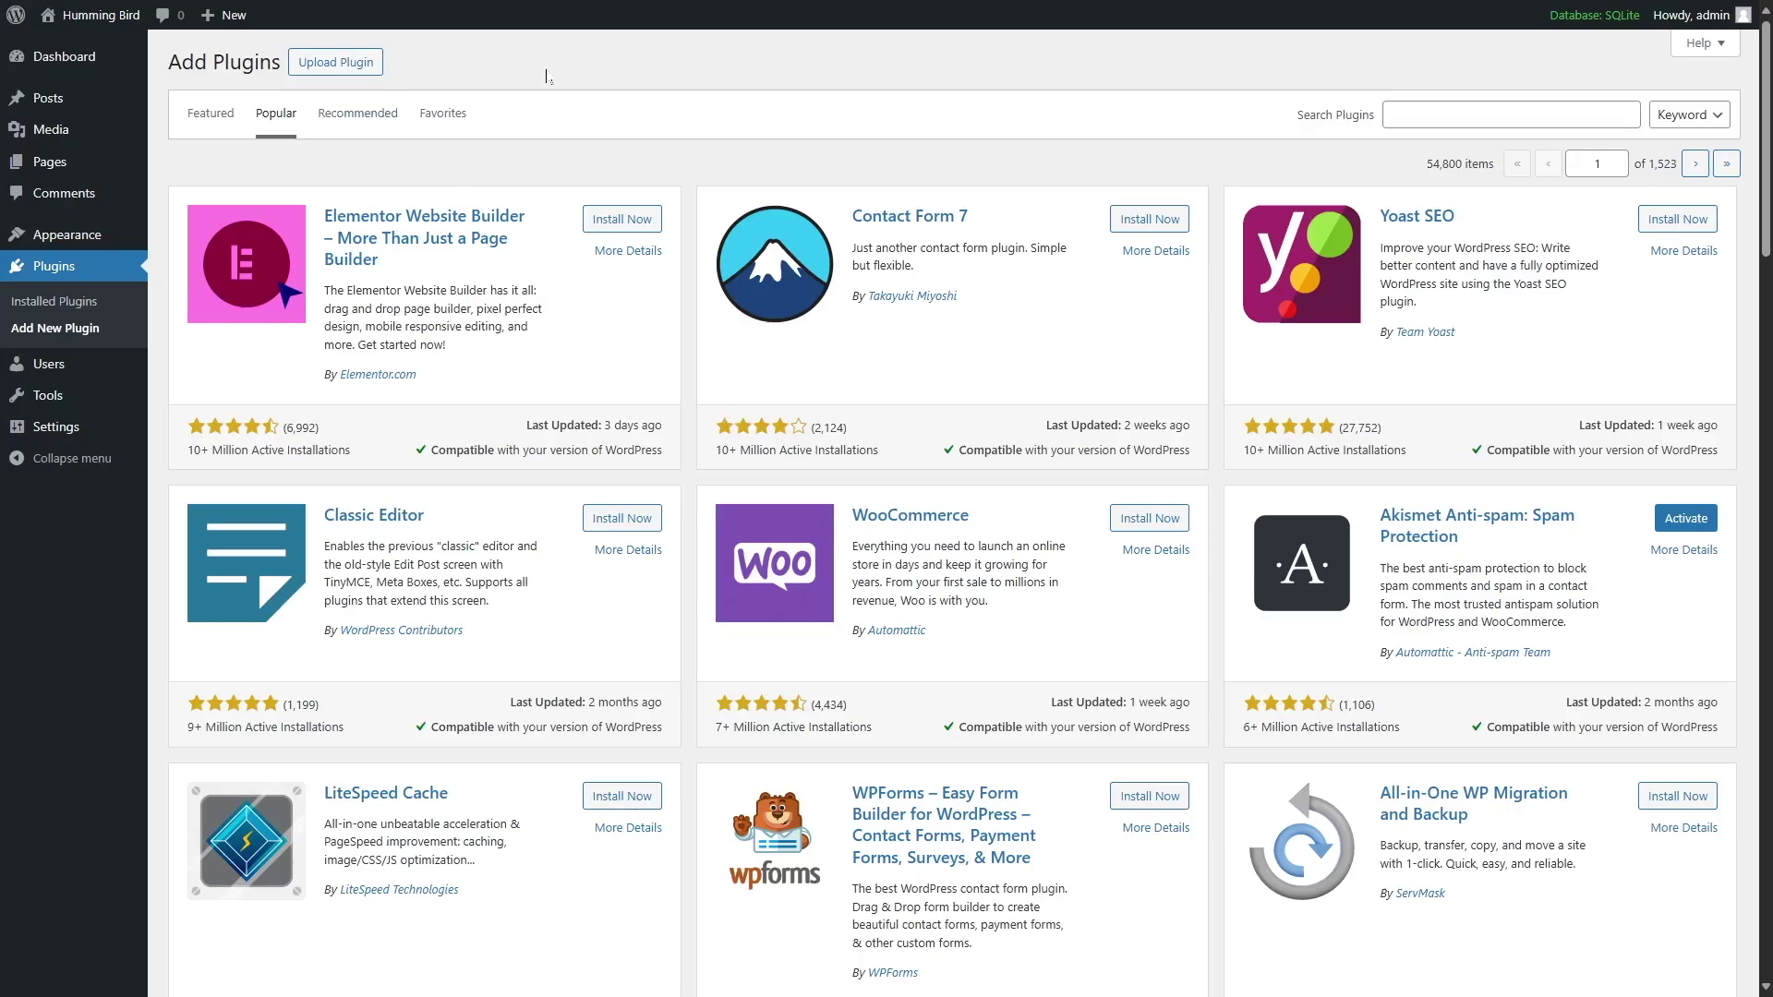
pyautogui.click(331, 70)
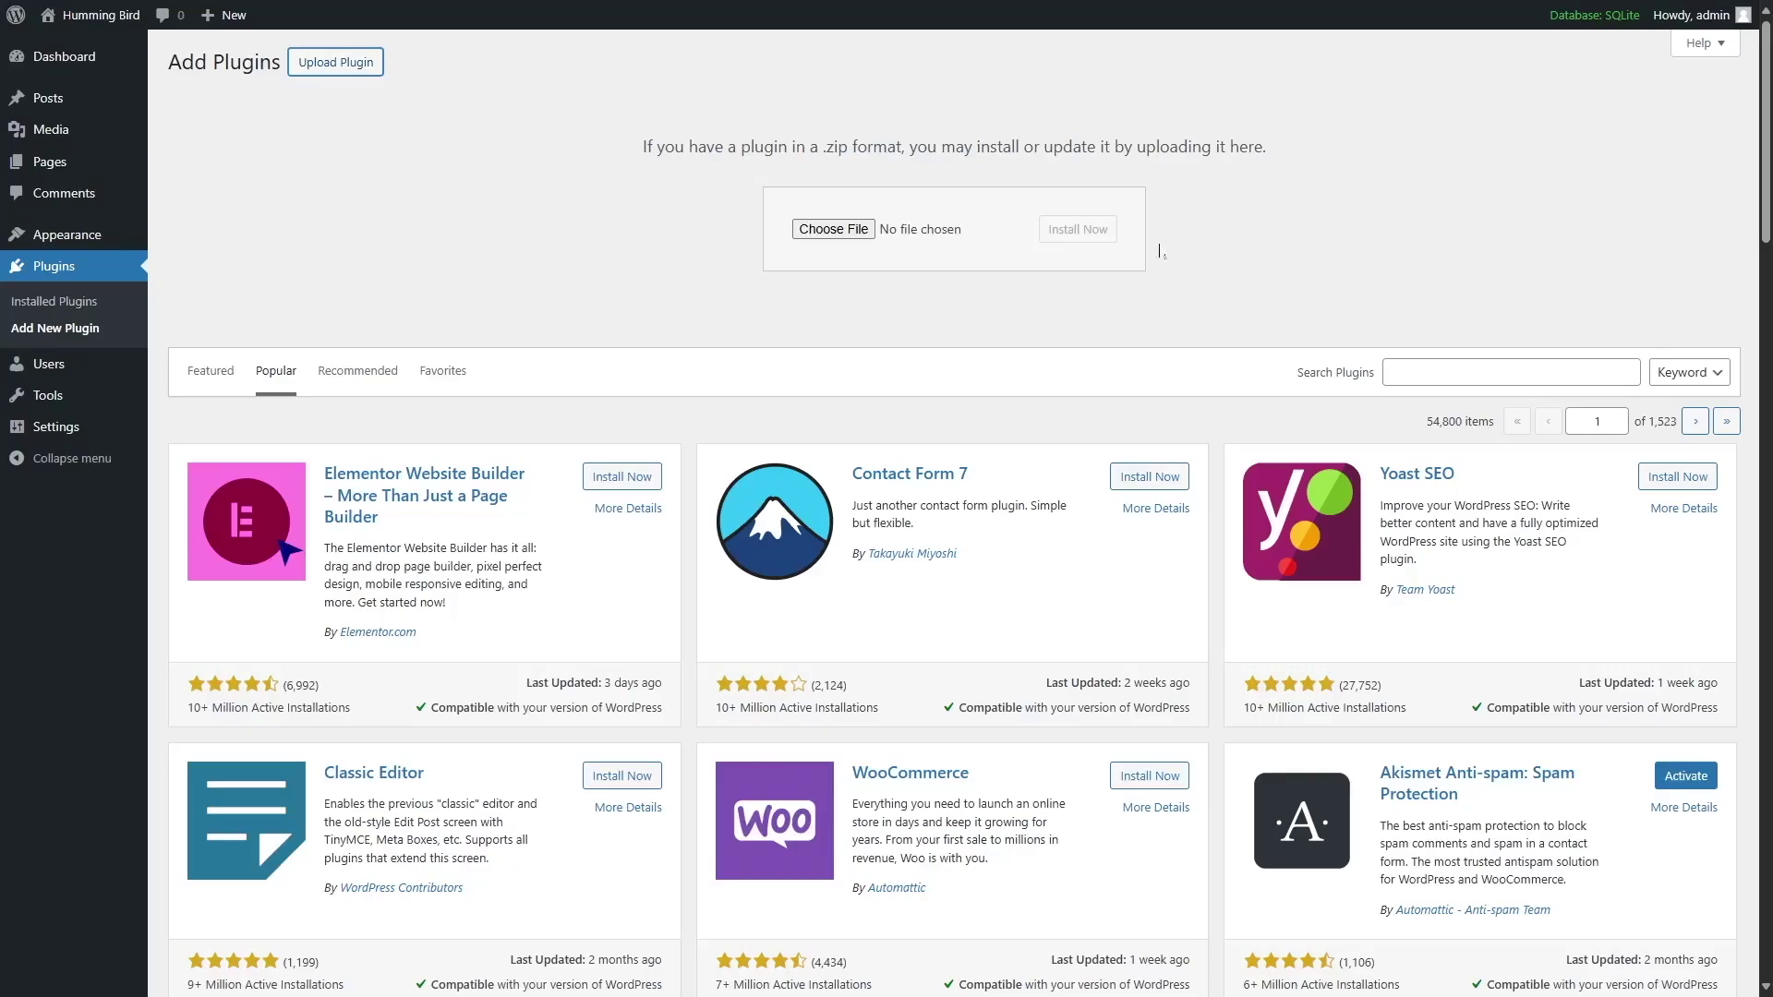
# Open the users list and look through the admin account's profile, including its personal options, name and contact info.
pyautogui.moveTo(56, 369)
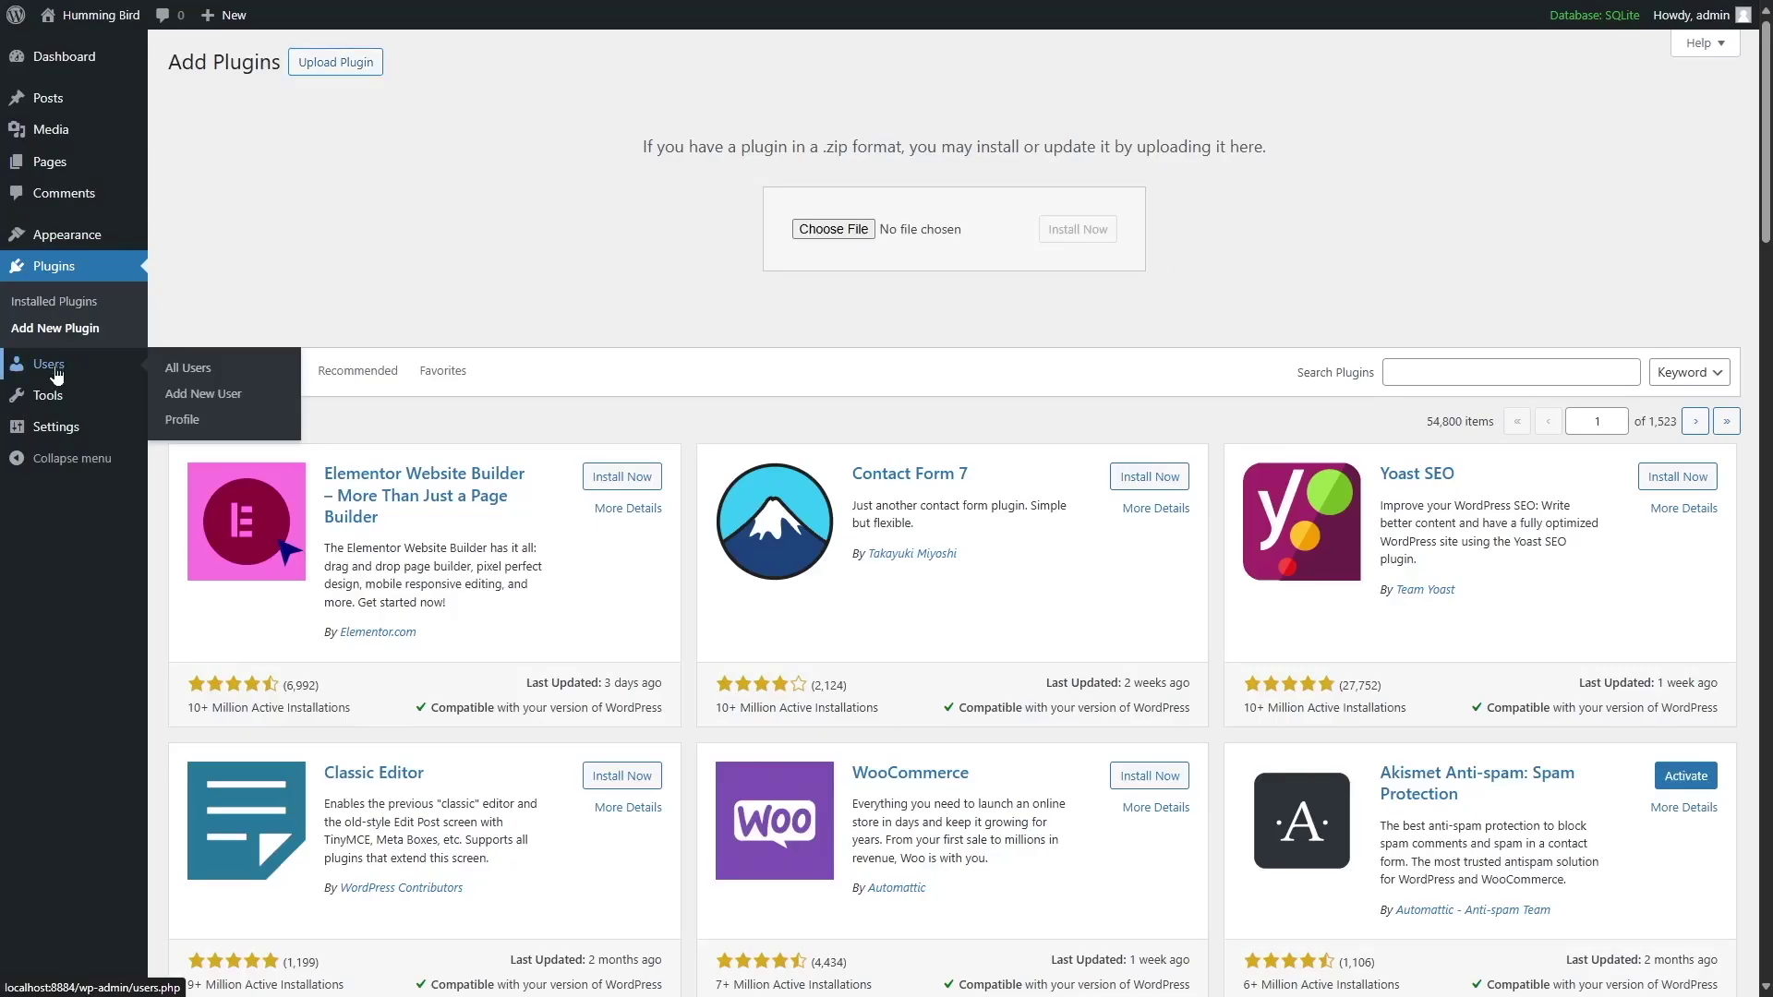
pyautogui.click(56, 372)
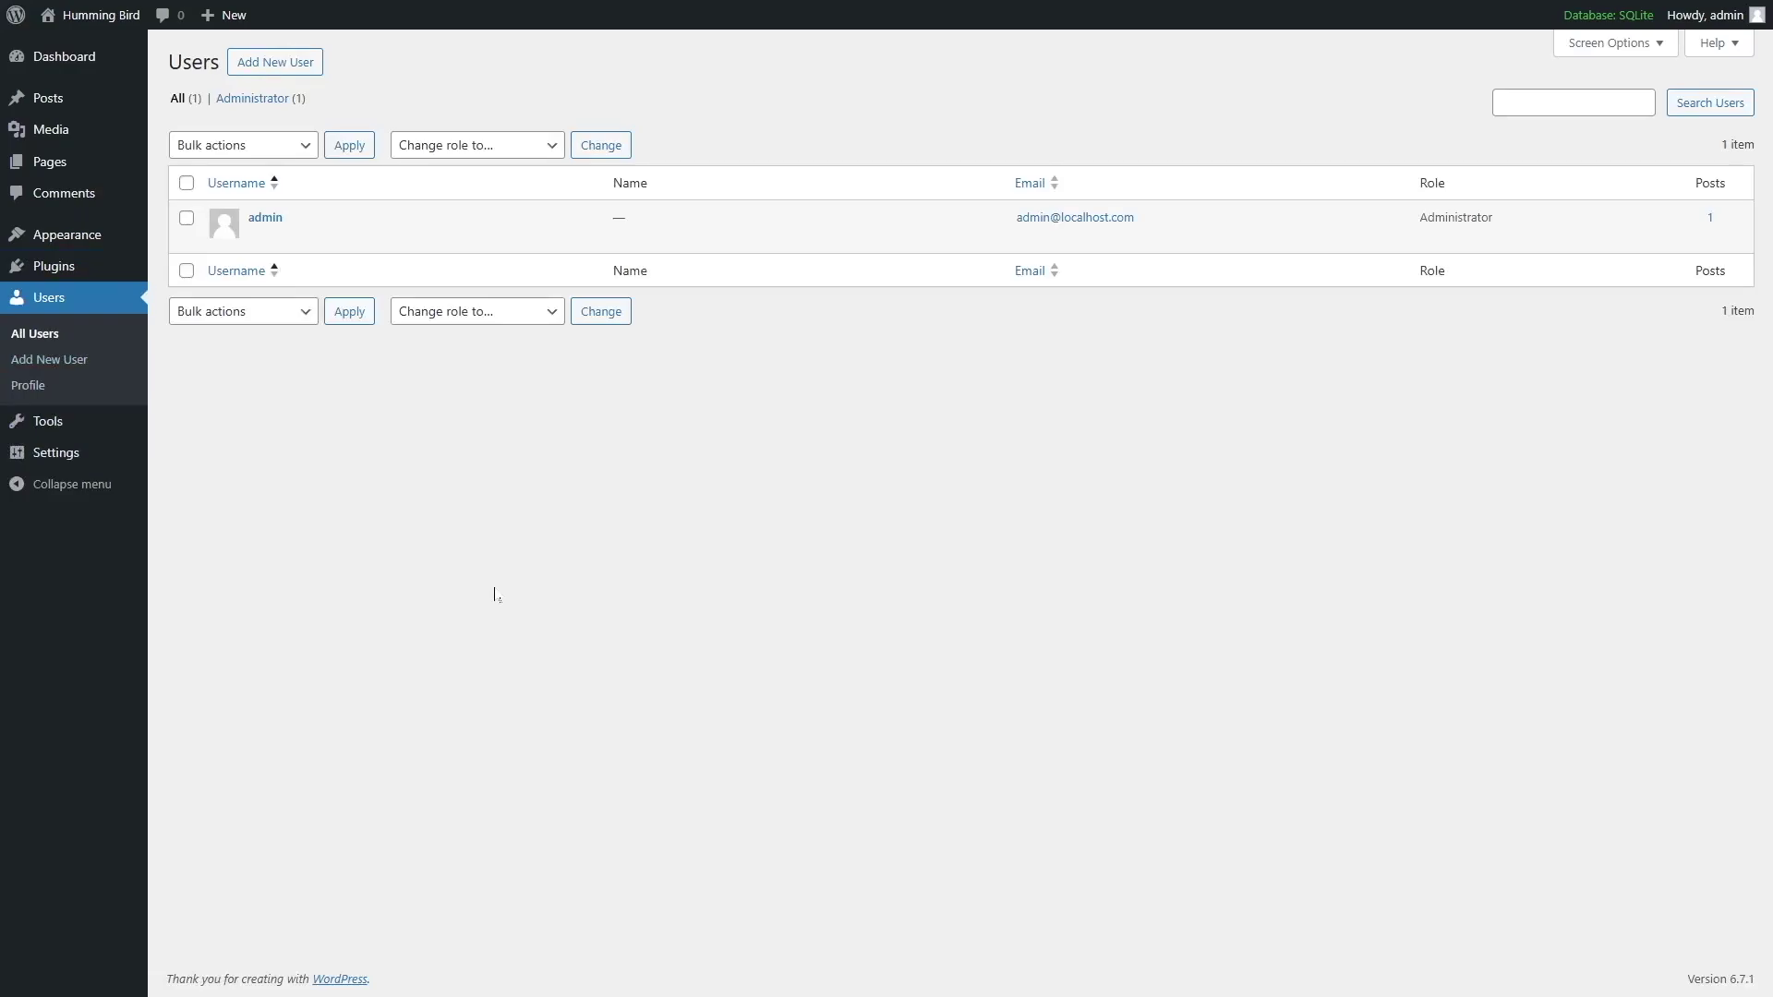
pyautogui.moveTo(278, 234)
pyautogui.click(263, 244)
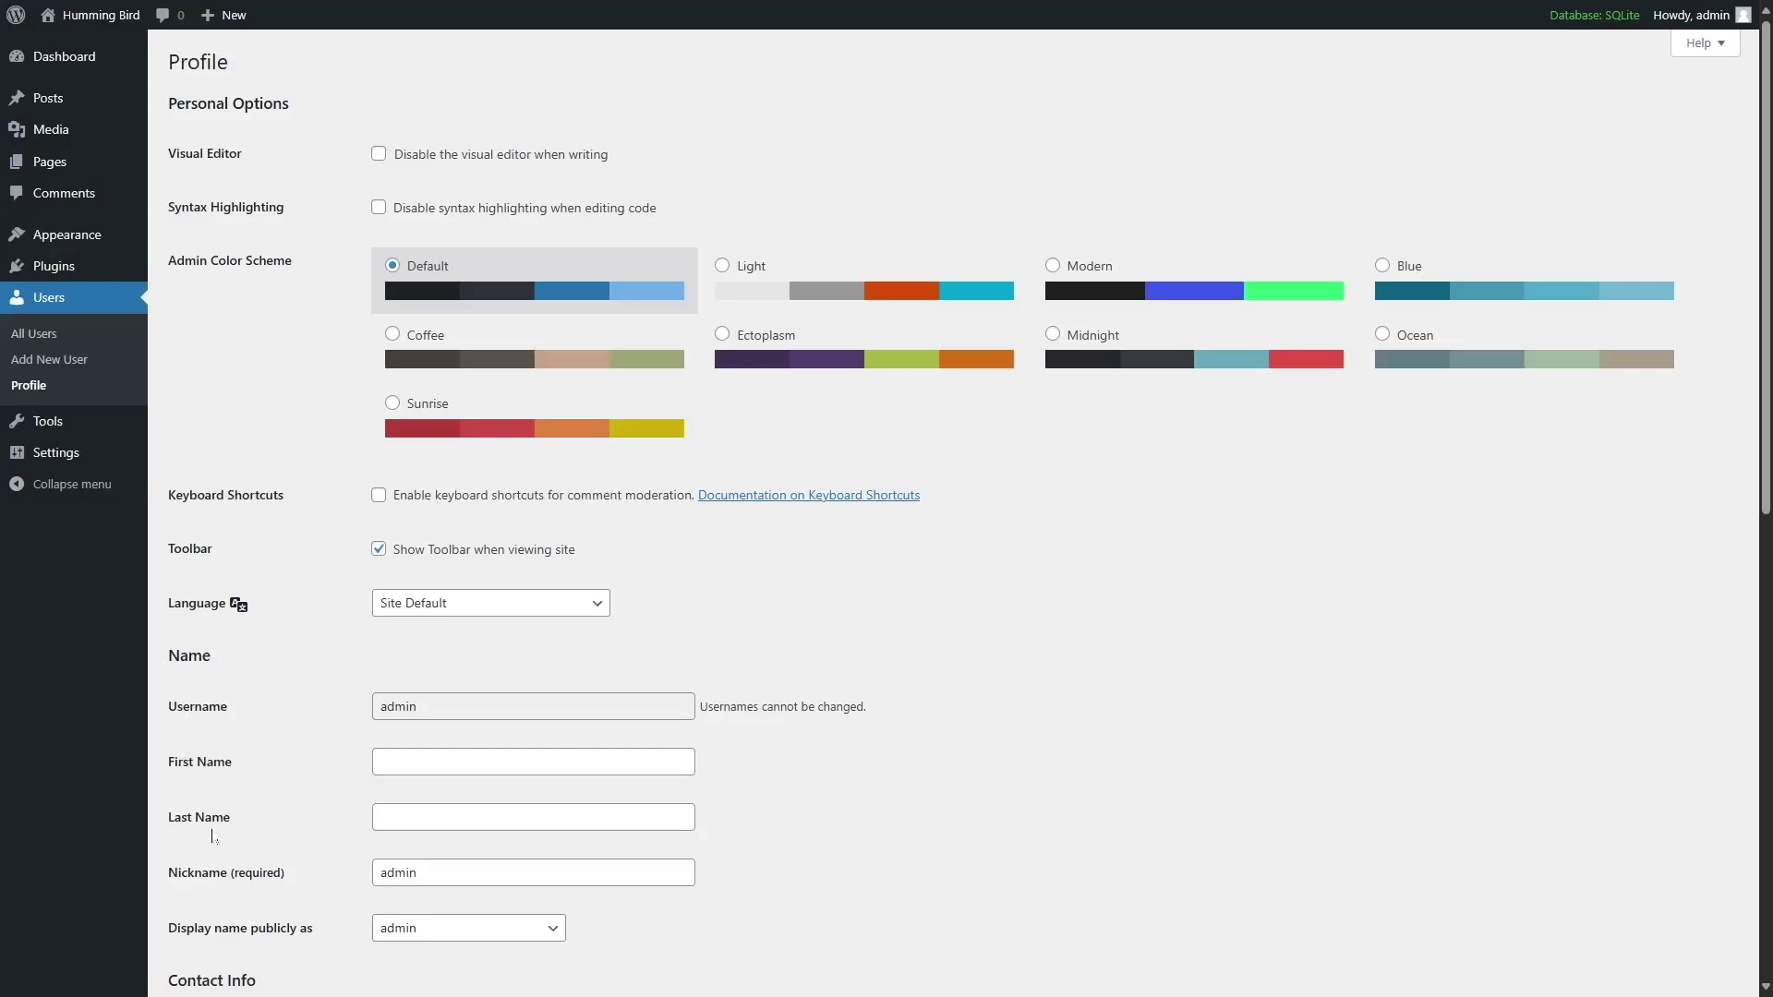
pyautogui.scroll(-4, 828, 762)
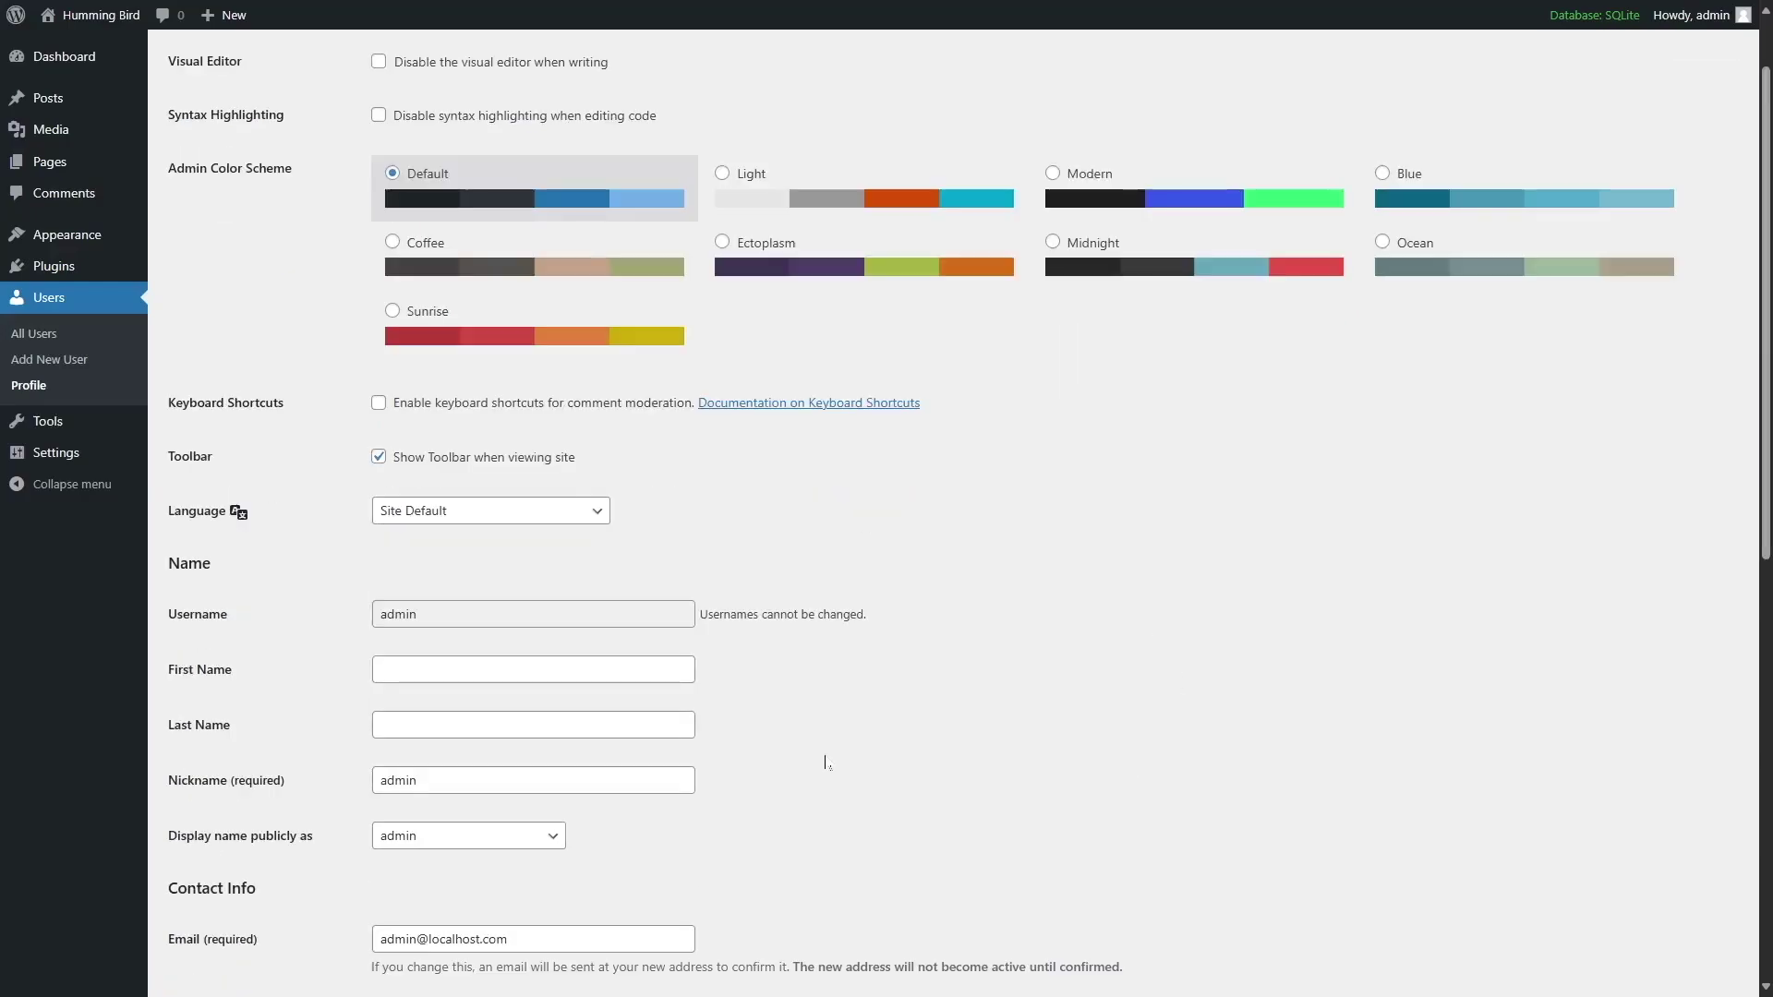
pyautogui.scroll(2, 869, 554)
pyautogui.scroll(2, 870, 554)
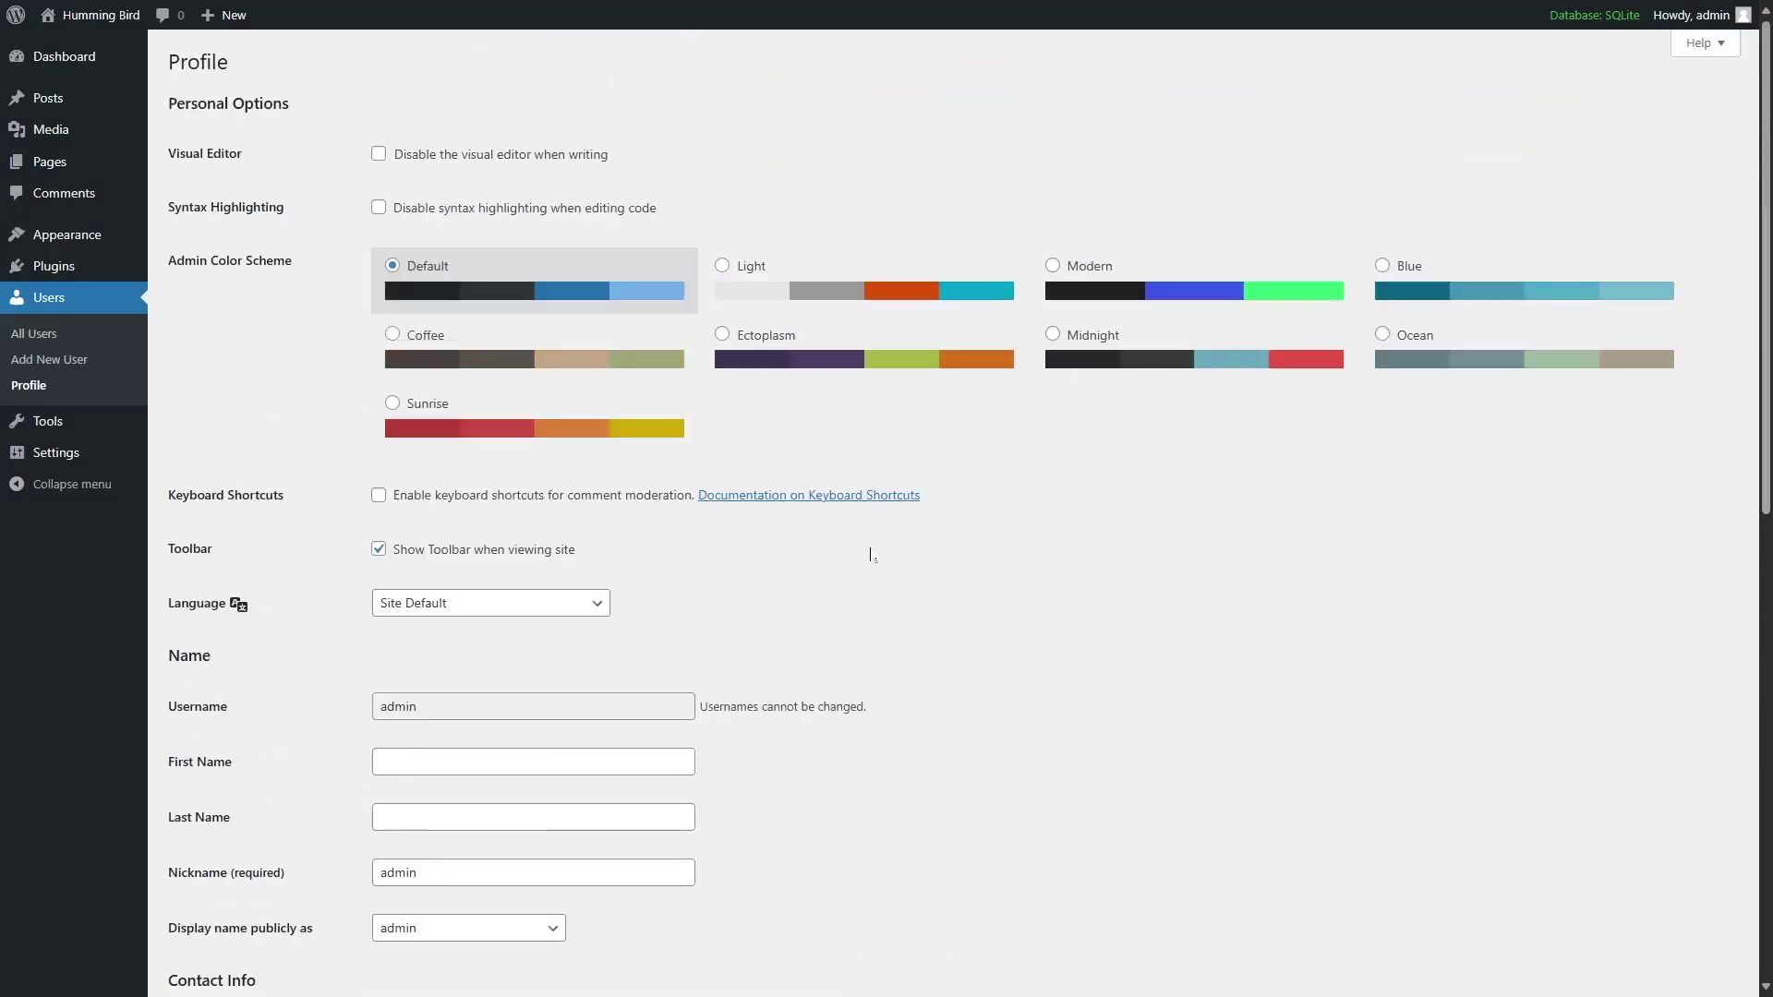
# Open the form for adding a new user and view the available roles without choosing one.
pyautogui.click(51, 372)
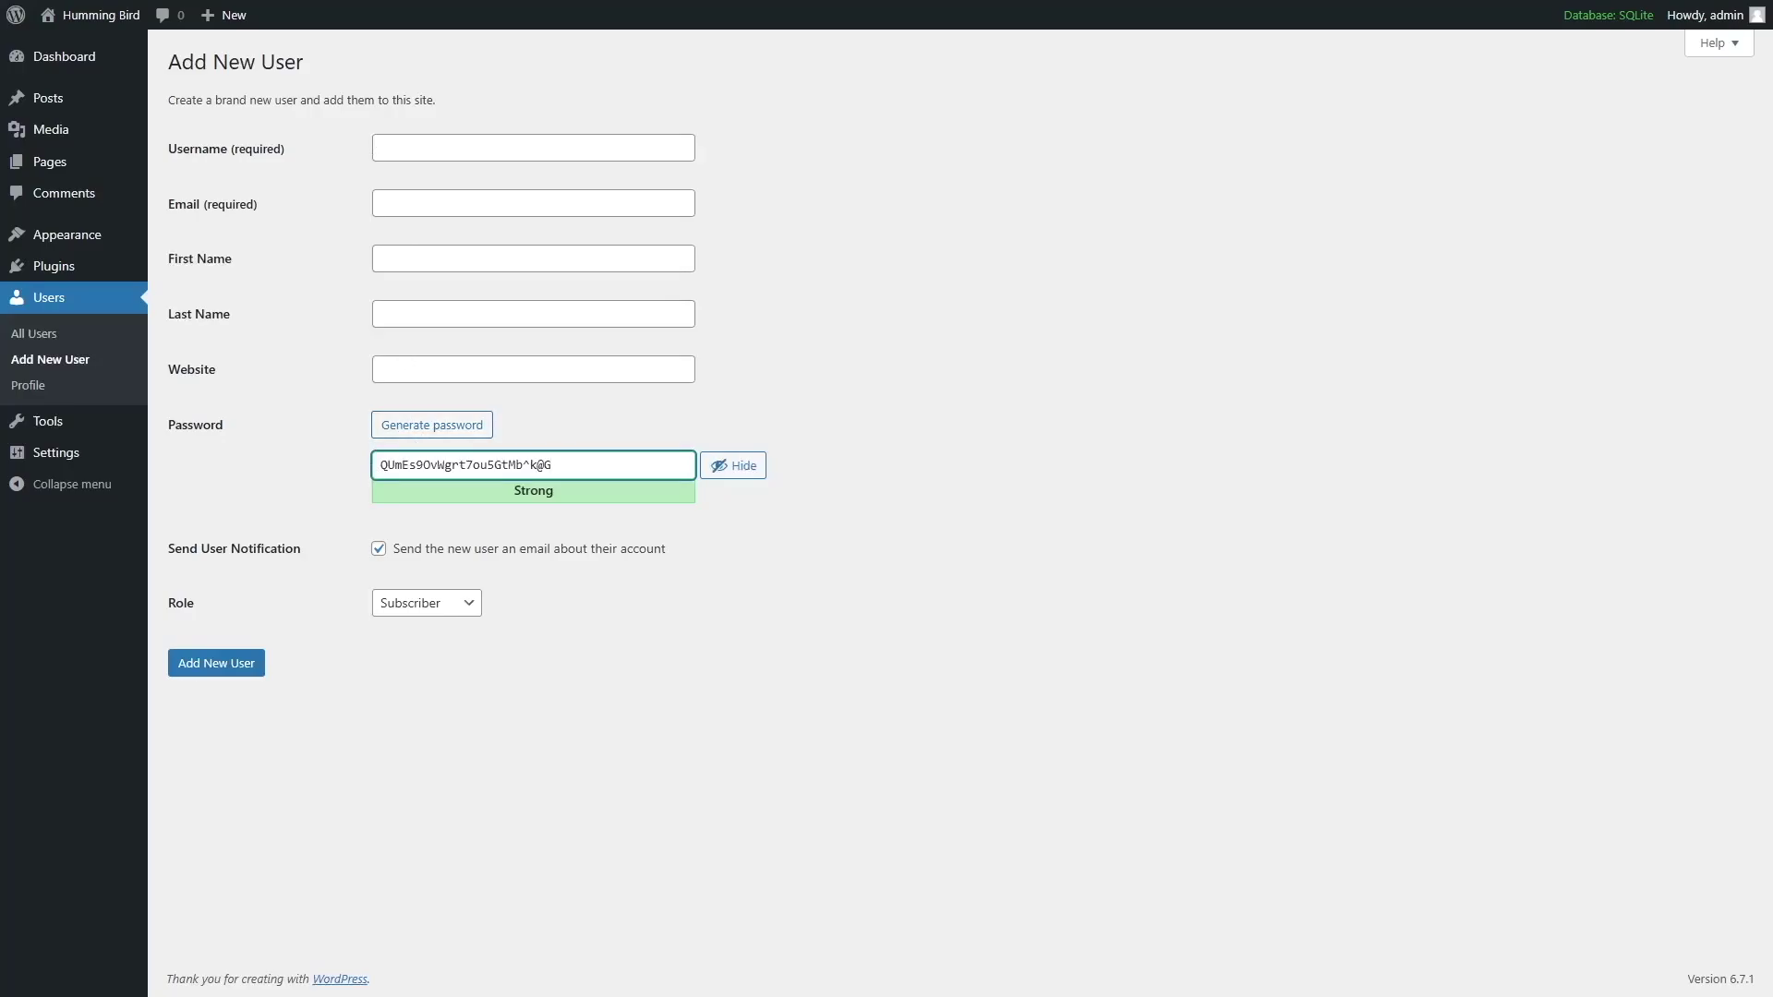
pyautogui.click(440, 604)
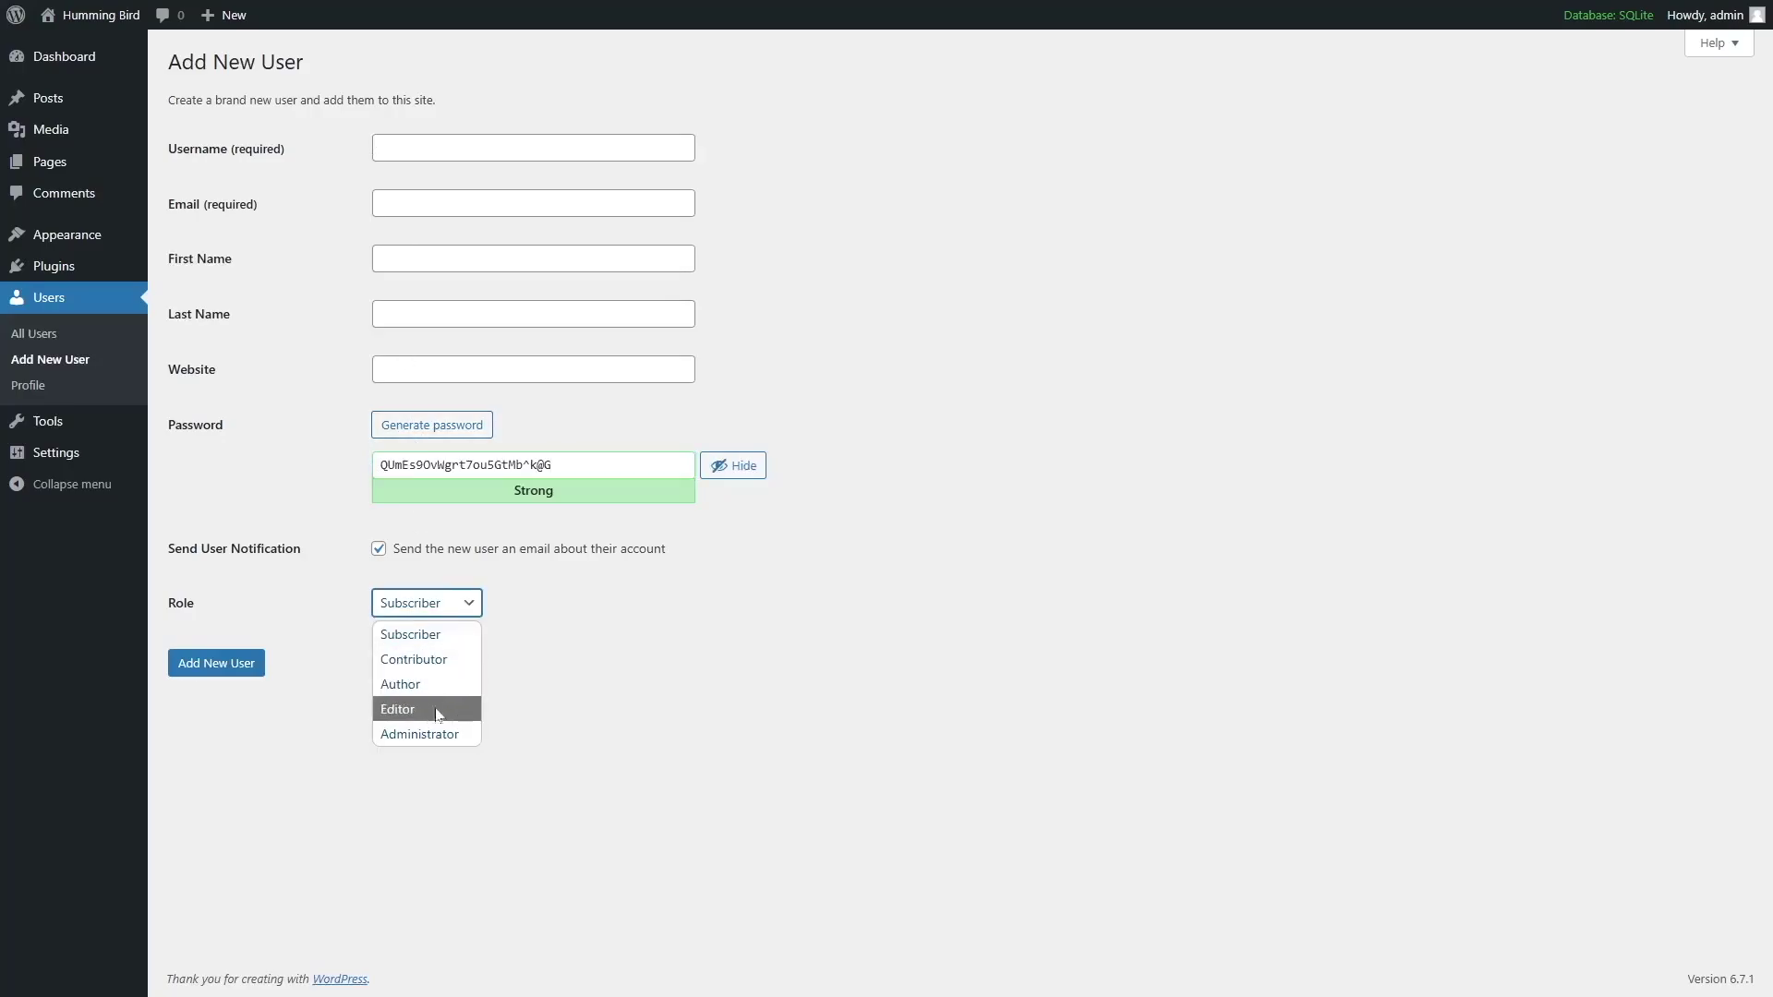
pyautogui.click(284, 739)
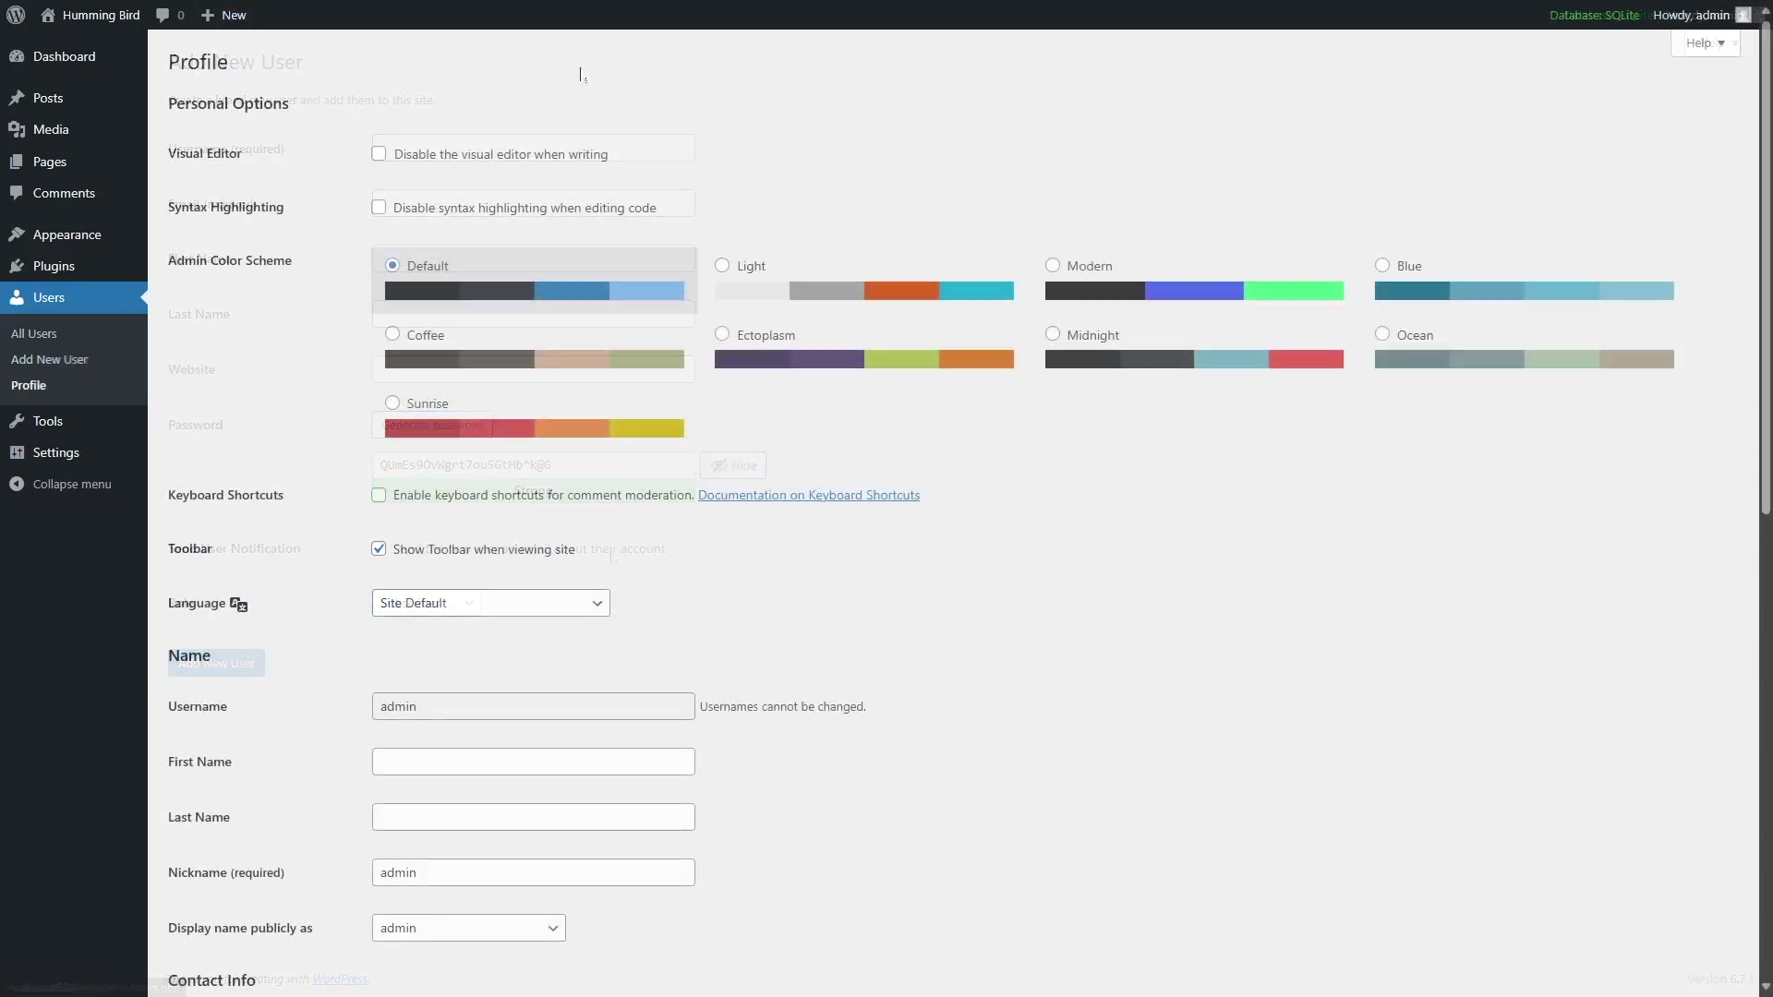
# Look over the available tools and importers, and try out the export choices for posts and media.
pyautogui.click(135, 431)
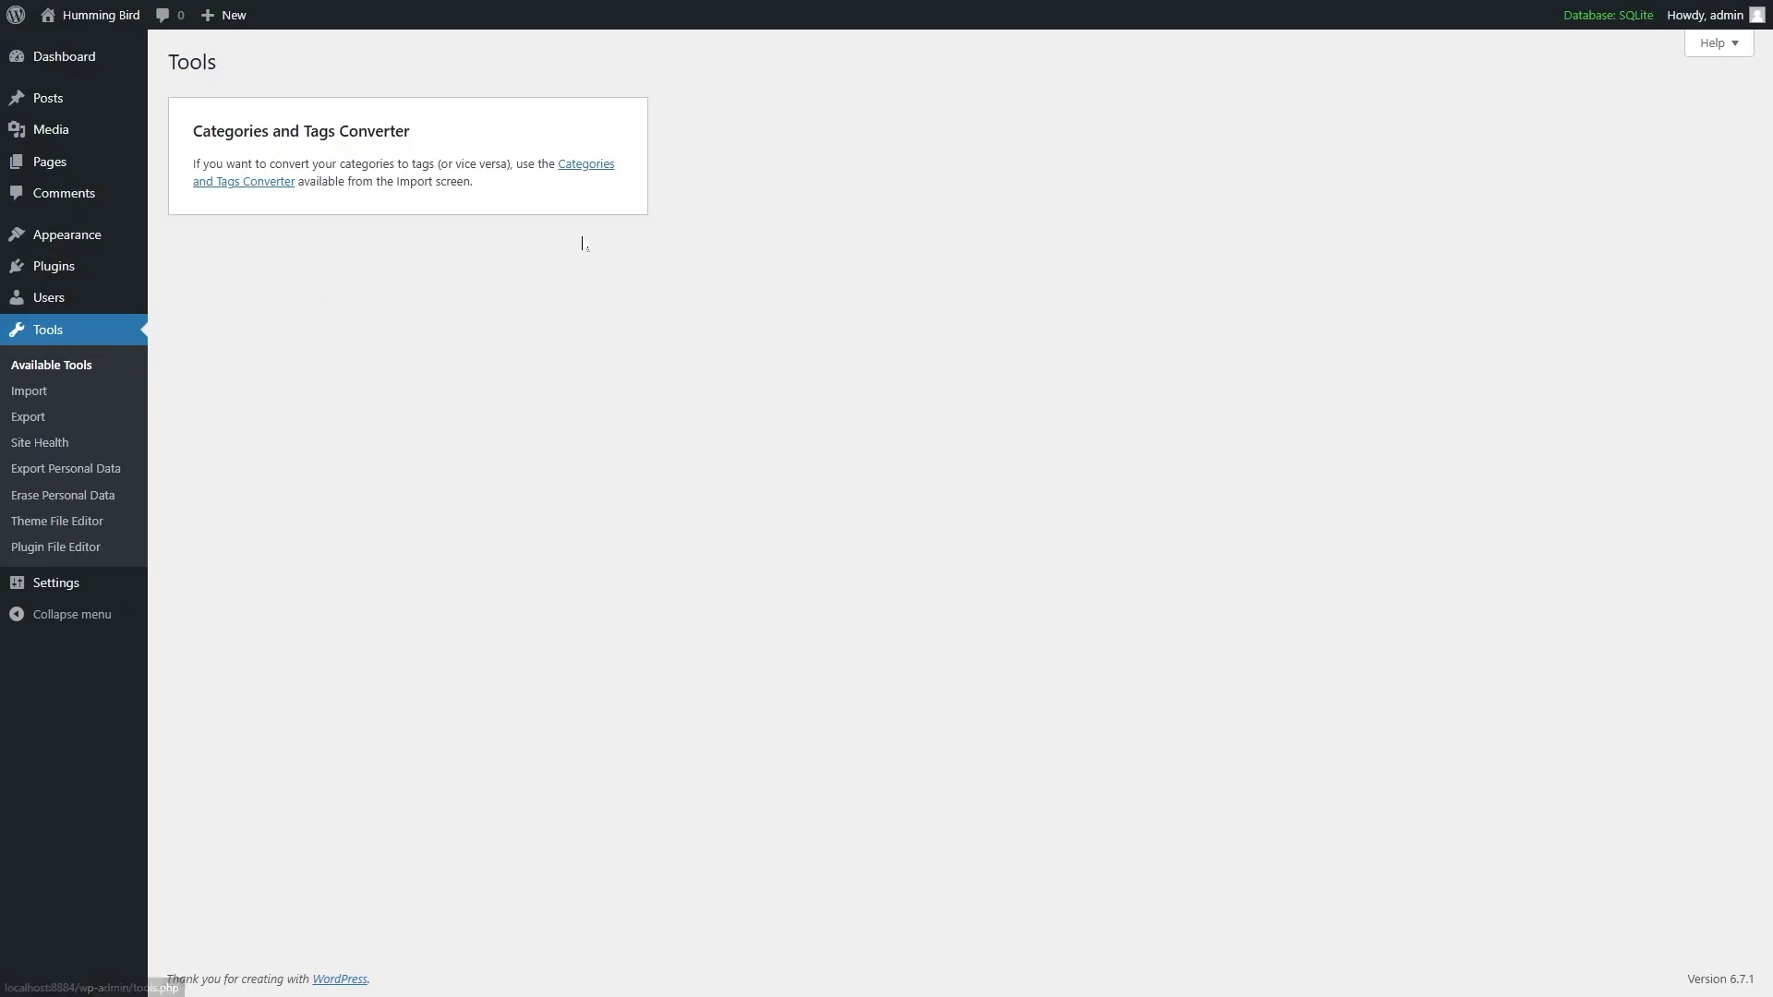
pyautogui.click(77, 401)
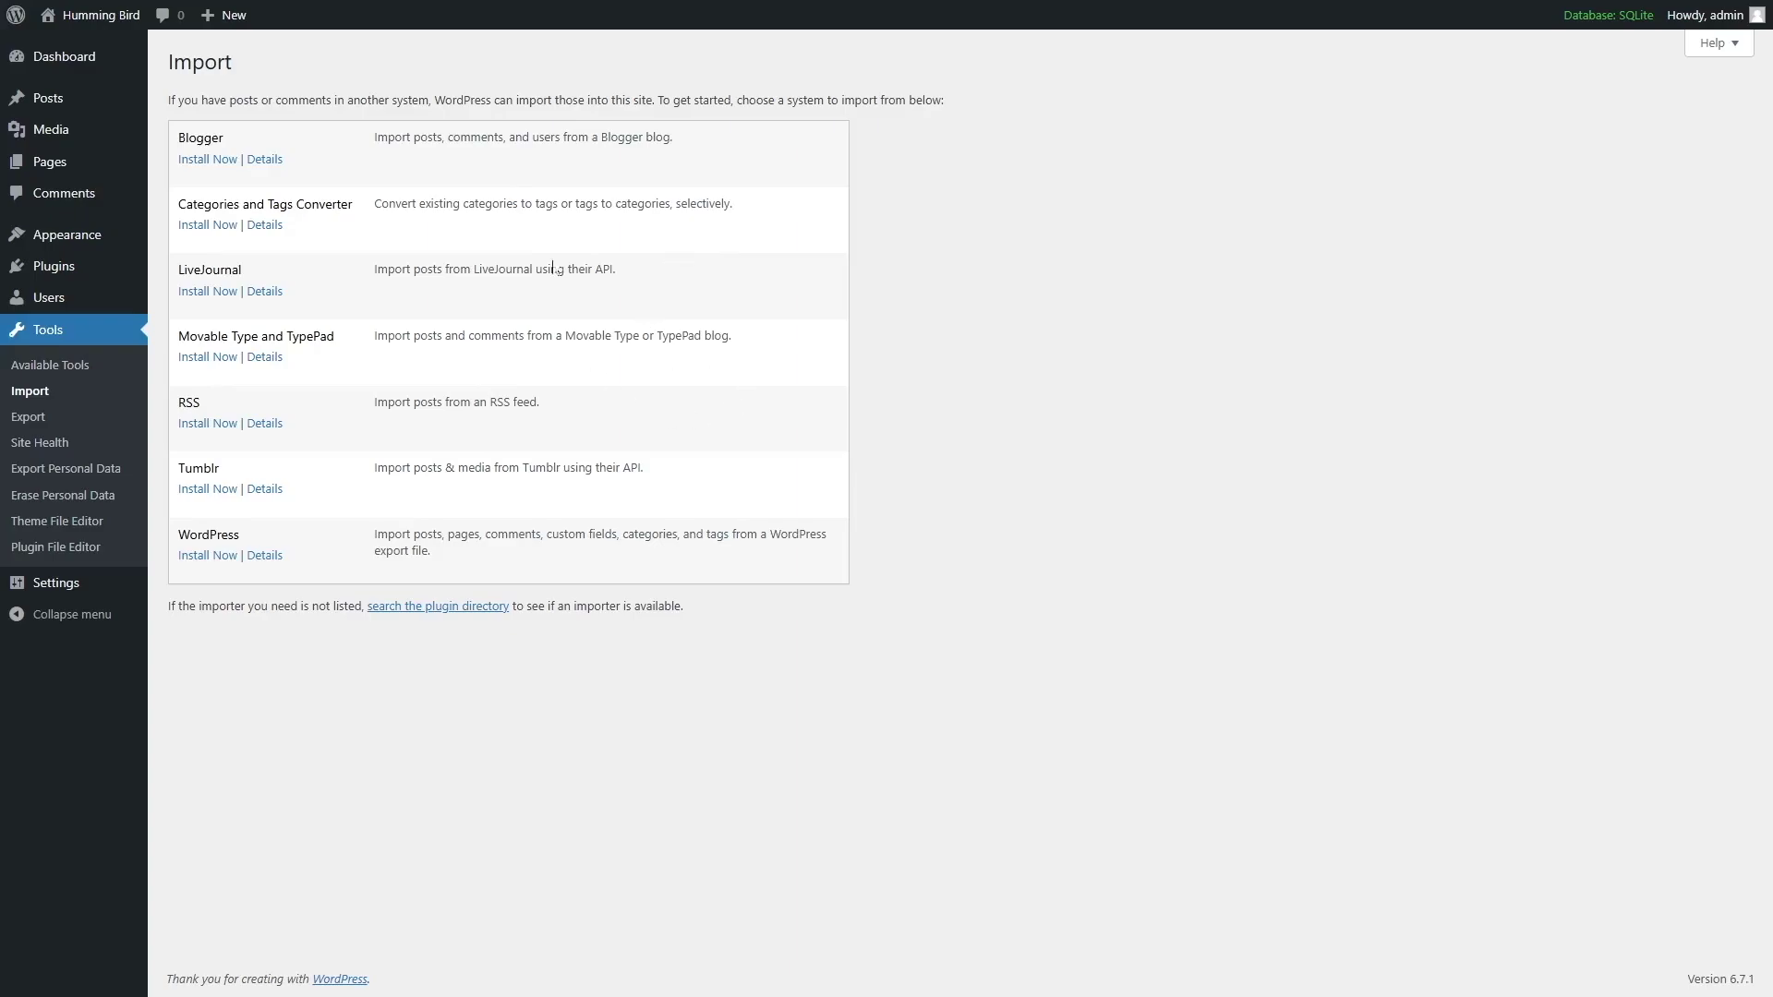
pyautogui.click(61, 419)
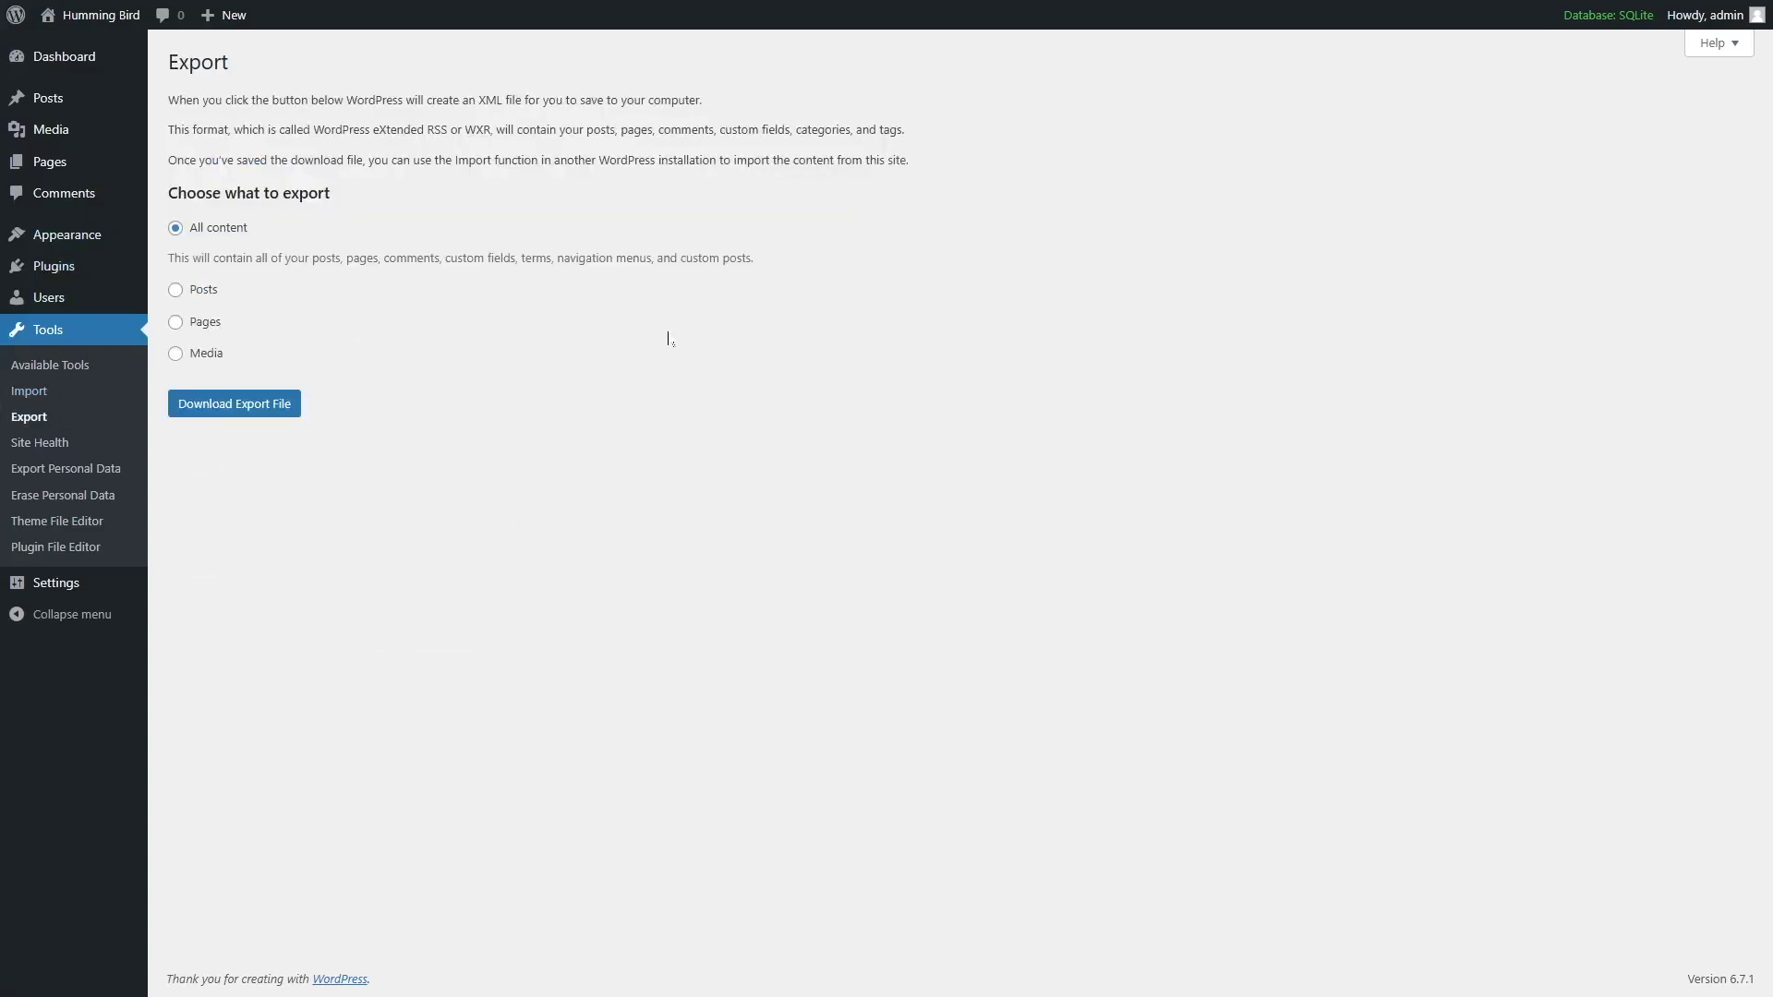
pyautogui.click(210, 292)
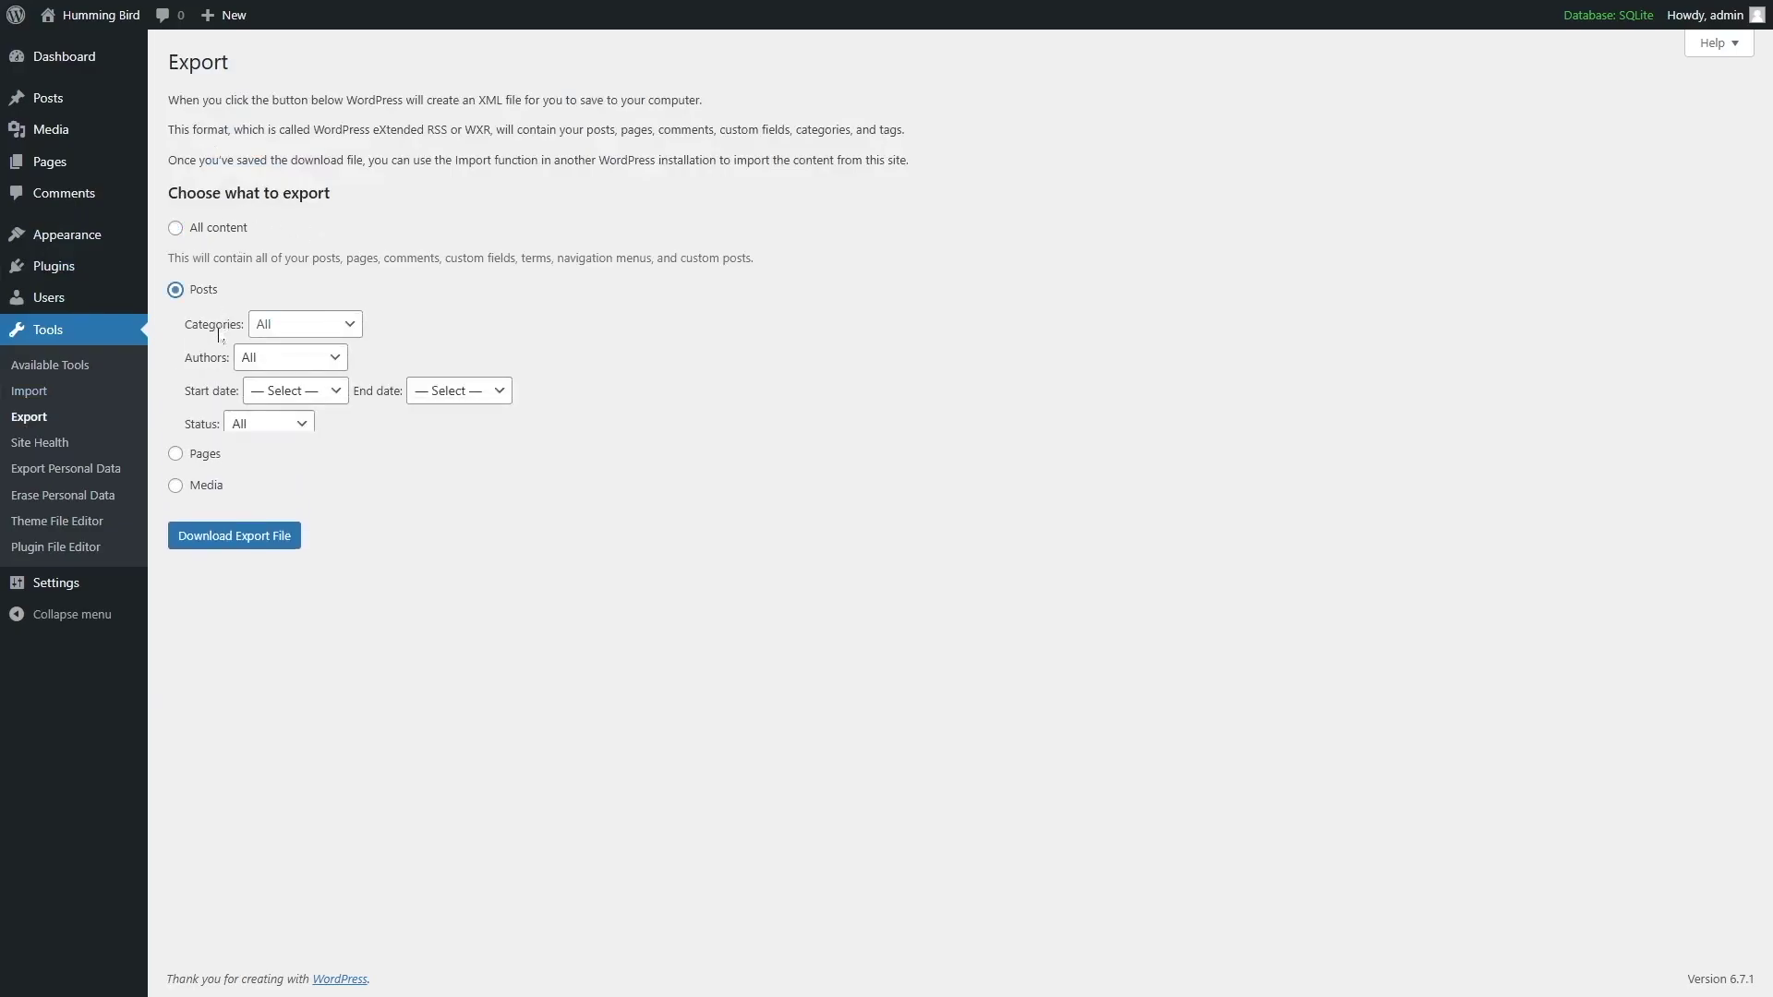
pyautogui.click(221, 462)
pyautogui.click(210, 459)
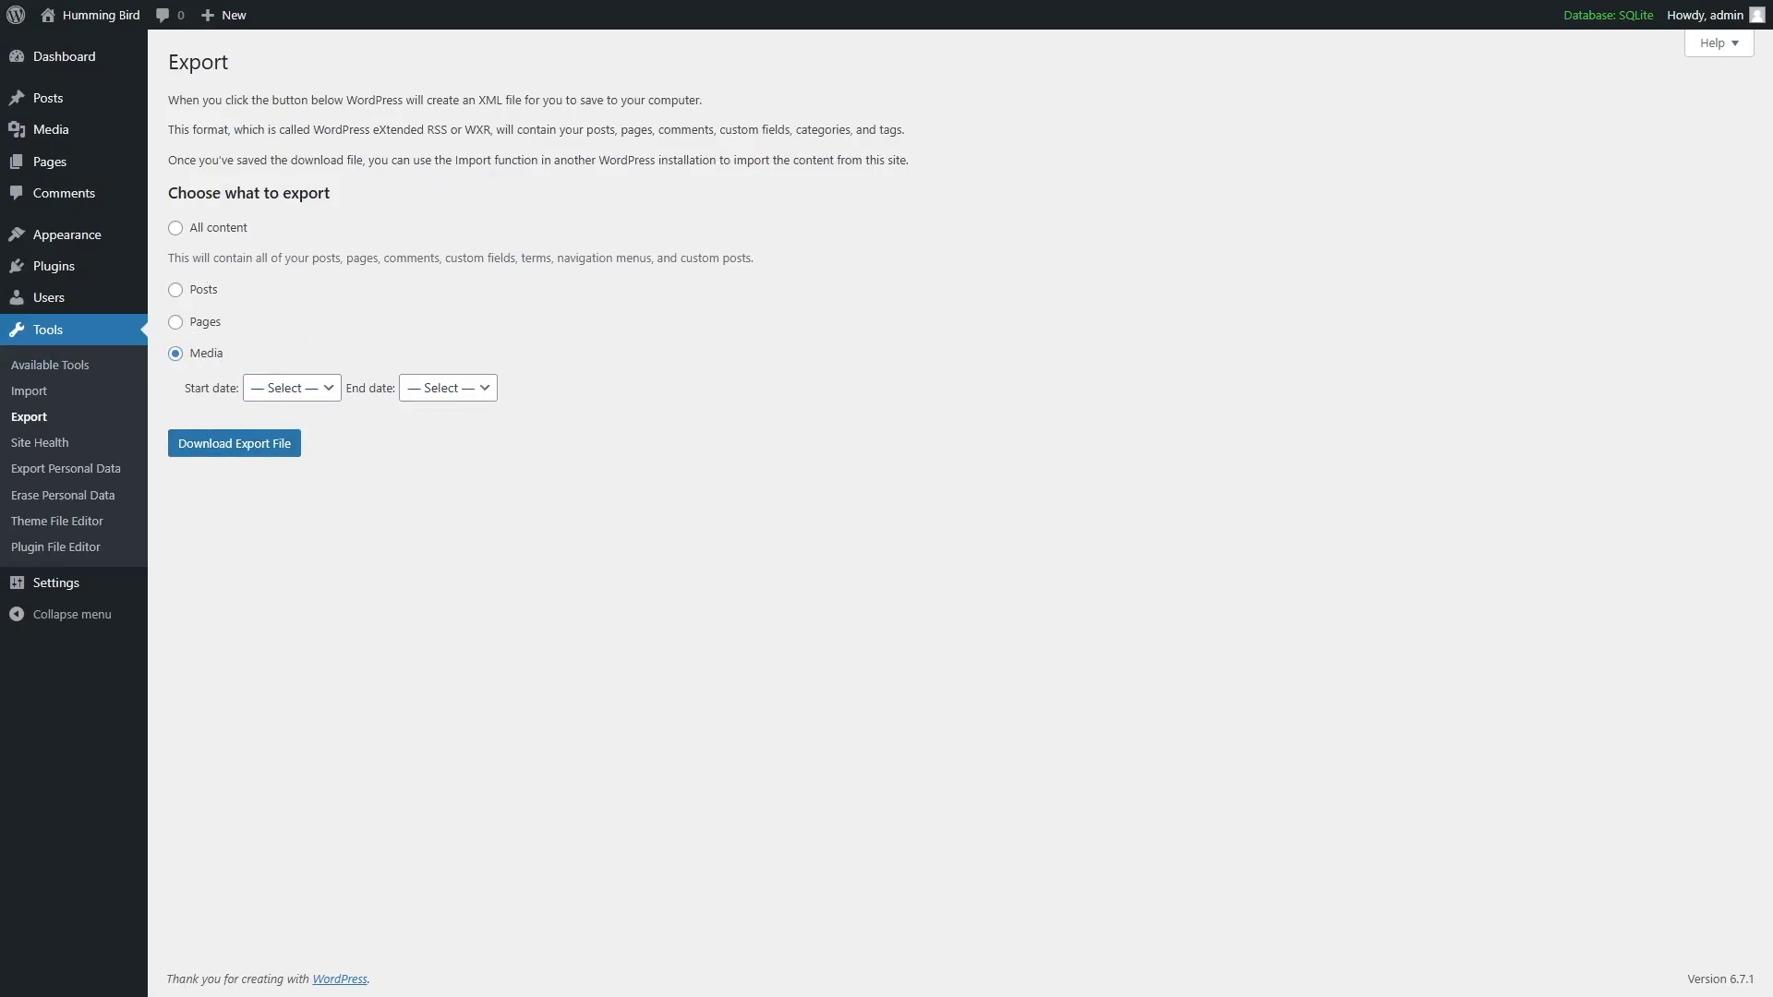
pyautogui.press('Down')
# Check the Site Health status and open the Erase Personal Data tool.
pyautogui.click(40, 443)
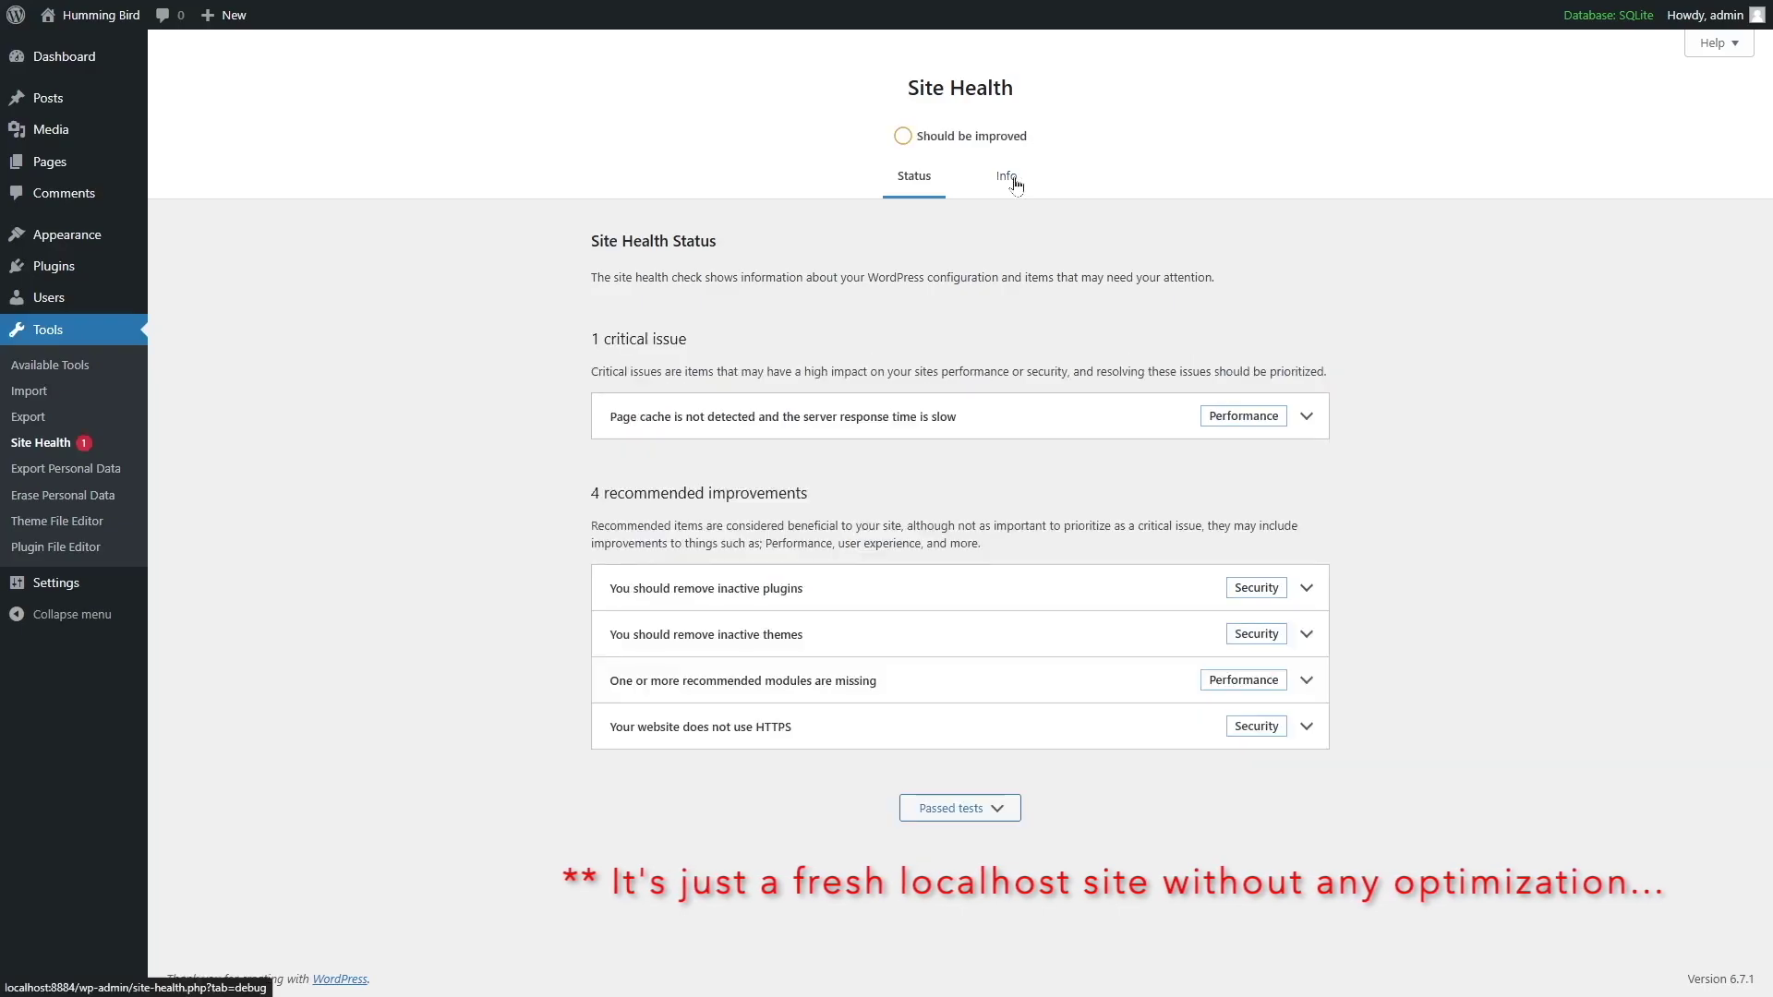
pyautogui.click(62, 499)
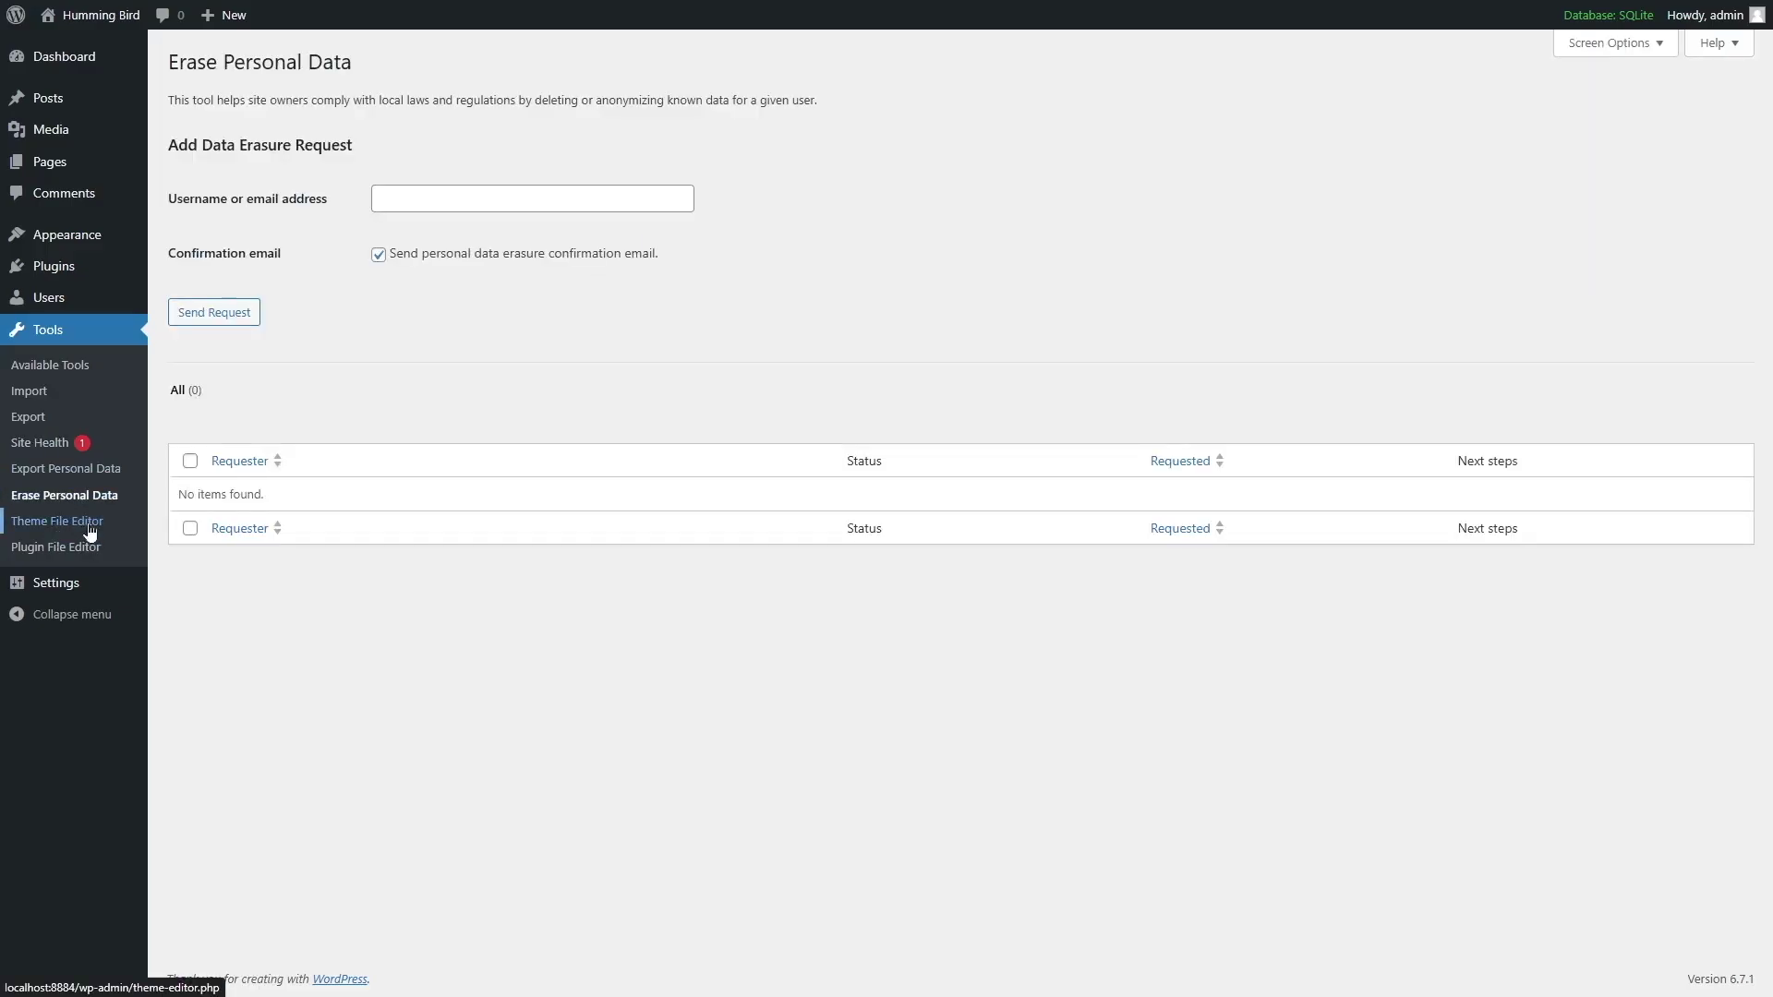
# Open the theme file editor and the plugin file editor, going back from each without editing any files.
pyautogui.click(88, 524)
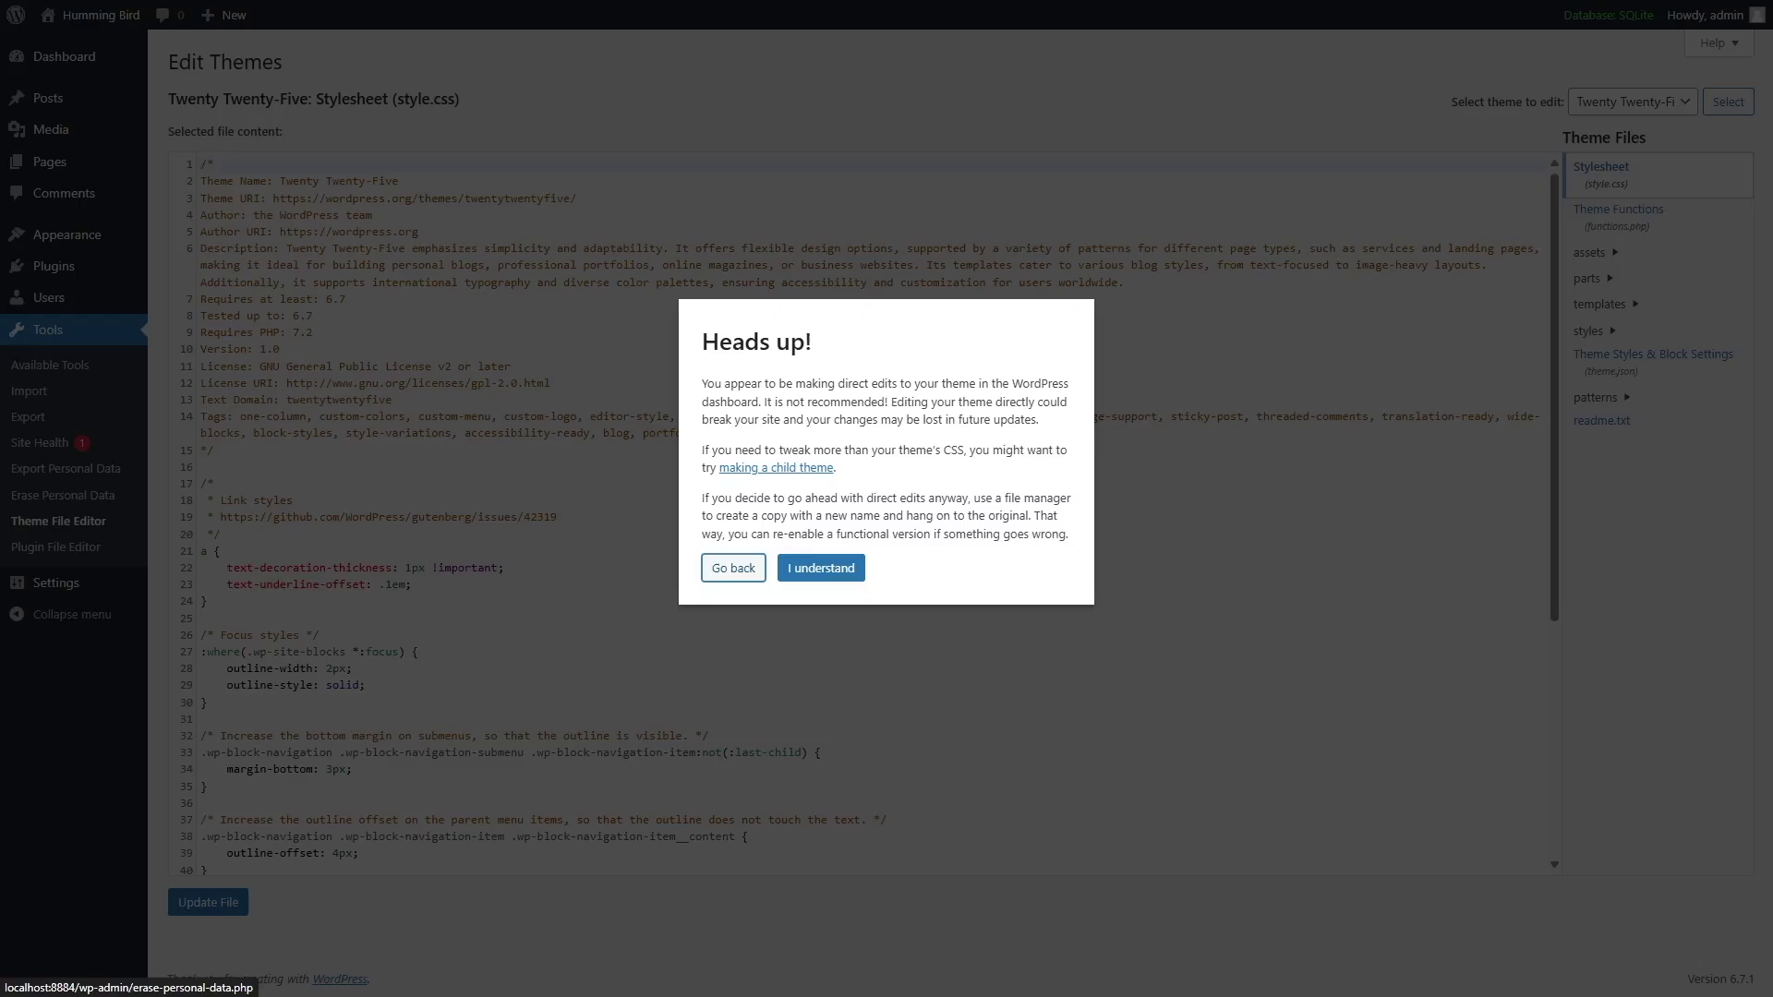
pyautogui.click(722, 577)
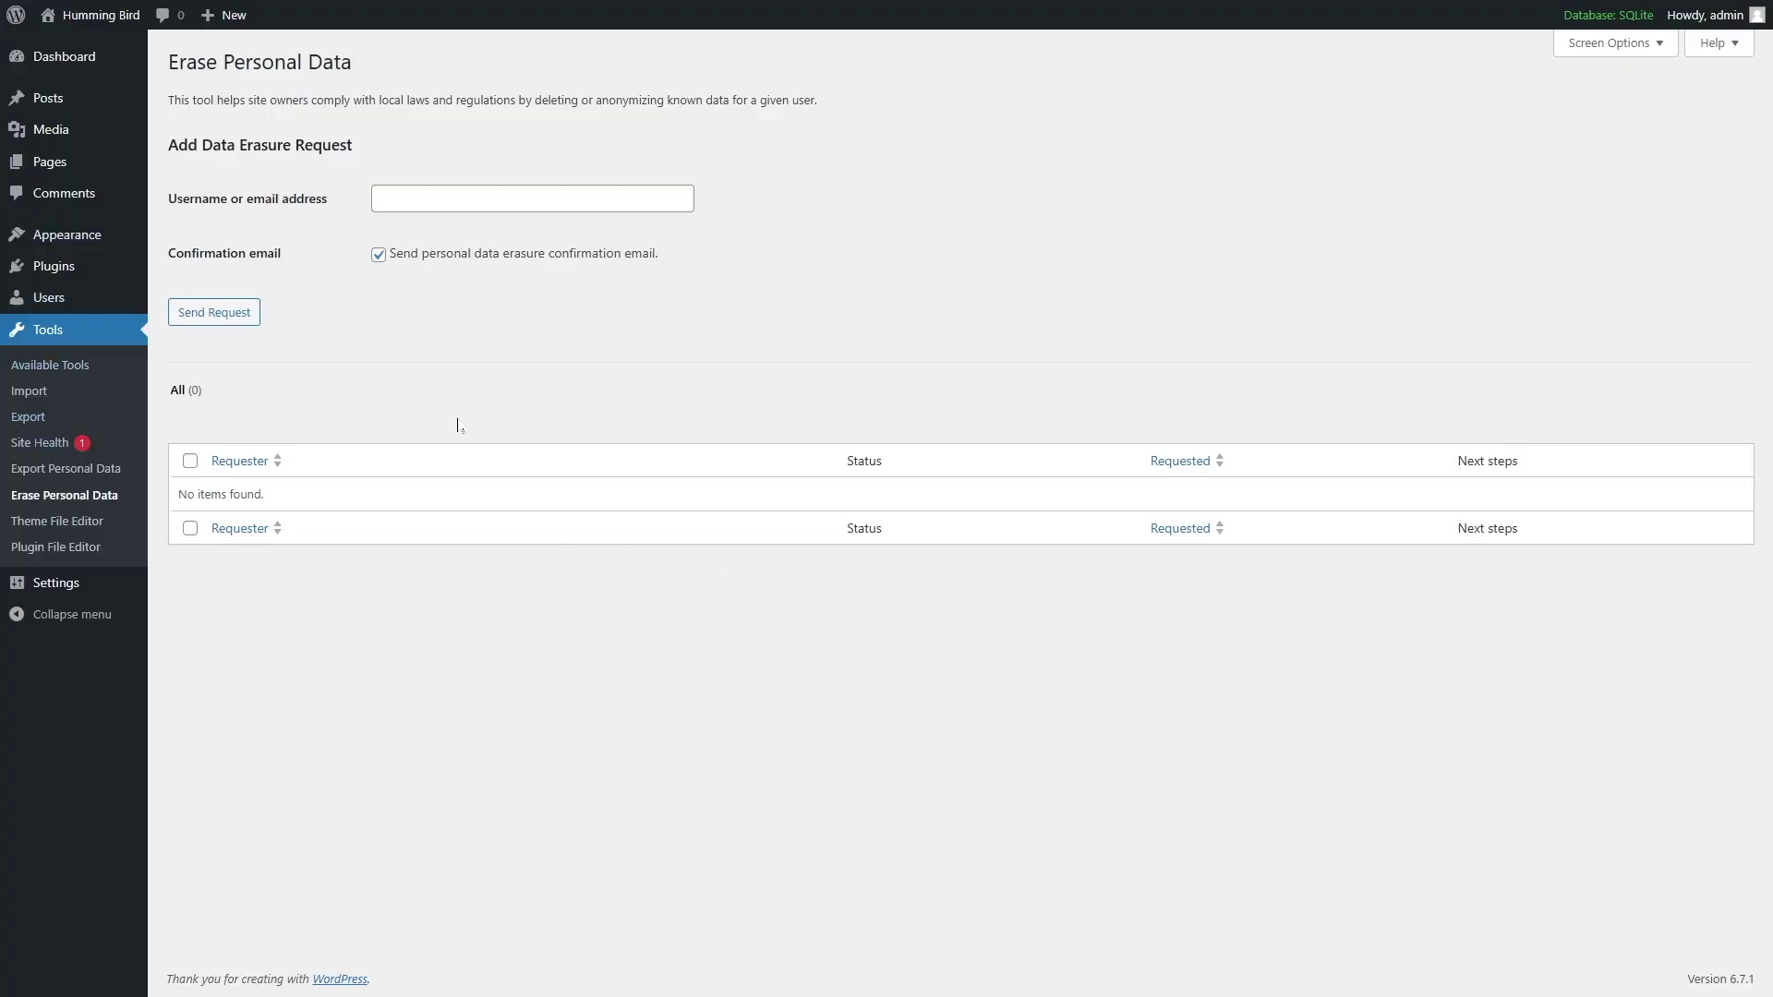
pyautogui.click(50, 550)
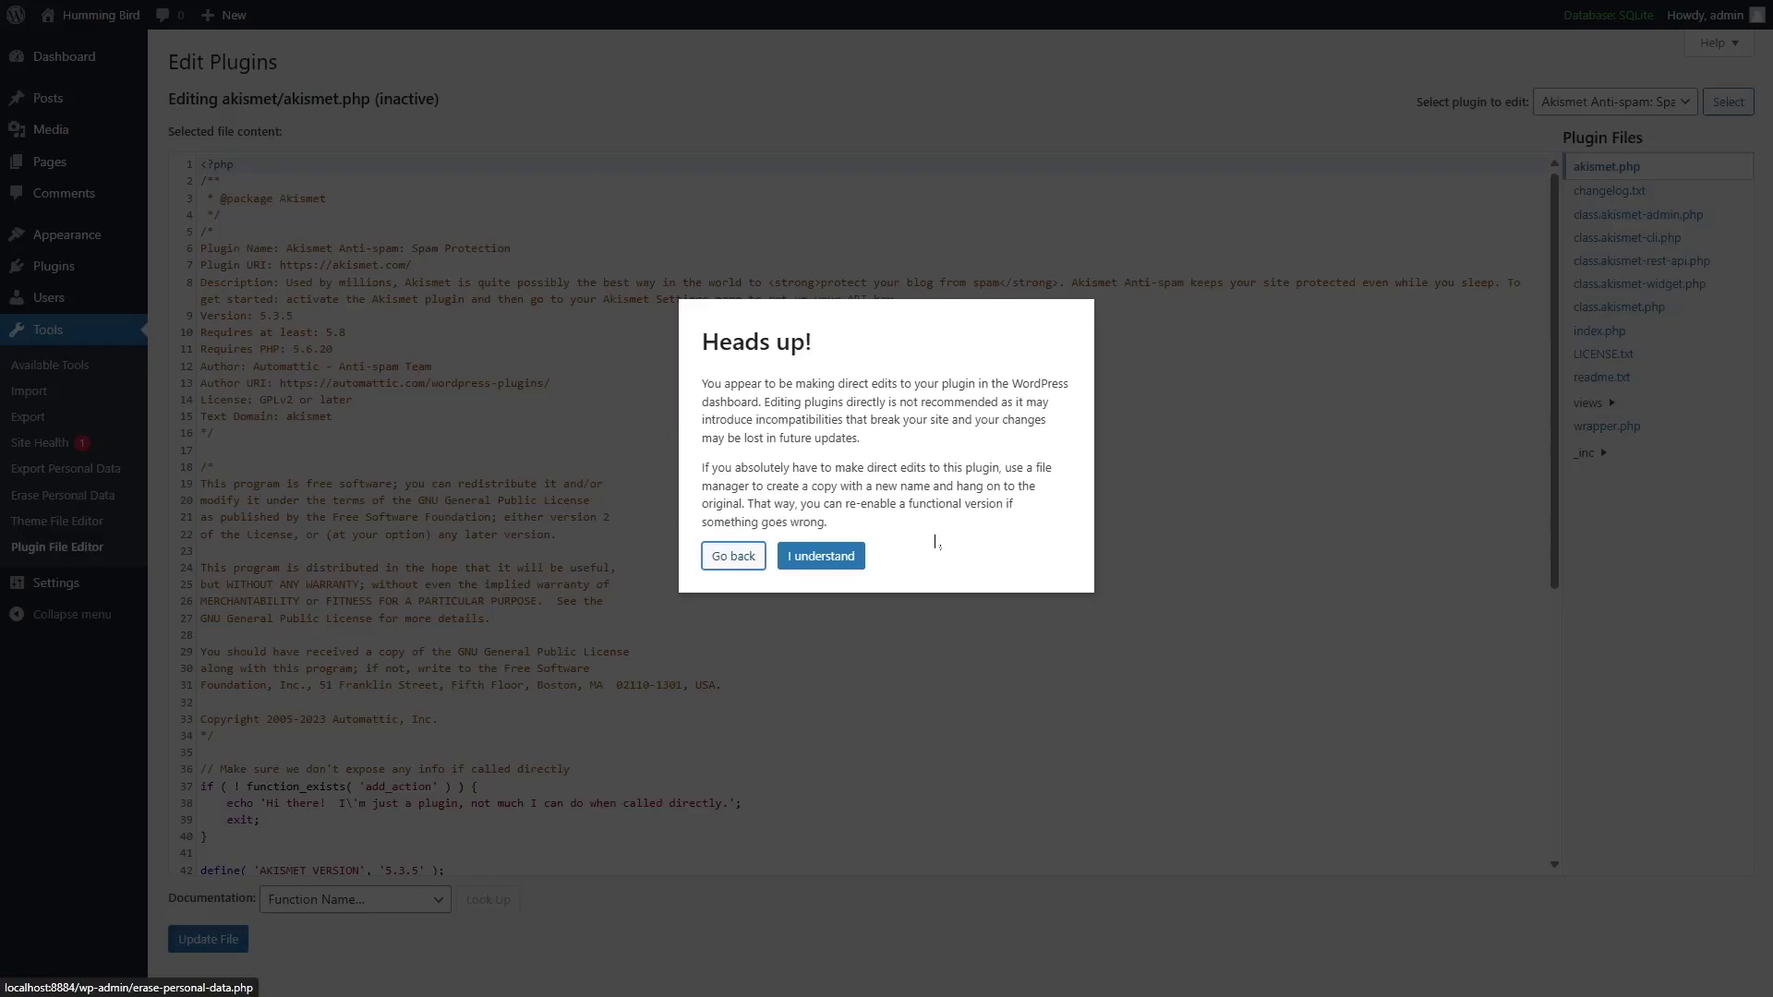
pyautogui.click(733, 556)
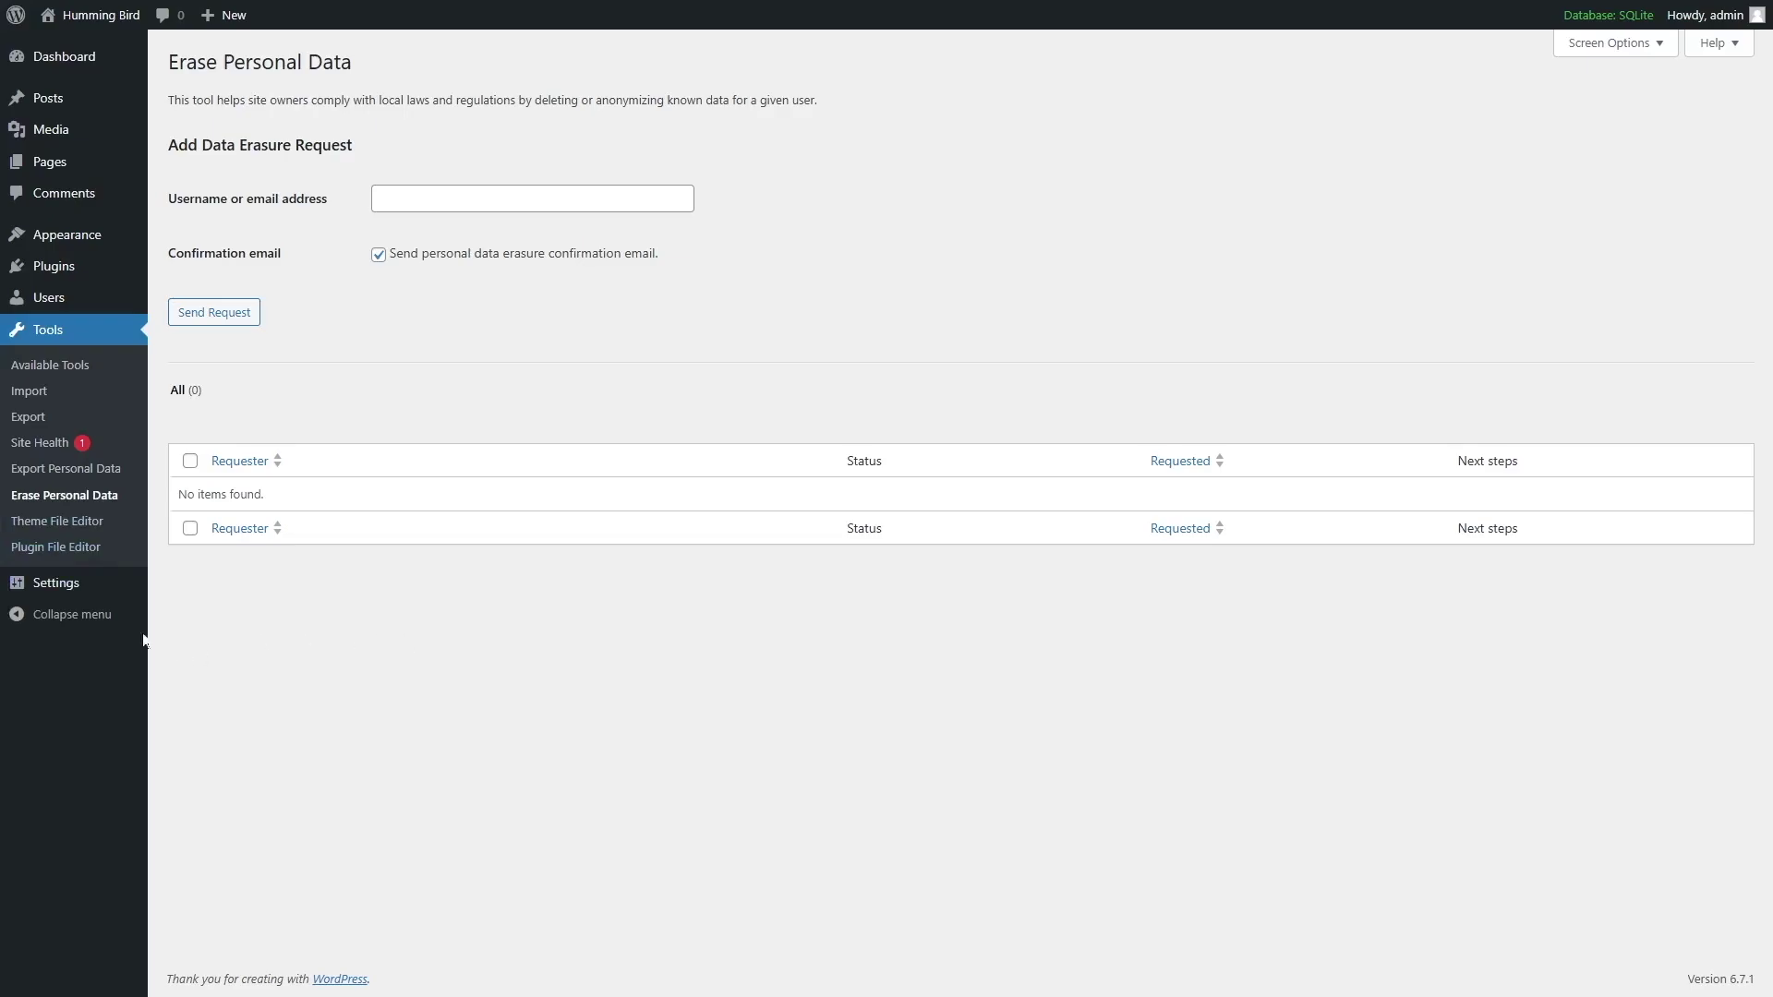
# Look through the General Settings, from site title and membership to the choices for the week's starting day.
pyautogui.click(66, 592)
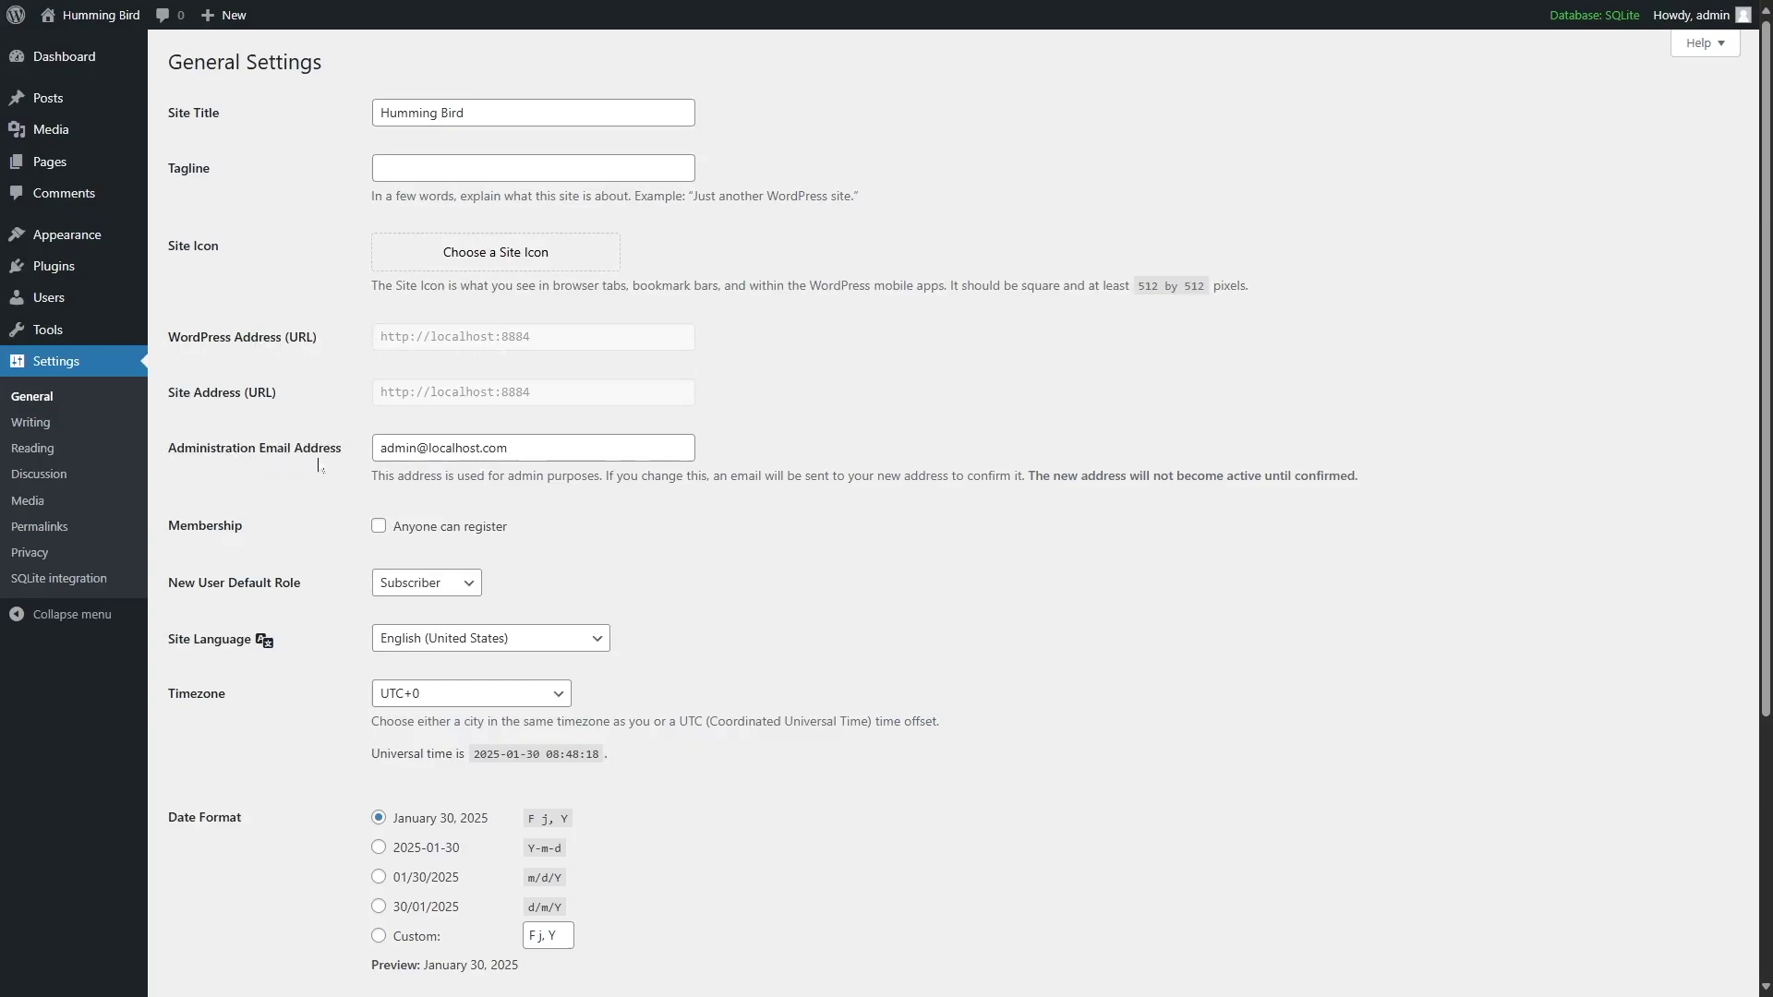
pyautogui.click(379, 528)
pyautogui.scroll(-3, 545, 772)
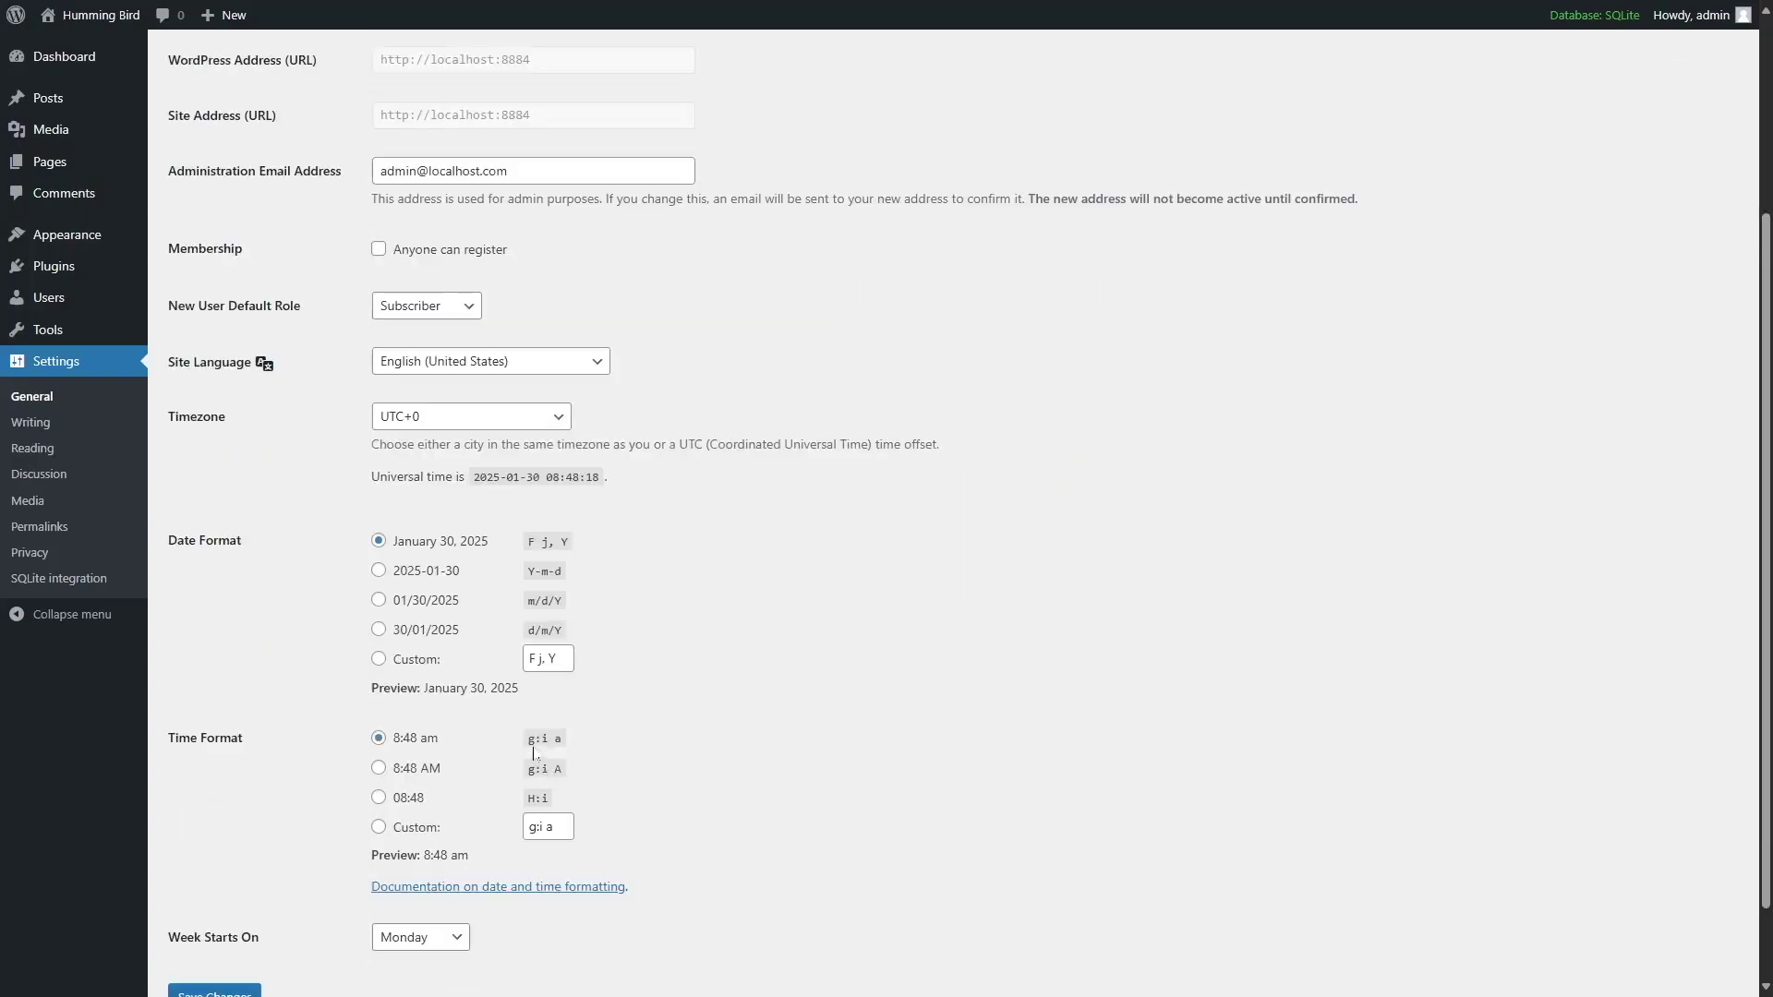
pyautogui.scroll(-2, 303, 850)
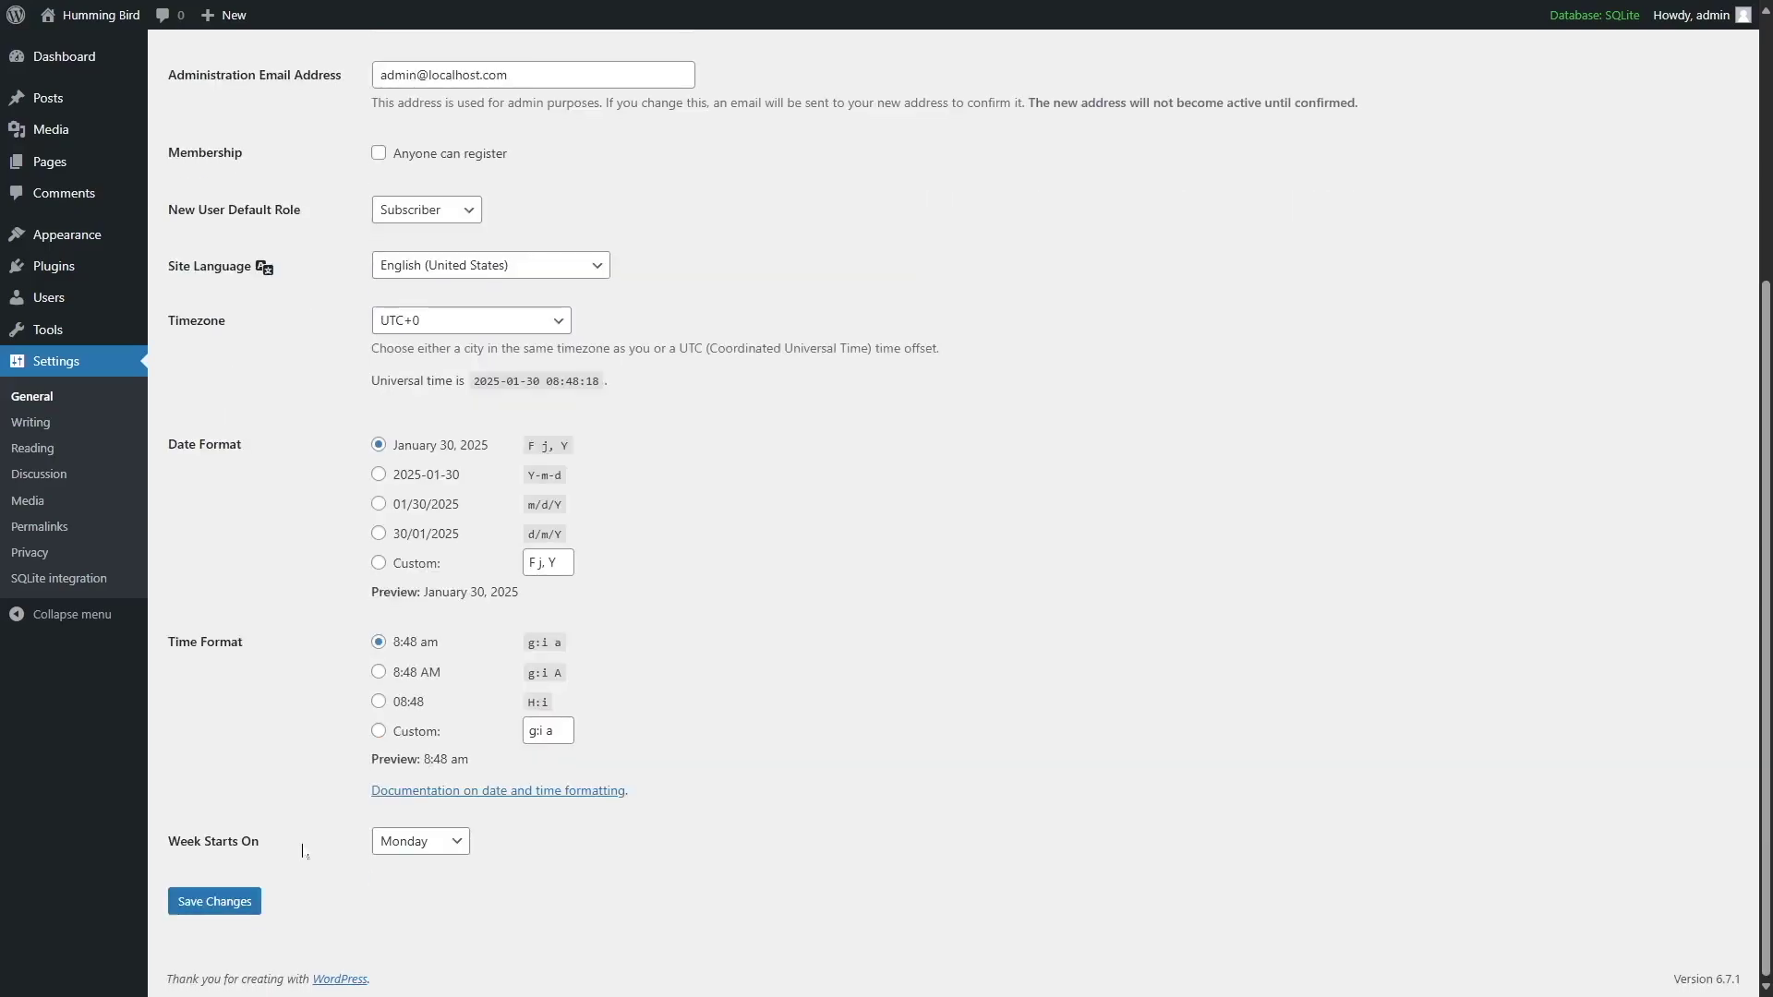
pyautogui.click(427, 843)
pyautogui.click(678, 899)
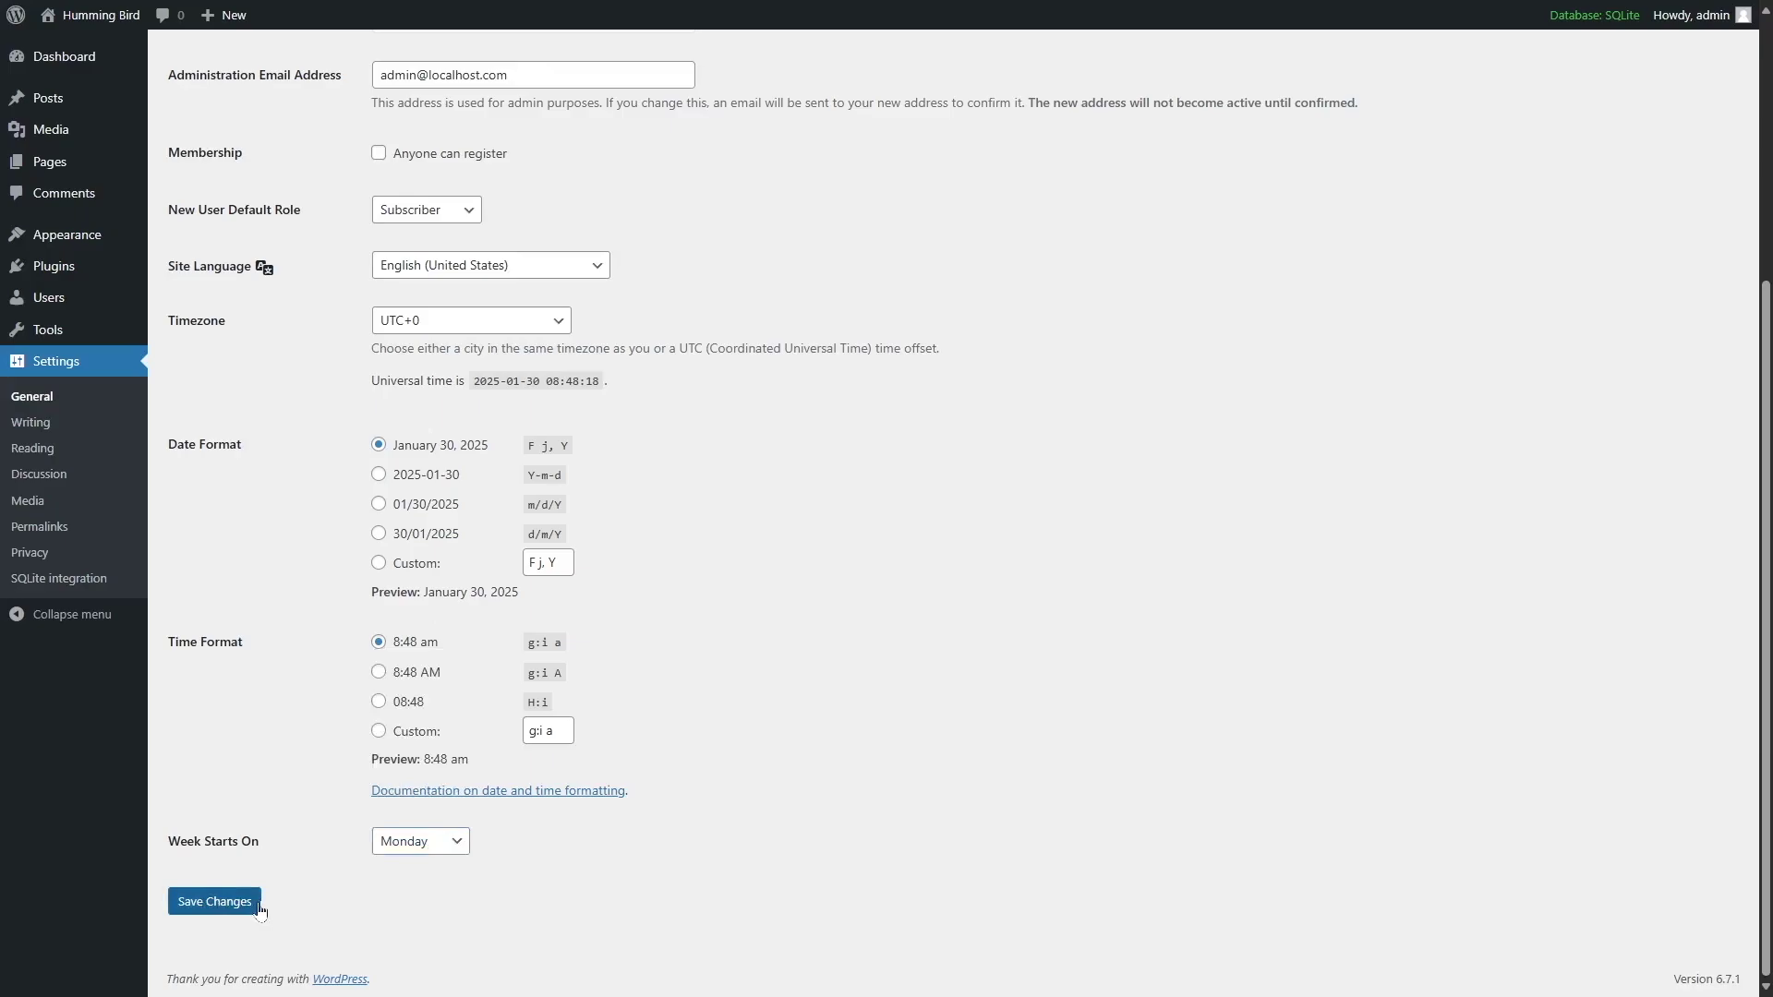
# Look over the Writing Settings and the Reading Settings.
pyautogui.click(65, 426)
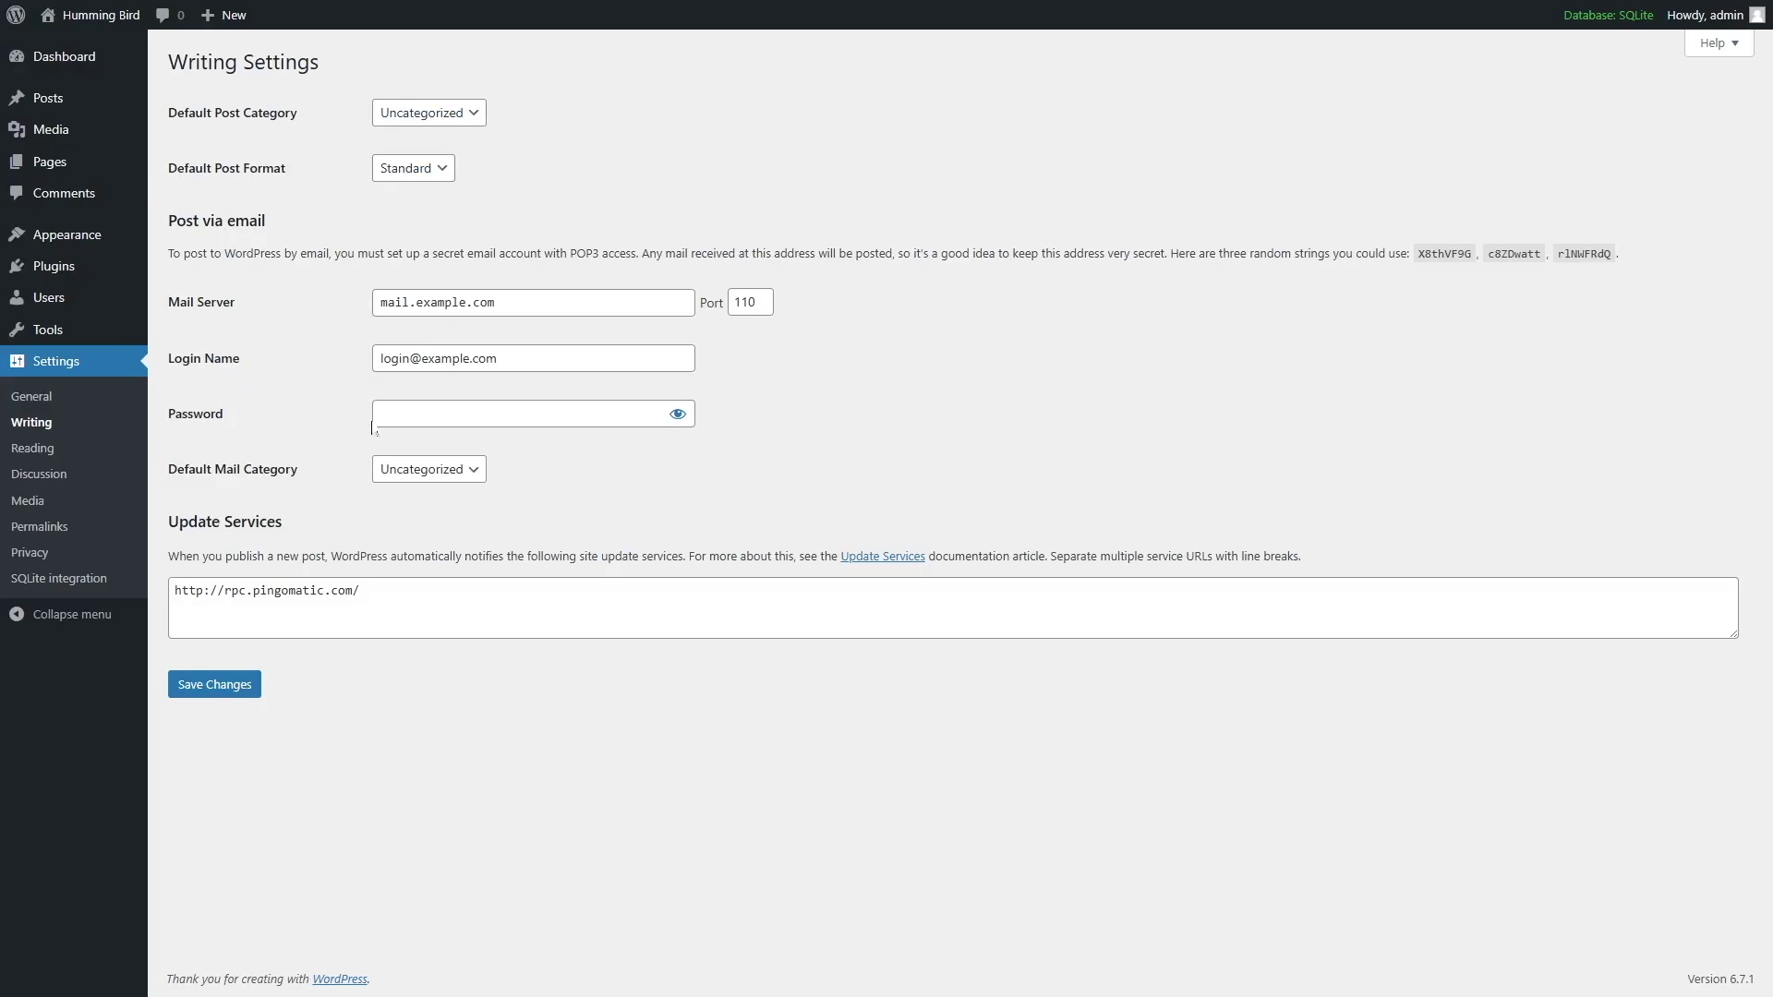
pyautogui.click(32, 447)
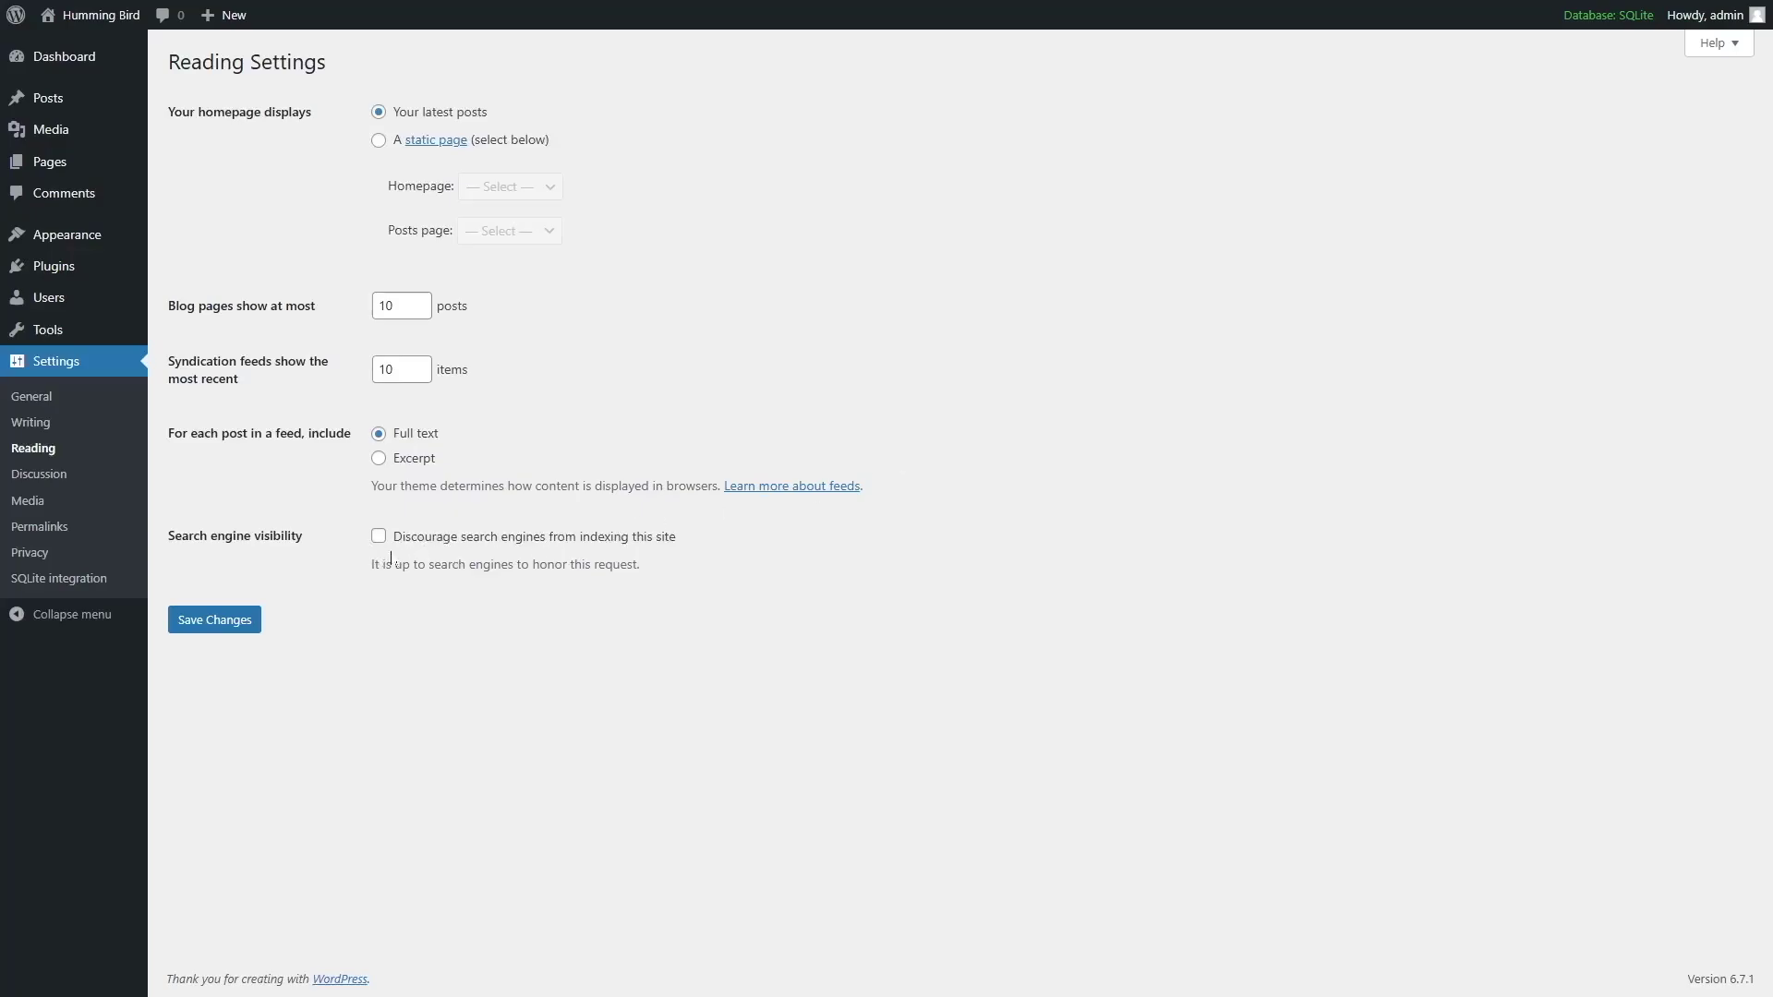
# Look through the Discussion Settings, including comment moderation and disallowed comment keys, and view the Media Settings.
pyautogui.click(83, 489)
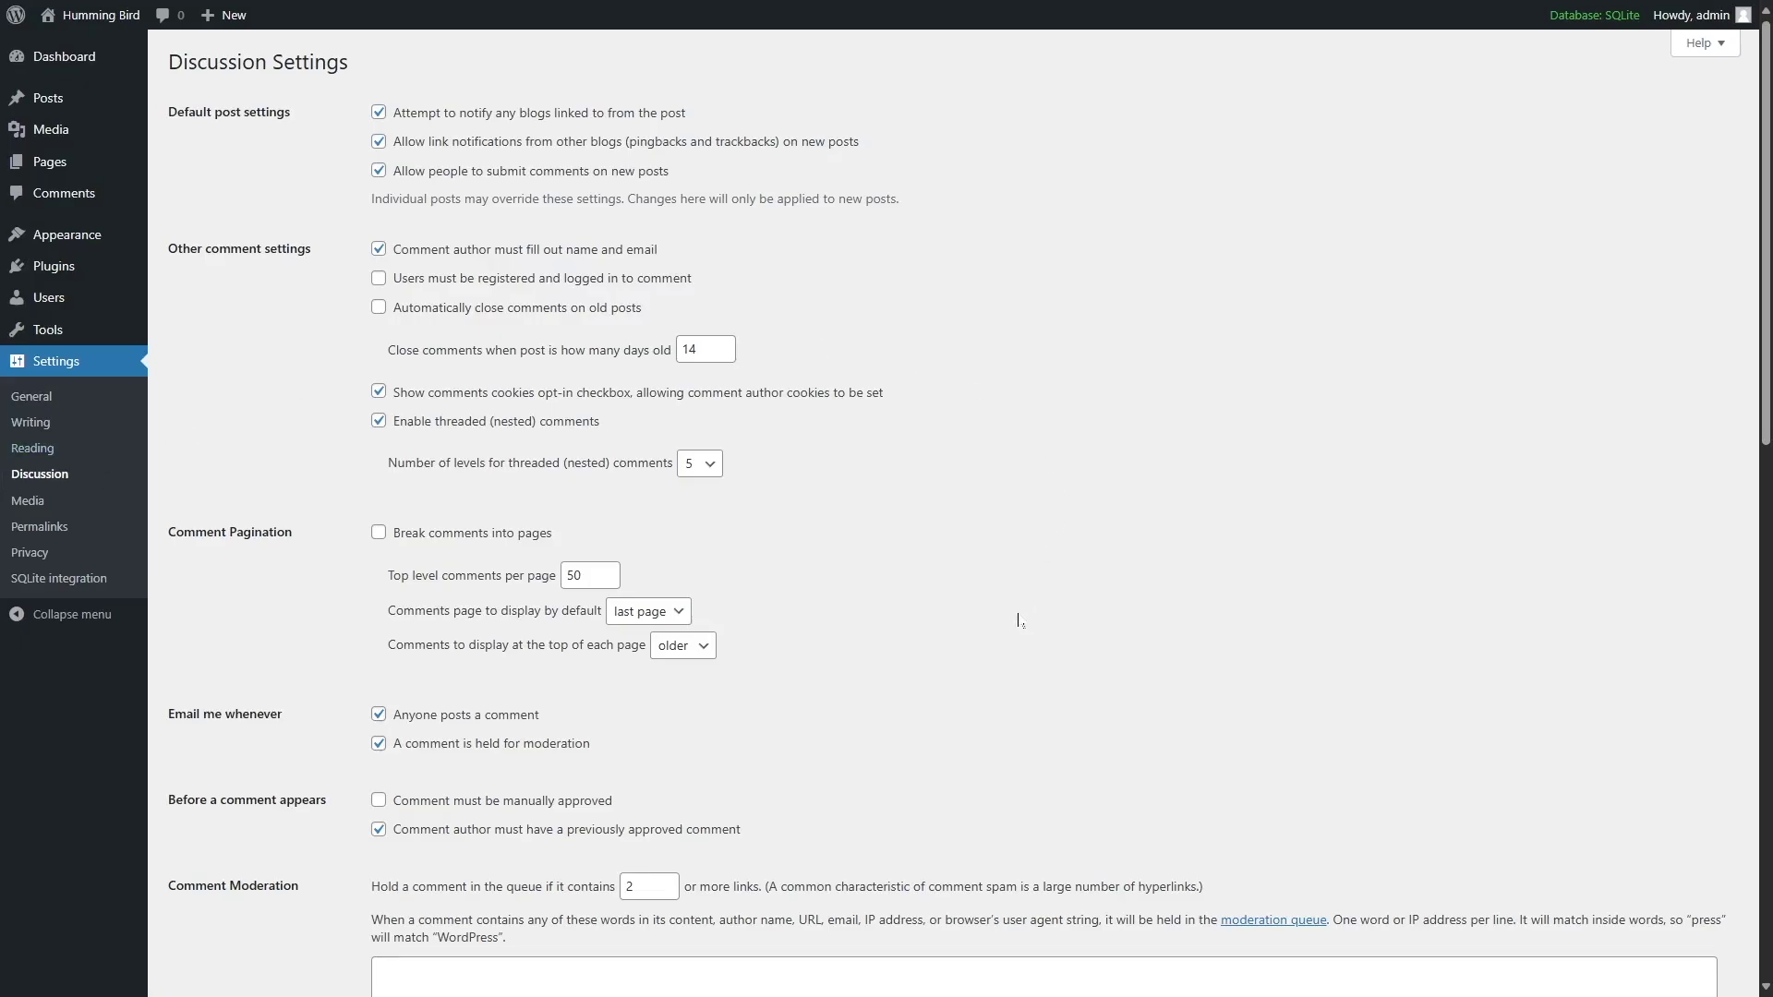
pyautogui.scroll(-5, 1059, 640)
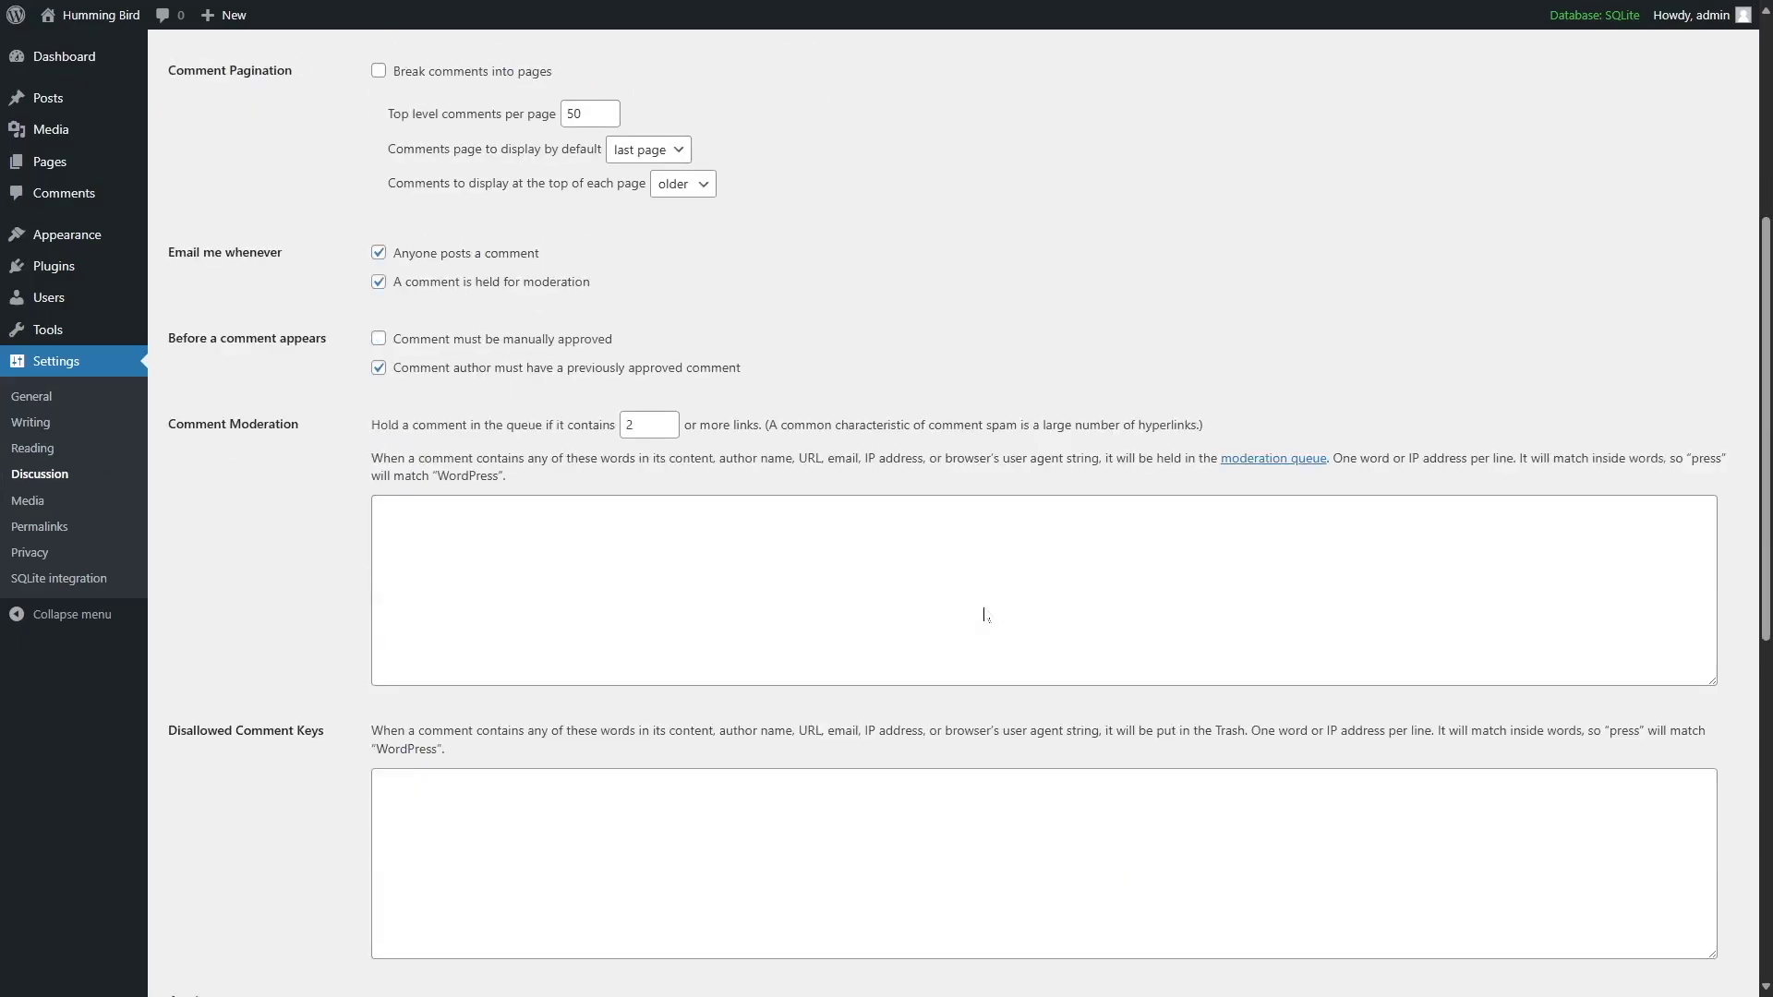
pyautogui.scroll(5, 982, 613)
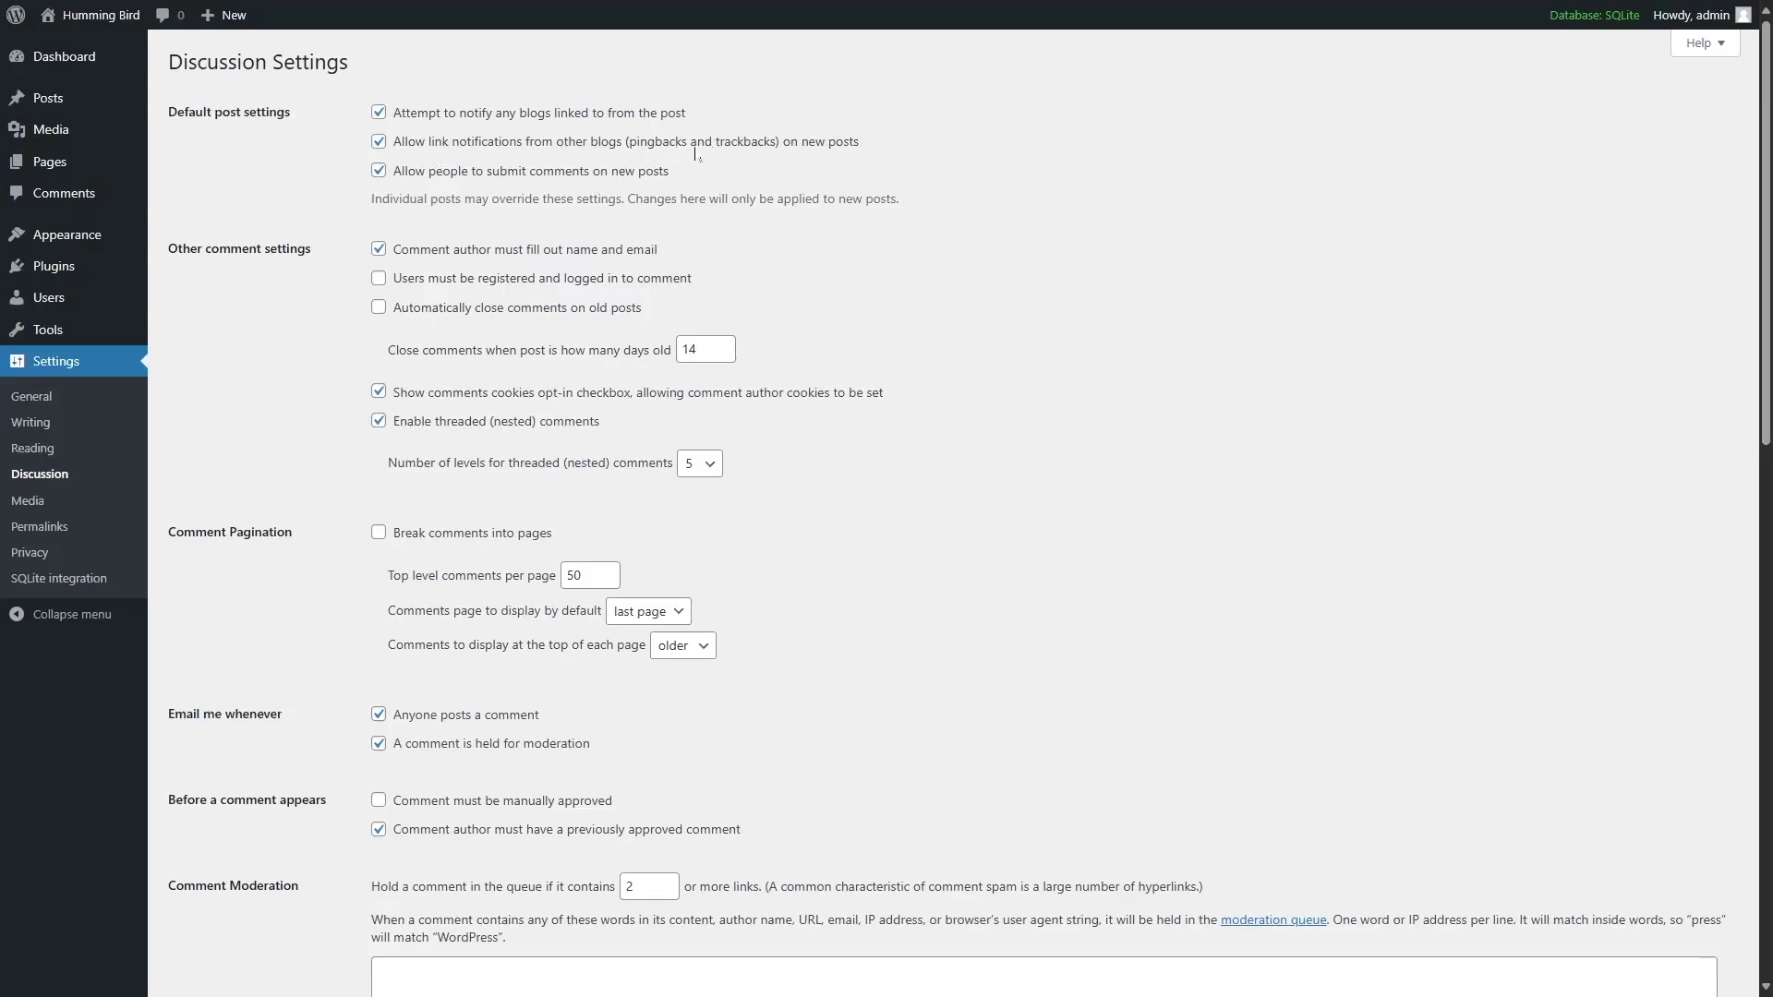
pyautogui.click(58, 504)
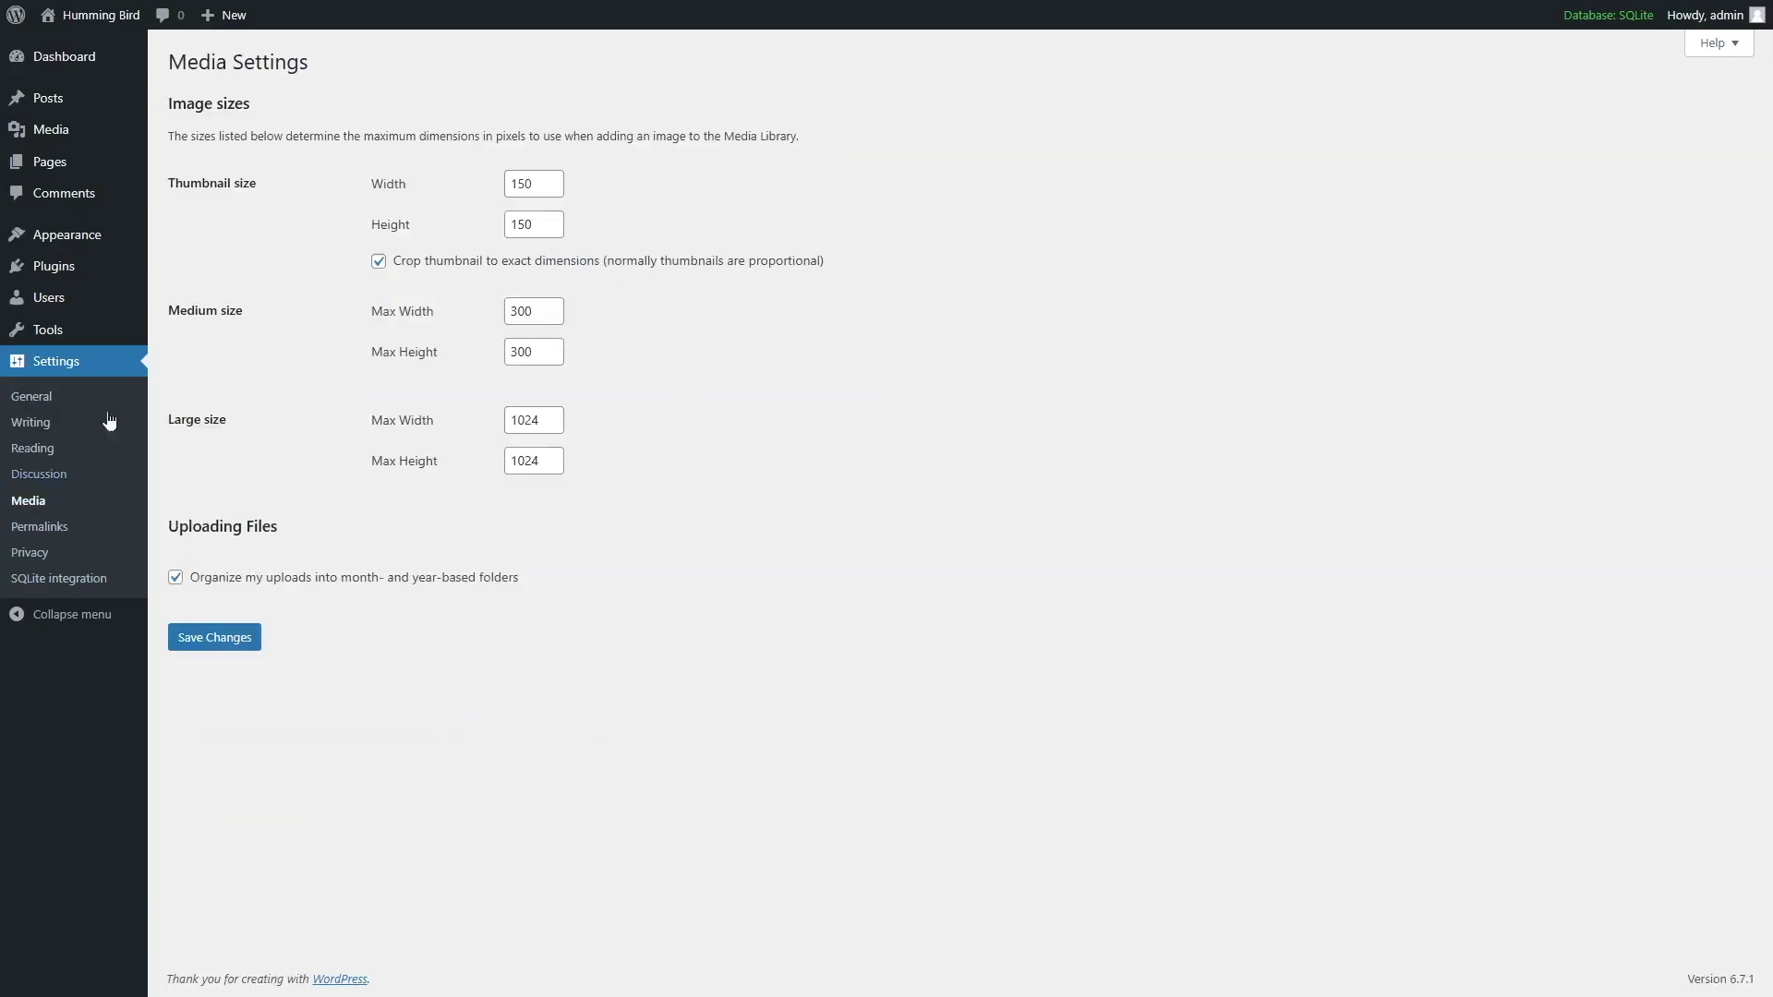
pyautogui.click(434, 311)
# View the Permalink Settings and Privacy Settings, and collapse the admin menu.
pyautogui.click(42, 528)
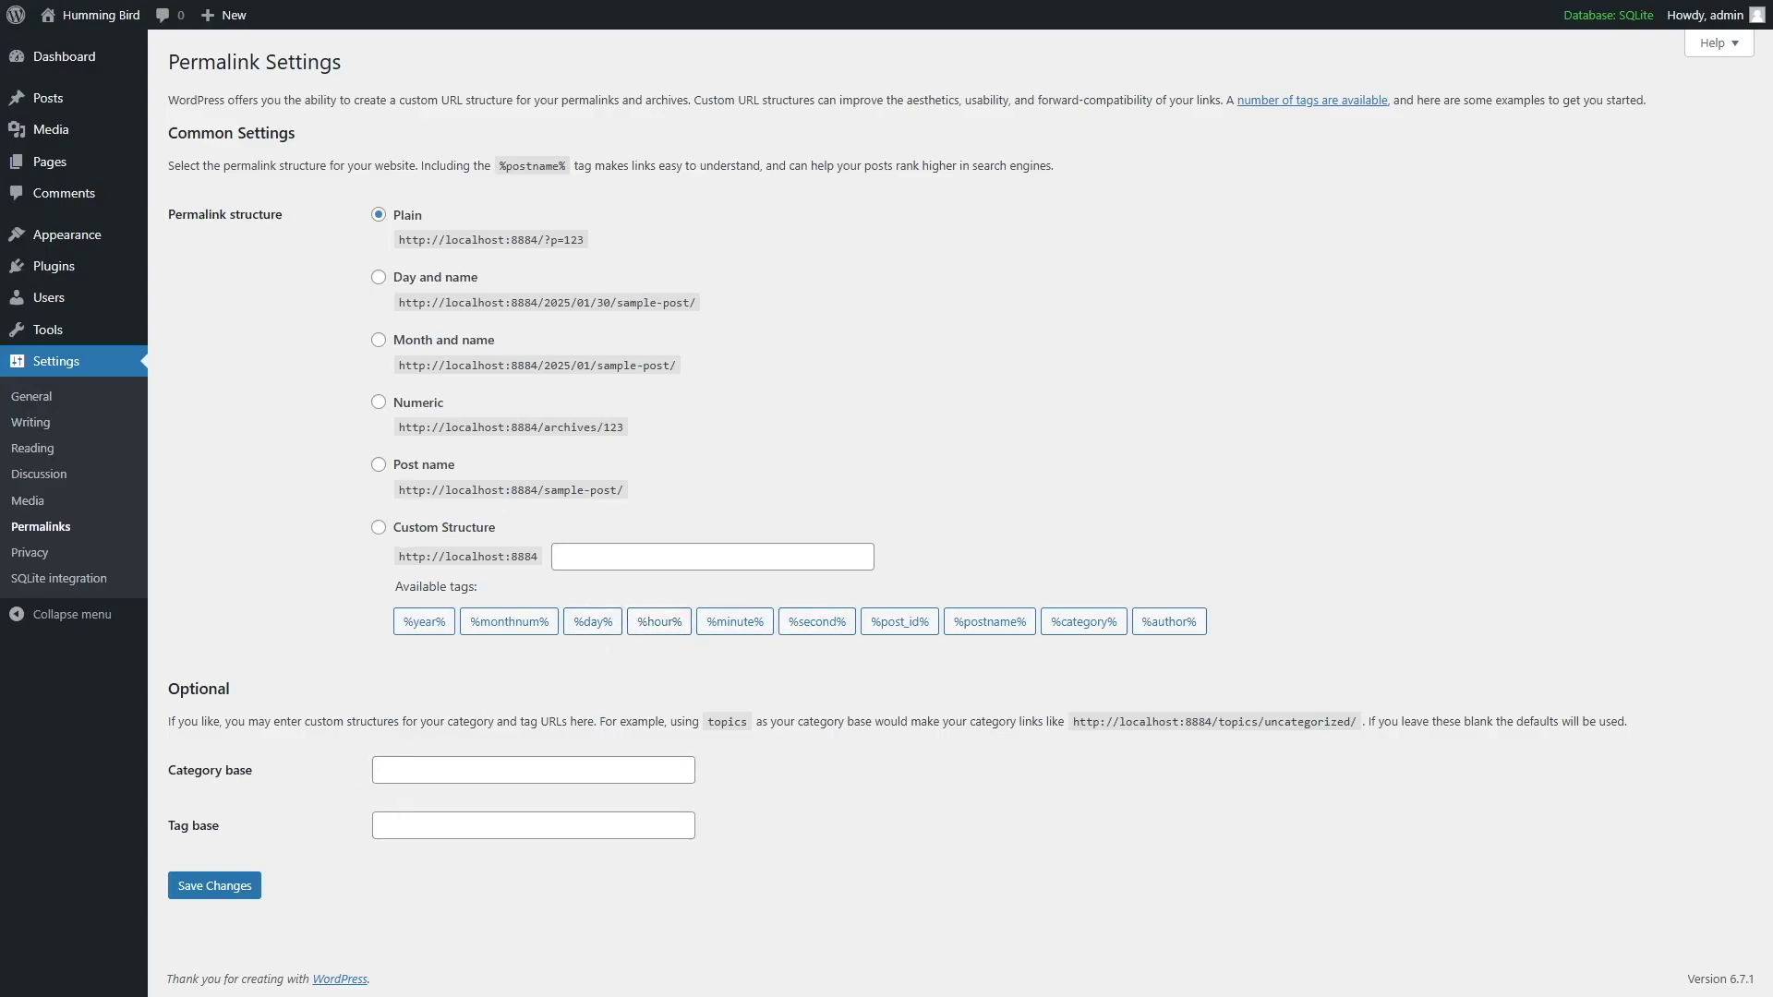
pyautogui.click(90, 554)
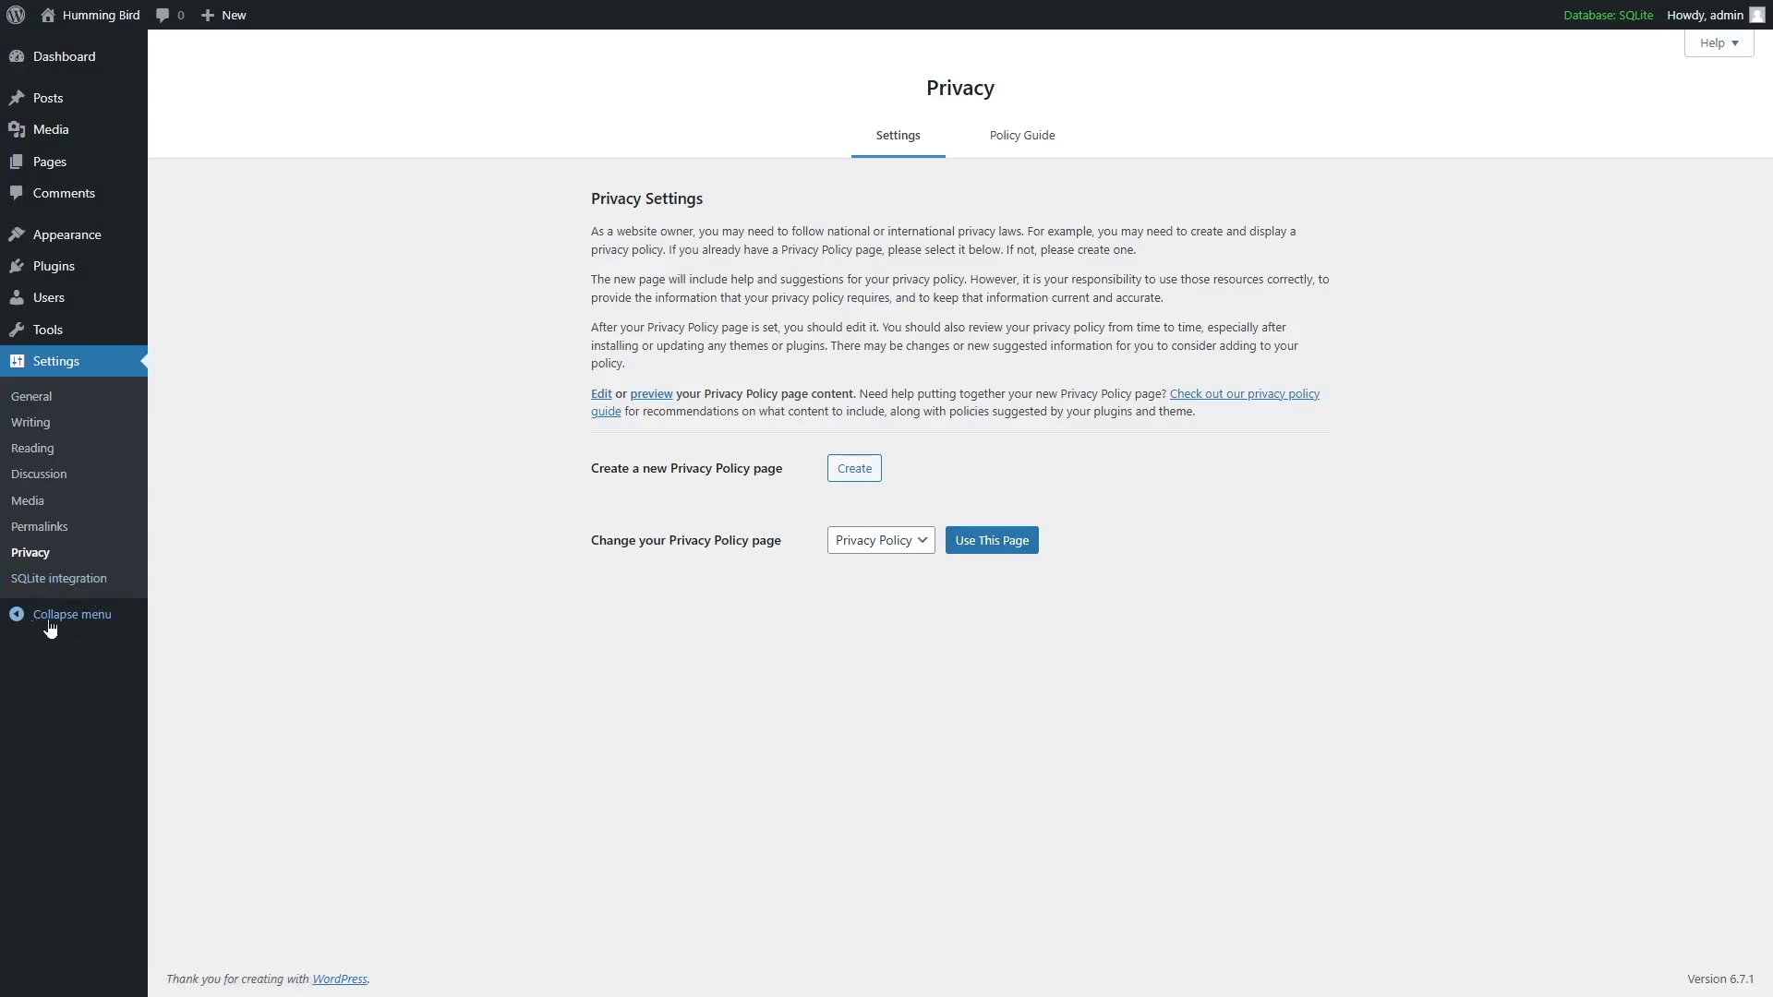
pyautogui.click(22, 624)
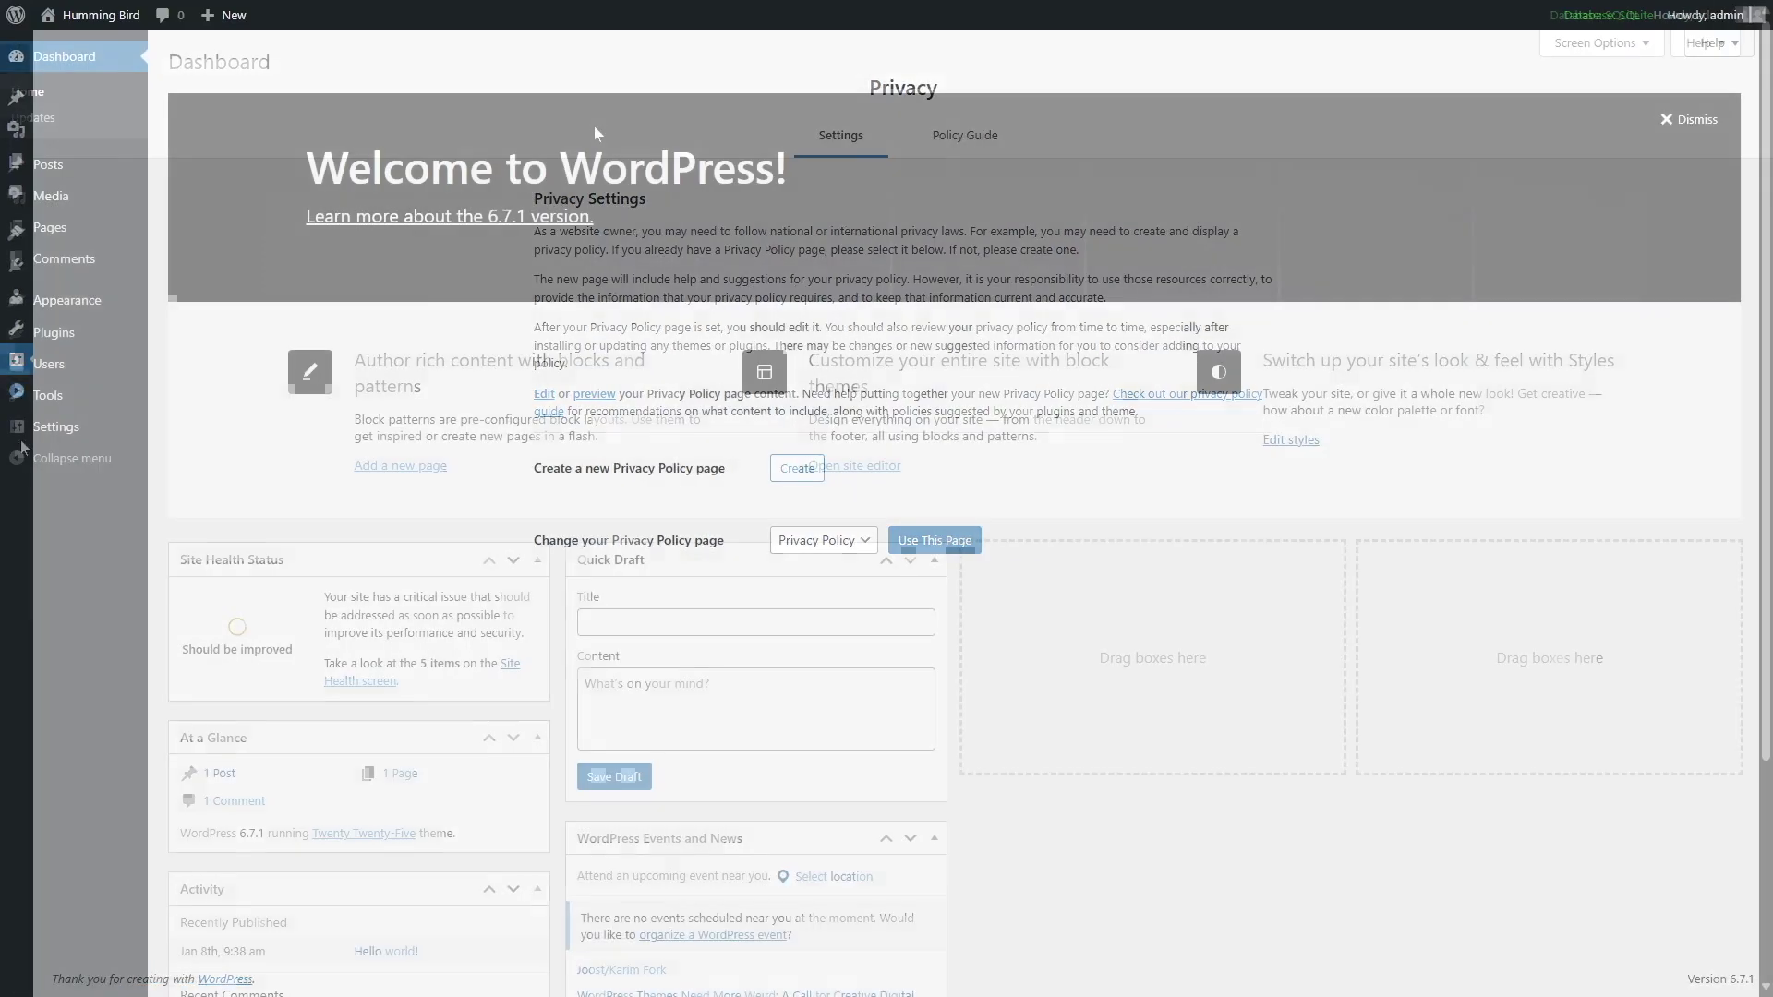